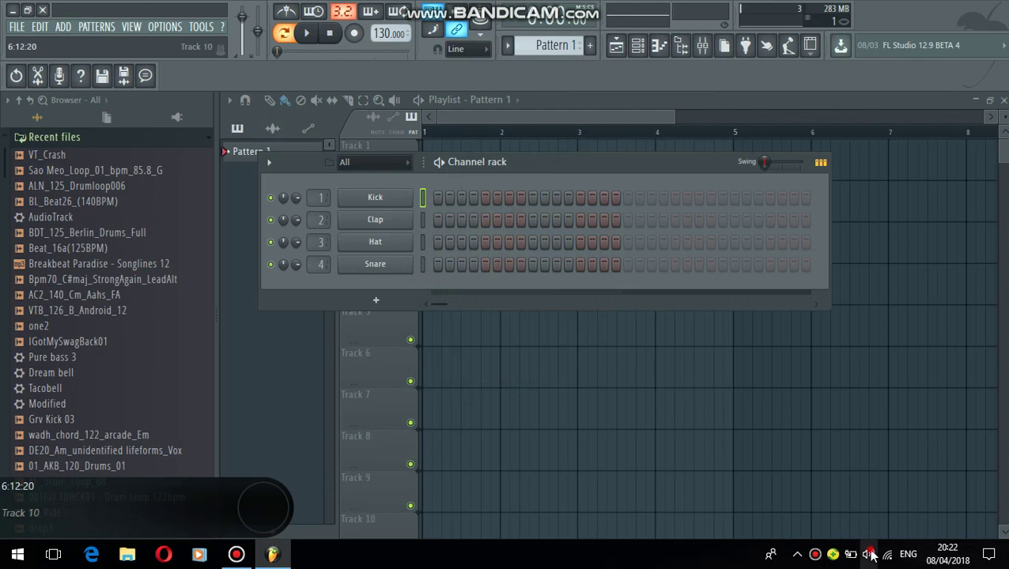
Set the system speaker volume to 69
{"action": "left_click", "coordinate": [868, 552]}
{"action": "left_click_drag", "start_coordinate": [906, 518], "coordinate": [867, 524]}
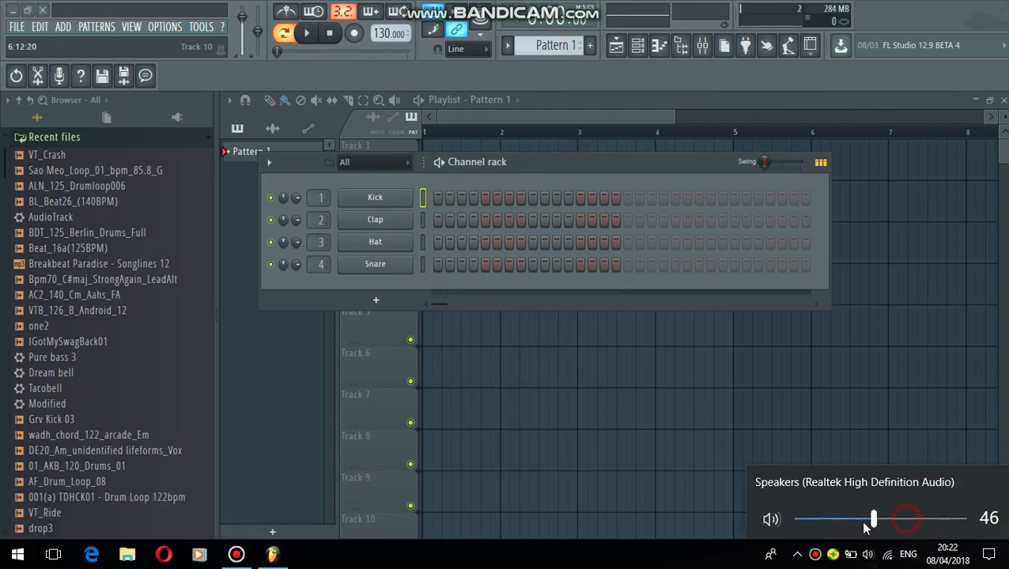
{"action": "left_click_drag", "start_coordinate": [929, 530], "coordinate": [912, 528]}
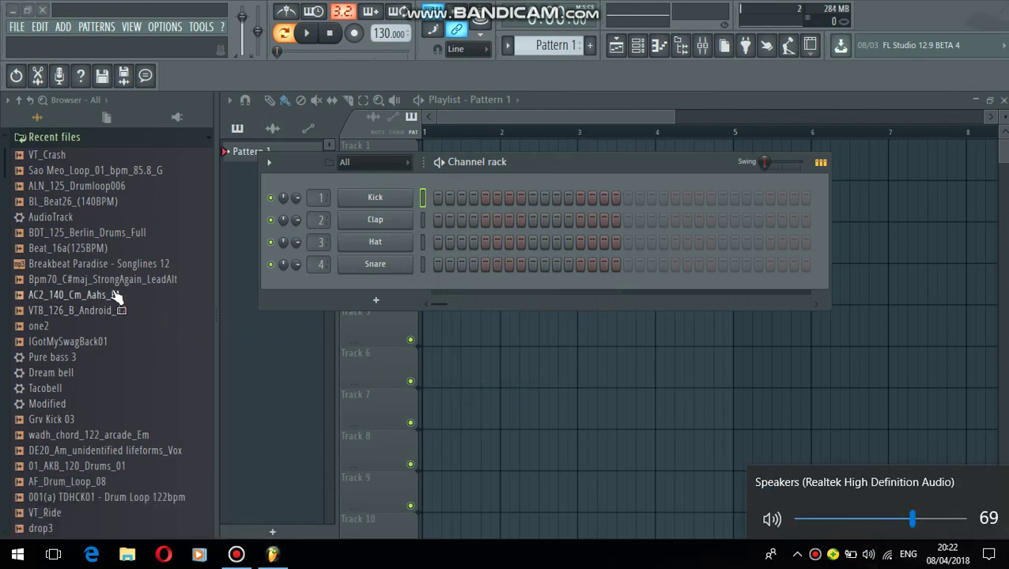
Preview the GL_125_A_MUSIC_LP_24 loop from the dreams pad2 folder and add it as a new channel in the channel rack
{"action": "left_click_drag", "start_coordinate": [2, 173], "coordinate": [33, 393]}
{"action": "left_click", "coordinate": [44, 365]}
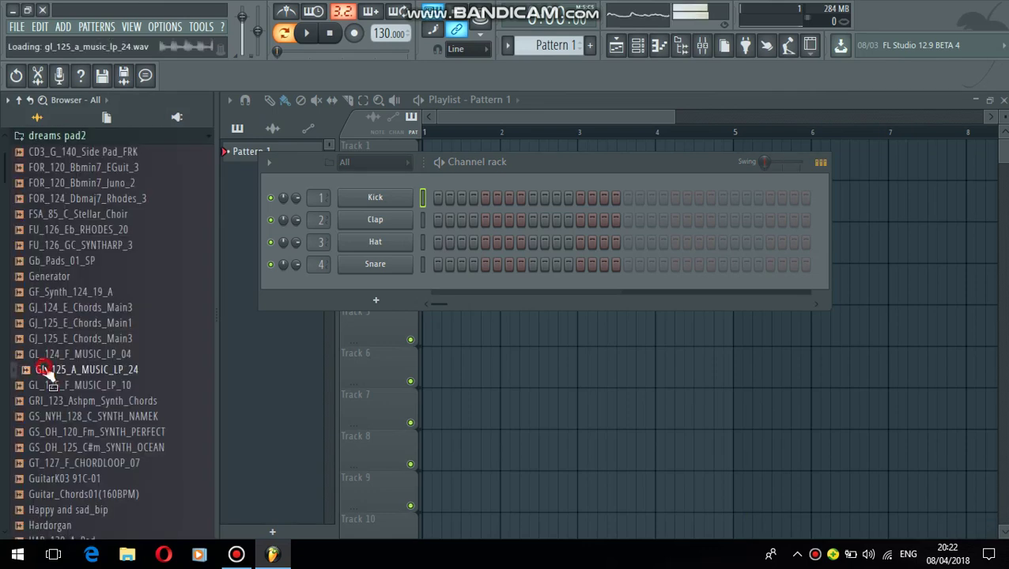
{"action": "left_click", "coordinate": [58, 375]}
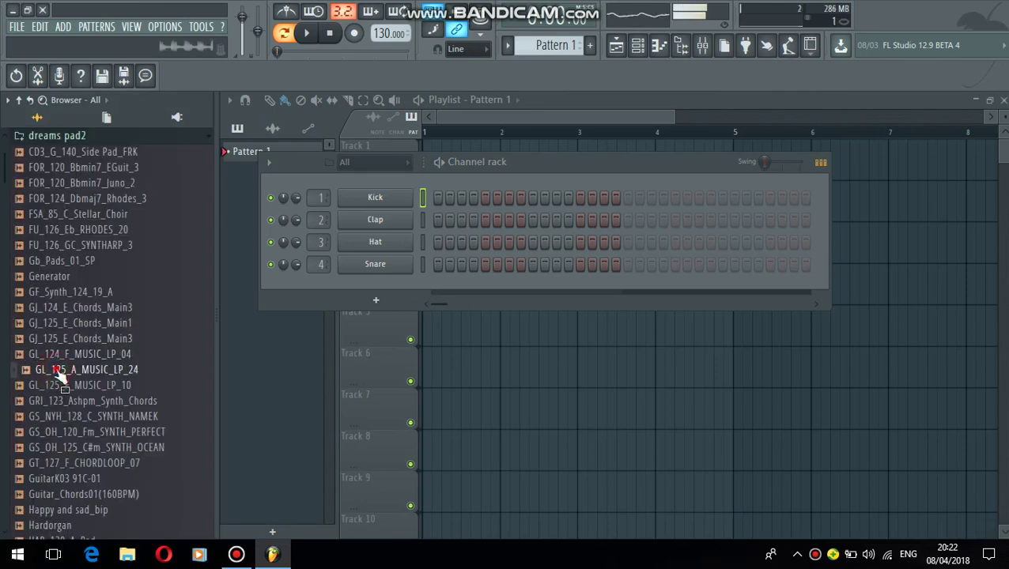
{"action": "left_click_drag", "start_coordinate": [88, 373], "coordinate": [336, 283]}
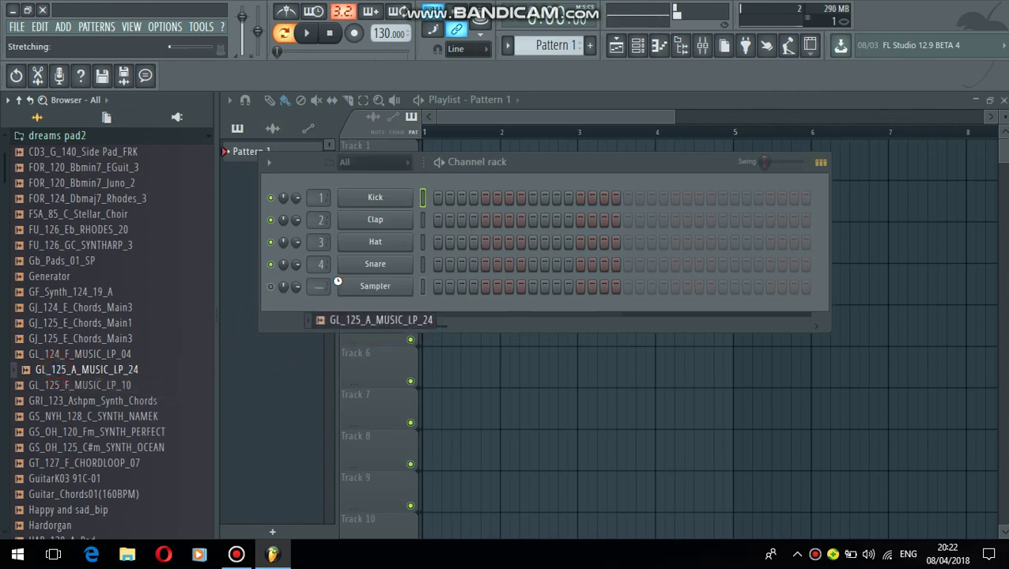
Trigger the GL_125_A_MUSIC_LP_24 channel on step 1 and give it a volume envelope with zero attack, hold and sustain
{"action": "left_click", "coordinate": [437, 286]}
{"action": "left_click", "coordinate": [377, 290]}
{"action": "left_click", "coordinate": [315, 236]}
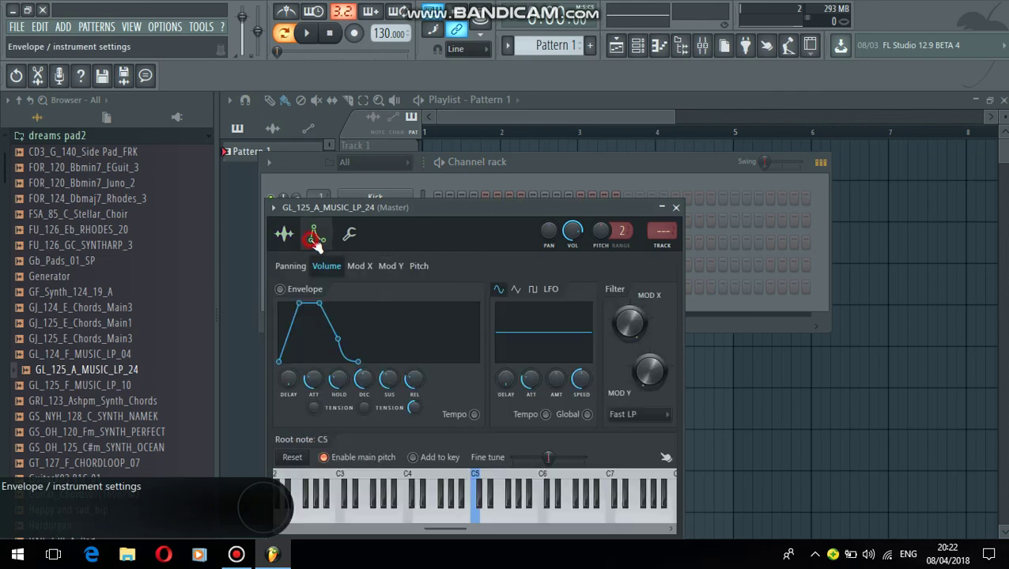
{"action": "left_click_drag", "start_coordinate": [390, 379], "coordinate": [390, 420]}
{"action": "left_click_drag", "start_coordinate": [364, 380], "coordinate": [364, 372]}
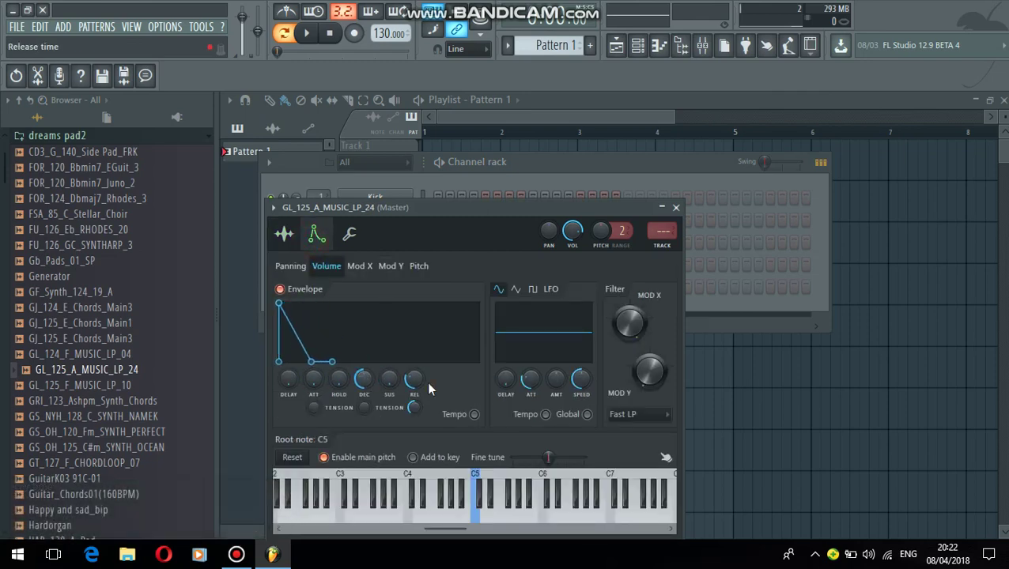
{"action": "left_click", "coordinate": [677, 209]}
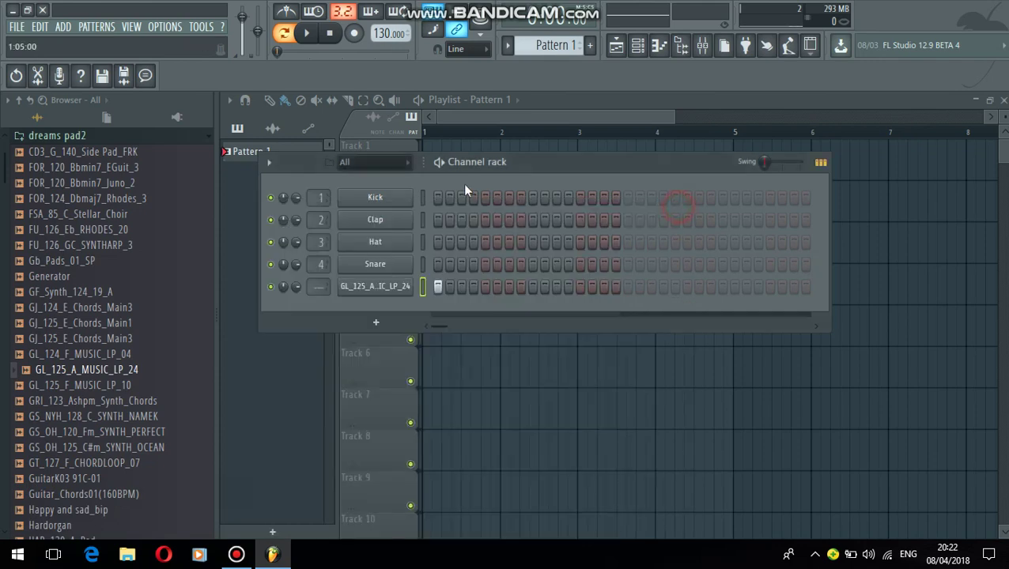
Add a second trigger for the loop on step 17 and place Kick hits on every fourth step across all 32 steps
{"action": "left_click", "coordinate": [627, 286]}
{"action": "left_click", "coordinate": [438, 198]}
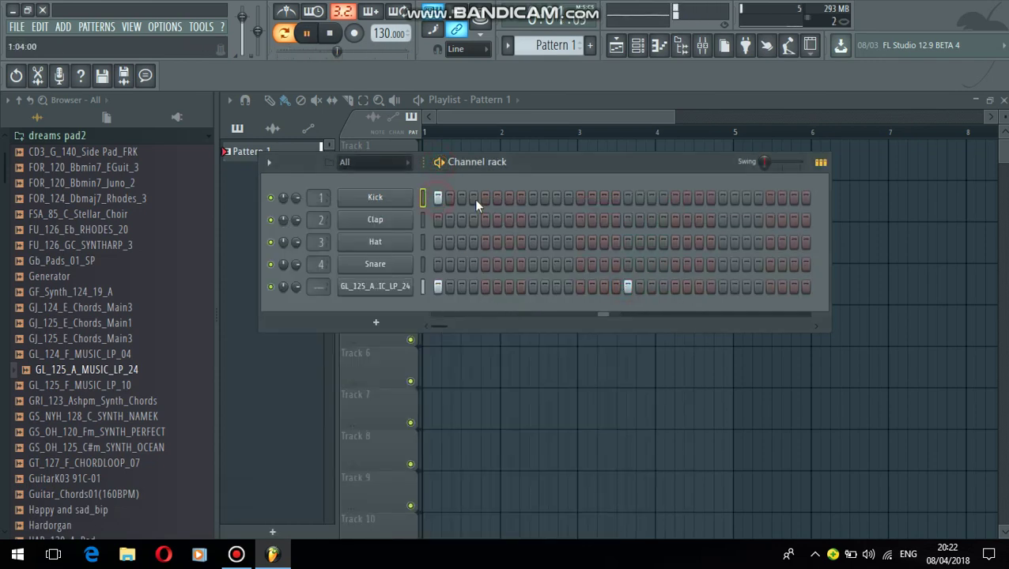
{"action": "left_click", "coordinate": [580, 198]}
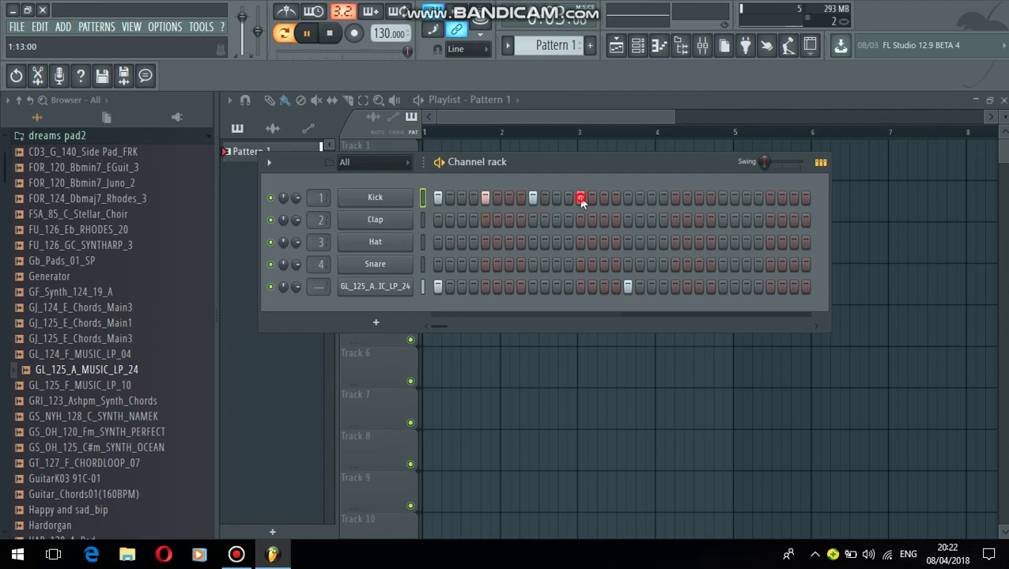
{"action": "left_click", "coordinate": [628, 198]}
{"action": "left_click", "coordinate": [675, 199]}
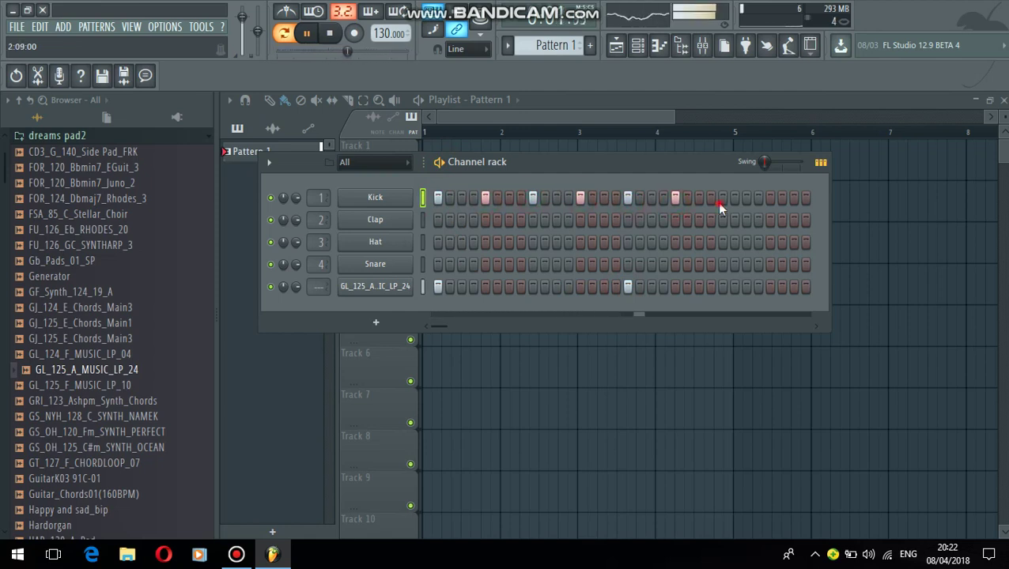
Set the project tempo to 110 BPM without restretching the channels
{"action": "left_click_drag", "start_coordinate": [391, 33], "coordinate": [391, 52]}
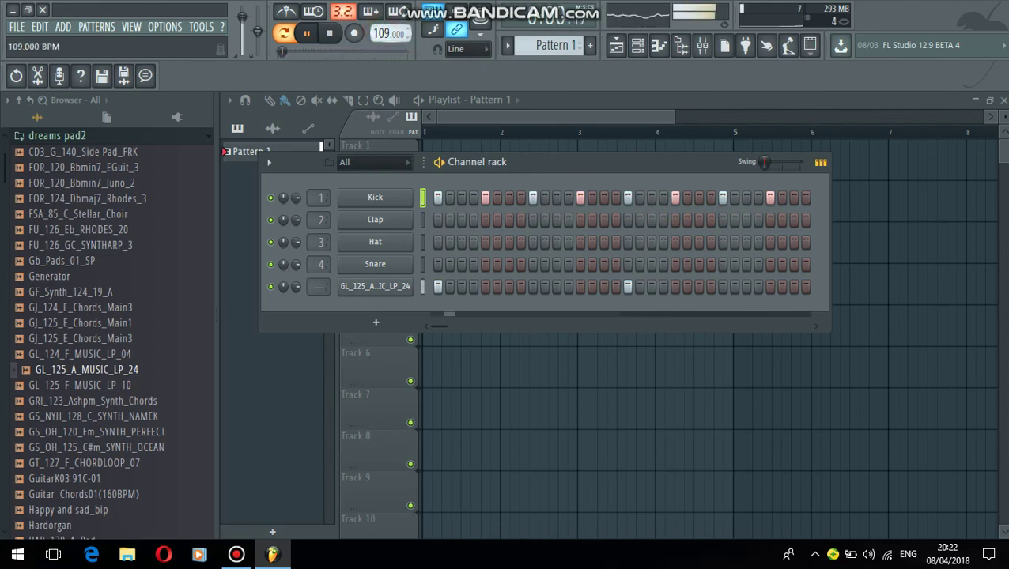
{"action": "left_click_drag", "start_coordinate": [392, 52], "coordinate": [374, 36]}
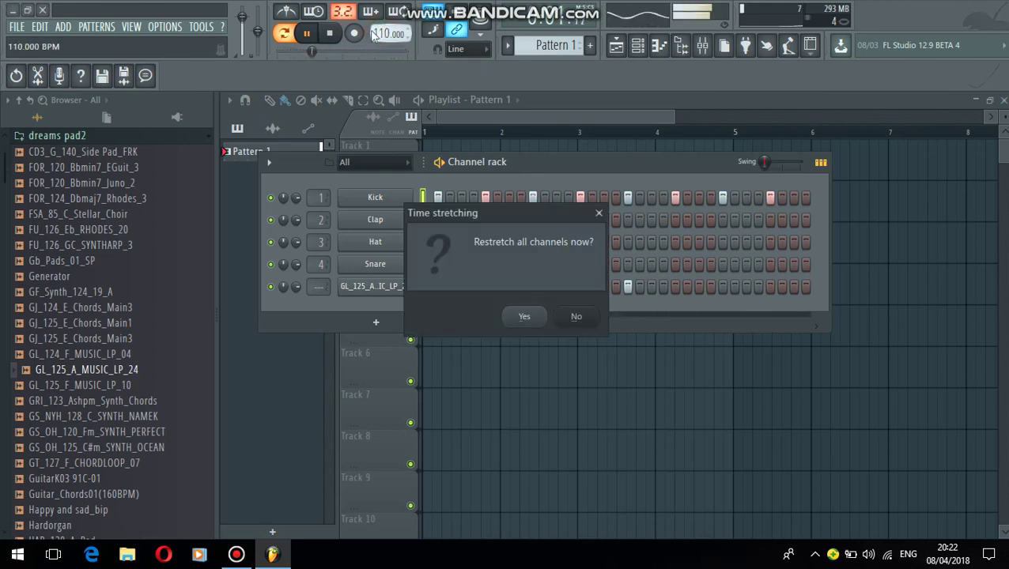
{"action": "left_click", "coordinate": [599, 214]}
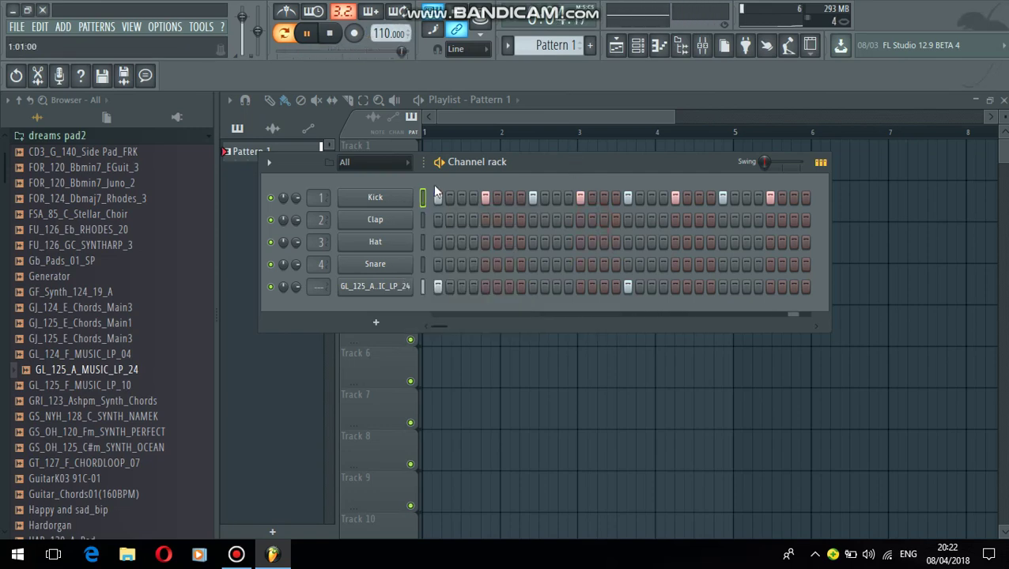
Replace the Kick channel's sample with FPC 2 Kick from the Kicks folder of the Drums pack
{"action": "left_click_drag", "start_coordinate": [4, 181], "coordinate": [11, 501]}
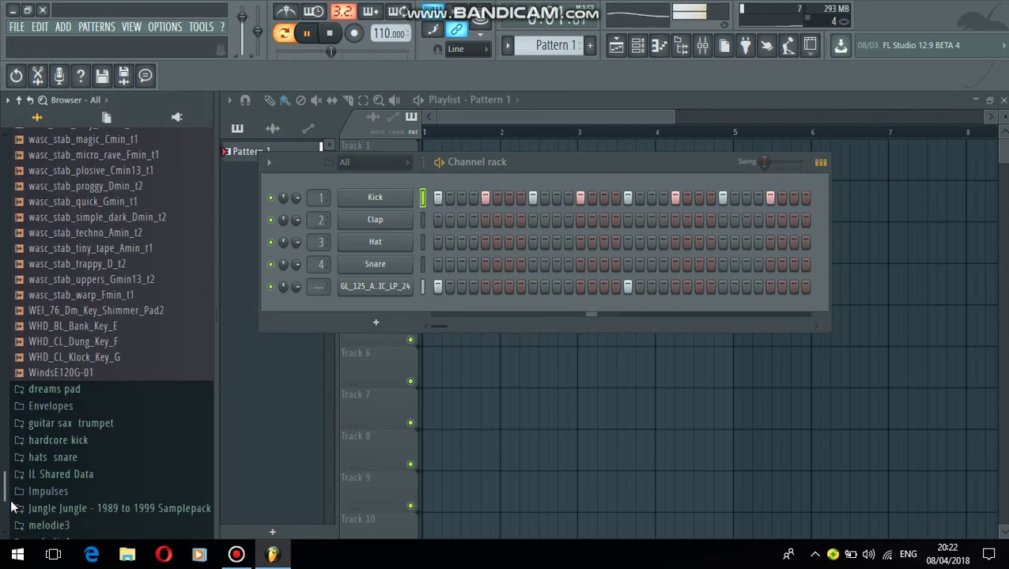
{"action": "scroll", "coordinate": [39, 489], "scroll_direction": "up", "scroll_amount": 2}
{"action": "scroll", "coordinate": [39, 489], "scroll_direction": "down", "scroll_amount": 2}
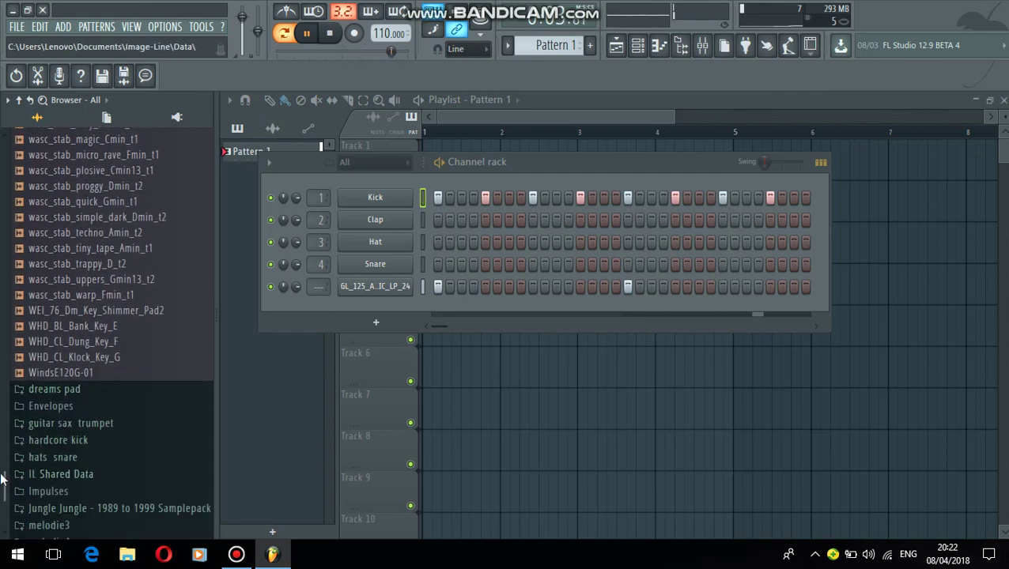
{"action": "scroll", "coordinate": [4, 479], "scroll_direction": "down", "scroll_amount": 6}
{"action": "left_click", "coordinate": [39, 364]}
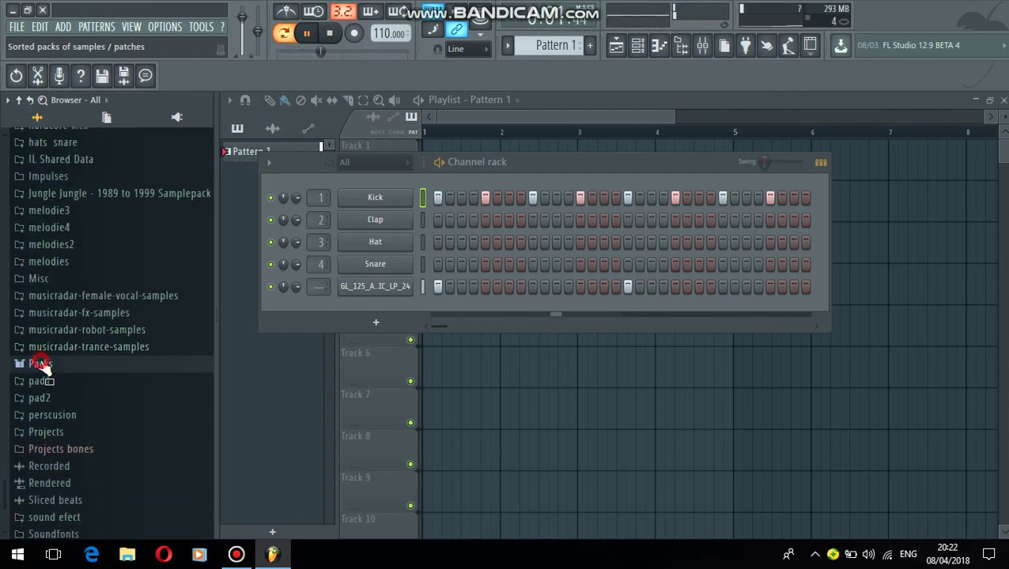
{"action": "left_click", "coordinate": [55, 307]}
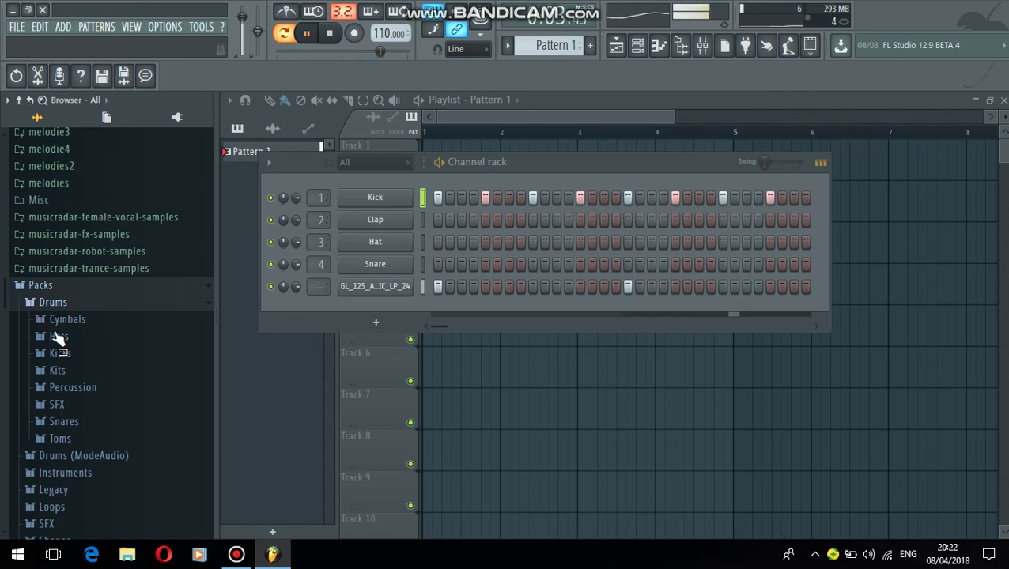
{"action": "left_click", "coordinate": [60, 353]}
{"action": "left_click_drag", "start_coordinate": [61, 309], "coordinate": [377, 198]}
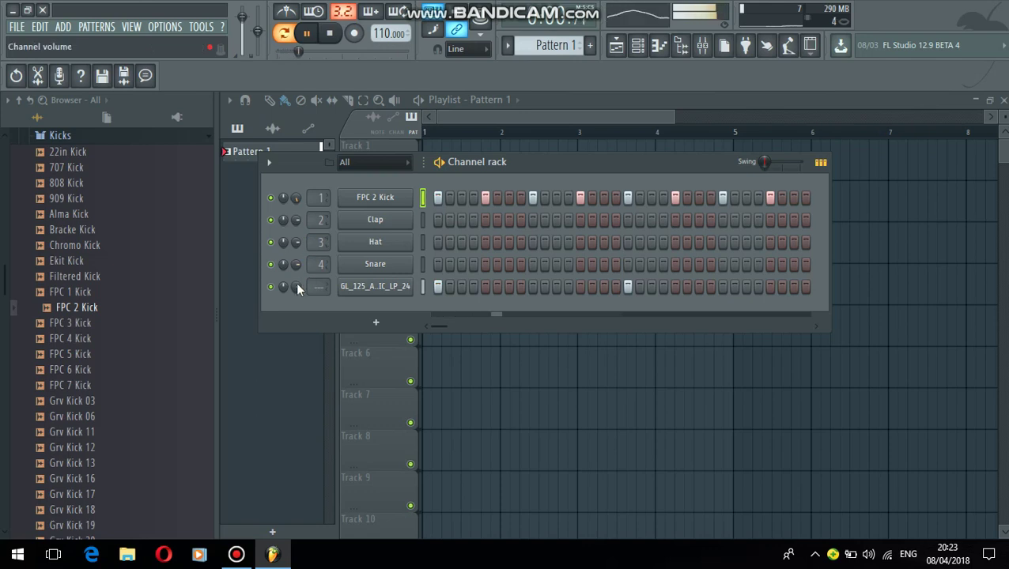
{"action": "right_click", "coordinate": [393, 291]}
{"action": "left_click", "coordinate": [437, 288]}
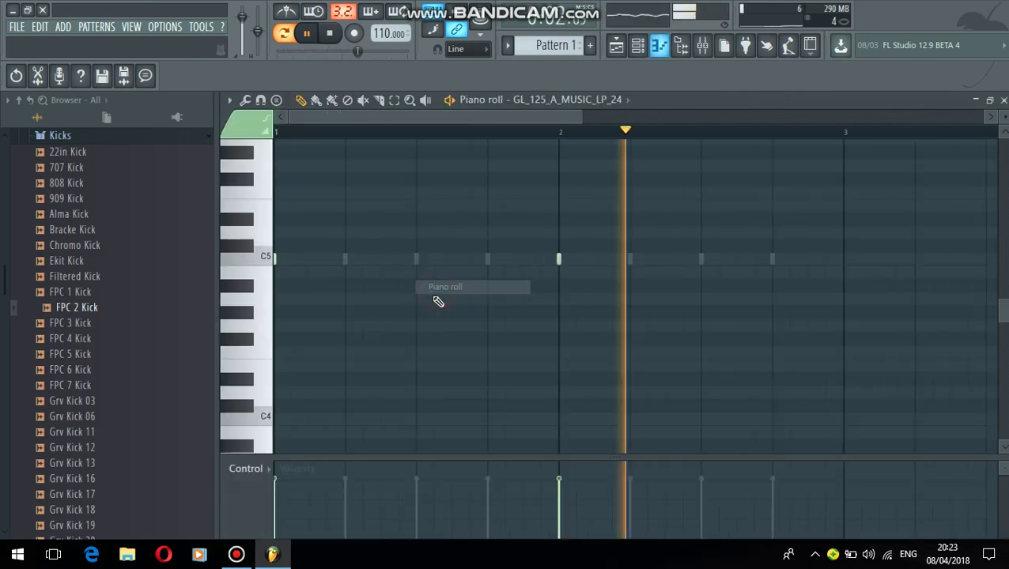
{"action": "left_click", "coordinate": [431, 219]}
{"action": "right_click", "coordinate": [442, 222]}
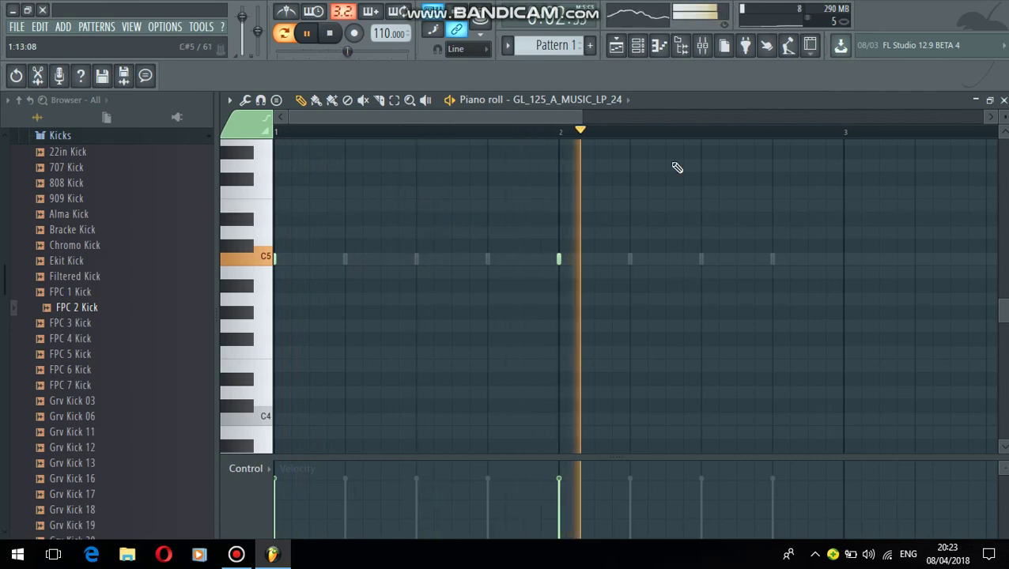
{"action": "left_click", "coordinate": [1003, 100]}
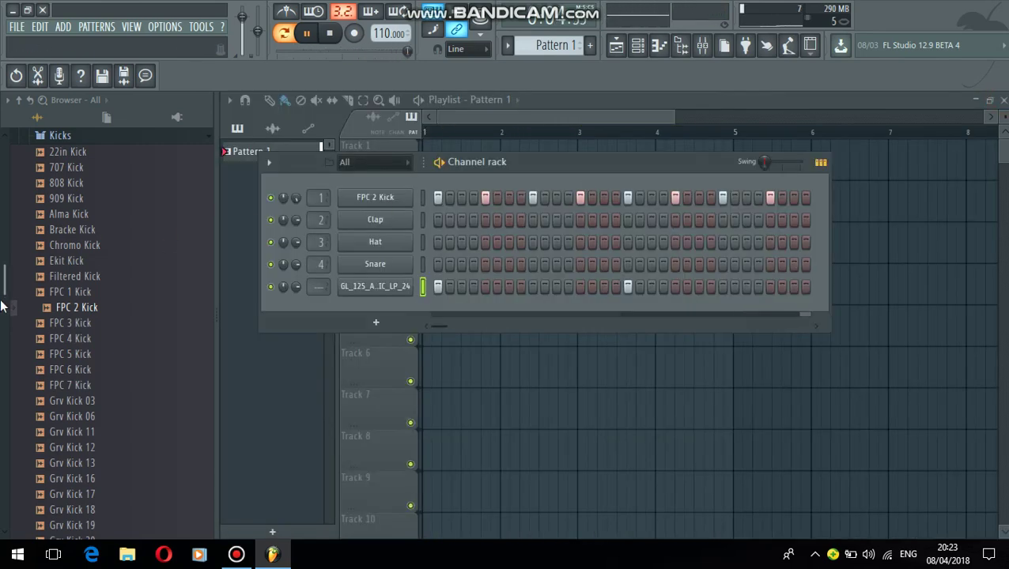
Preview PianoLp3 in Gm from the Trance Piano folder of musicradar-trance-samples
{"action": "scroll", "coordinate": [16, 253], "scroll_direction": "up", "scroll_amount": 6}
{"action": "scroll", "coordinate": [23, 228], "scroll_direction": "up", "scroll_amount": 1}
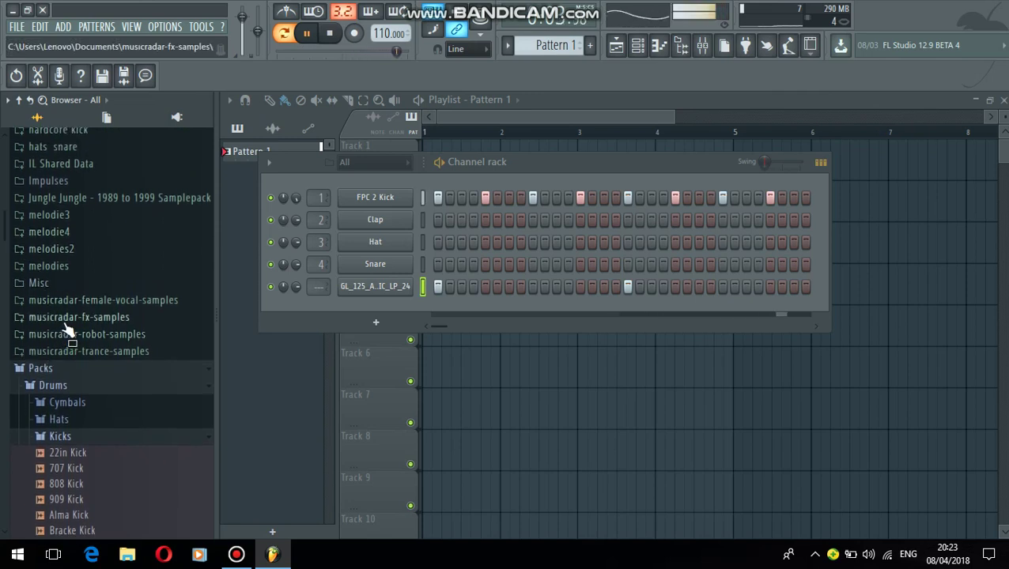
{"action": "left_click", "coordinate": [75, 352]}
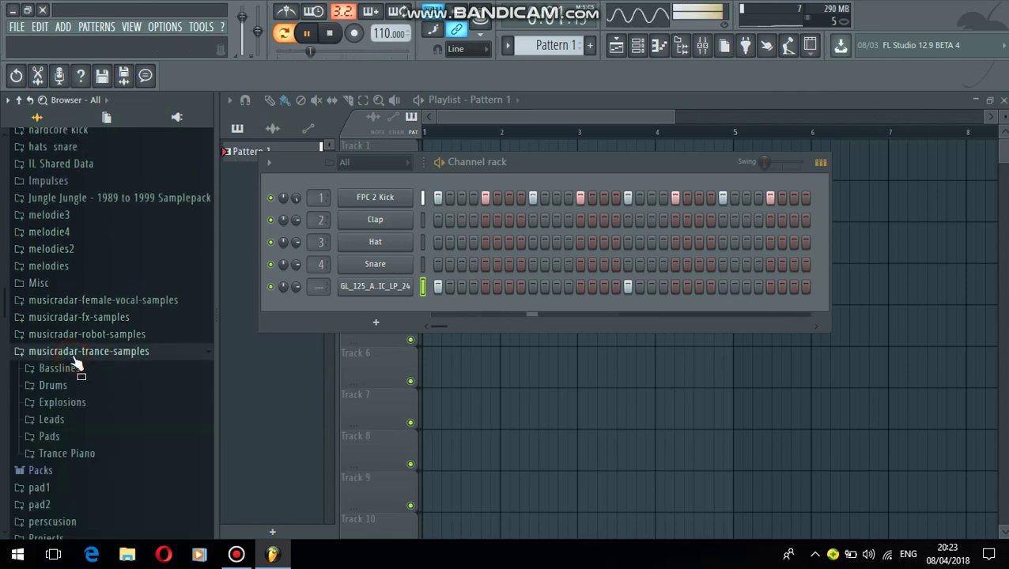
{"action": "left_click", "coordinate": [59, 457]}
{"action": "left_click", "coordinate": [61, 422]}
{"action": "left_click", "coordinate": [59, 263]}
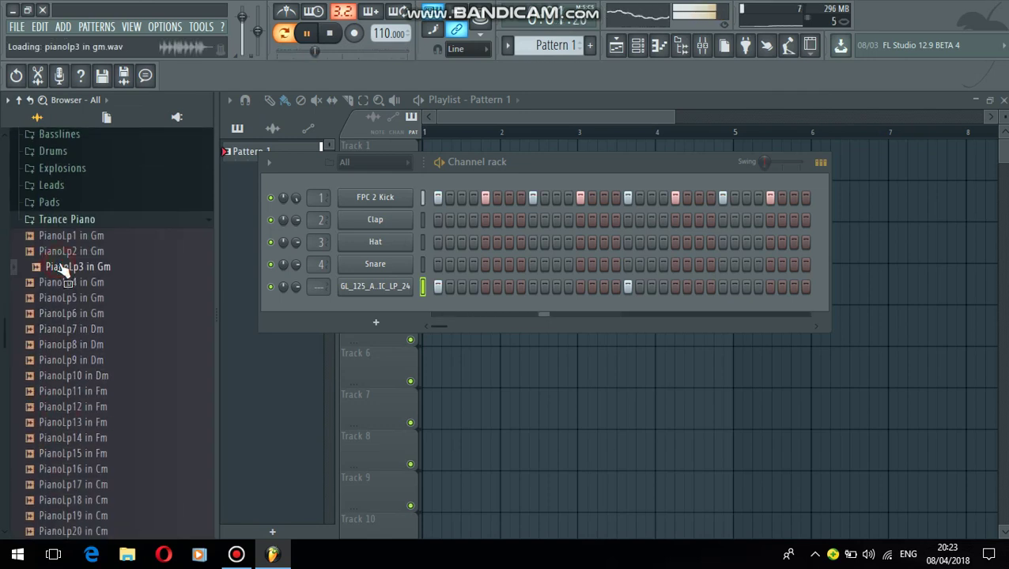
Audition loops from the Pads folder of musicradar-trance-samples, between Pad Lp 3 in Gm and Pad Lp 11 in Cm
{"action": "left_click", "coordinate": [70, 220]}
{"action": "left_click", "coordinate": [66, 205]}
{"action": "left_click", "coordinate": [66, 235]}
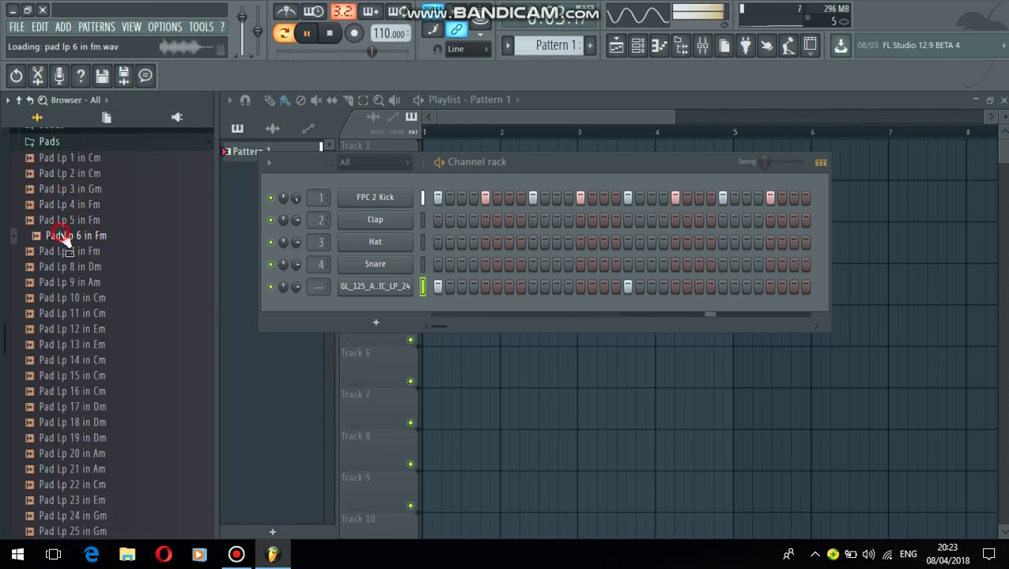
{"action": "left_click", "coordinate": [64, 221]}
{"action": "left_click", "coordinate": [64, 204]}
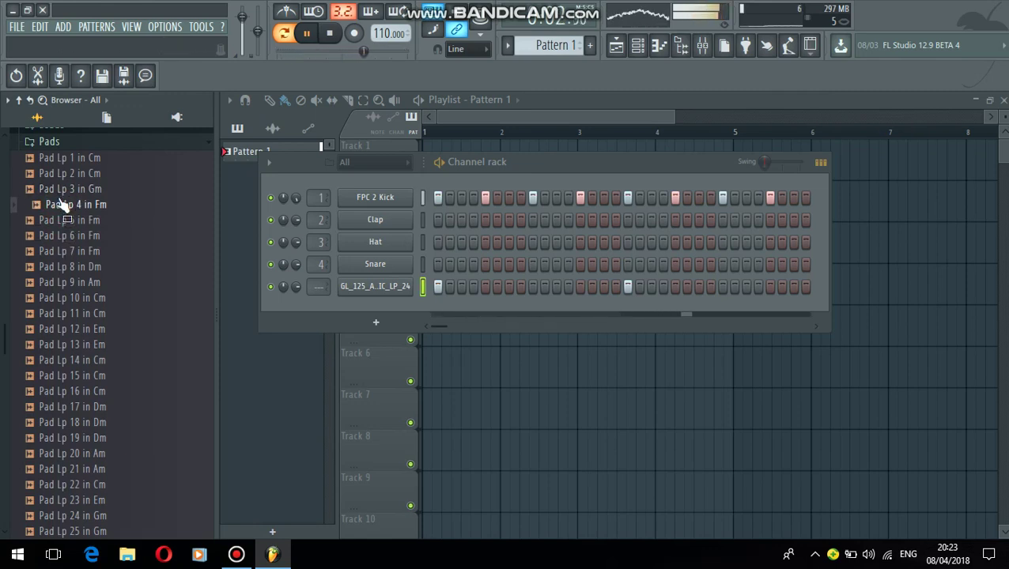
{"action": "left_click", "coordinate": [60, 192]}
{"action": "left_click", "coordinate": [57, 298]}
{"action": "left_click", "coordinate": [59, 282]}
{"action": "left_click", "coordinate": [63, 267]}
{"action": "left_click", "coordinate": [66, 253]}
{"action": "left_click", "coordinate": [64, 313]}
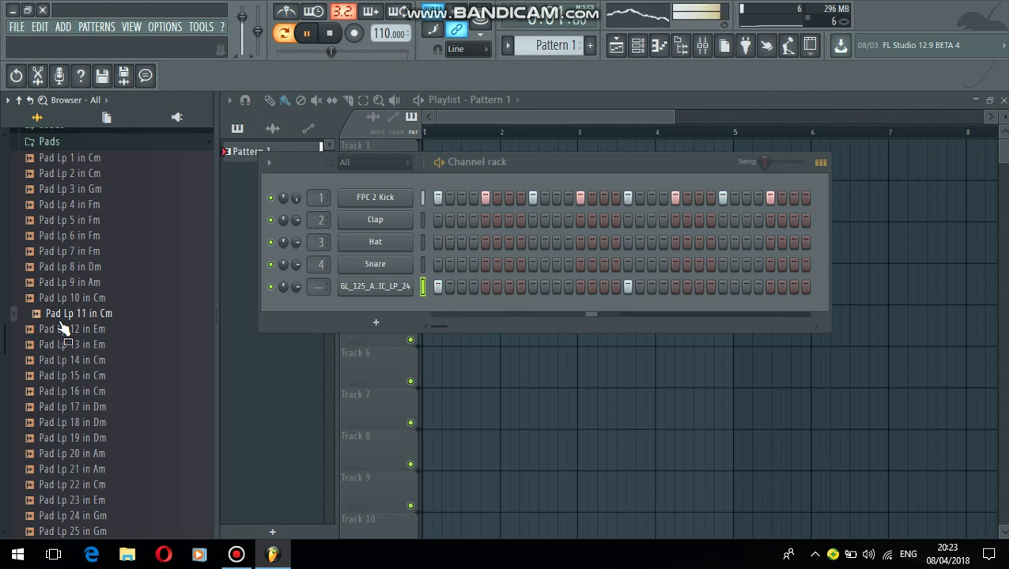
{"action": "left_click", "coordinate": [61, 323]}
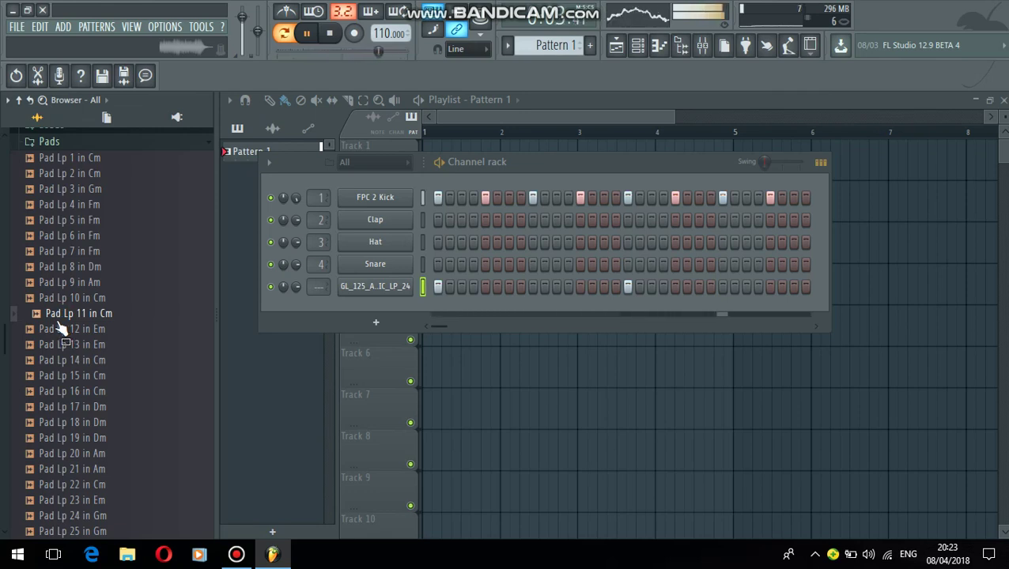
Compare Pad Lp 7 in Fm with Pad Lp 6 in Fm and add Pad Lp 6 in Fm as a new channel
{"action": "left_click", "coordinate": [73, 253]}
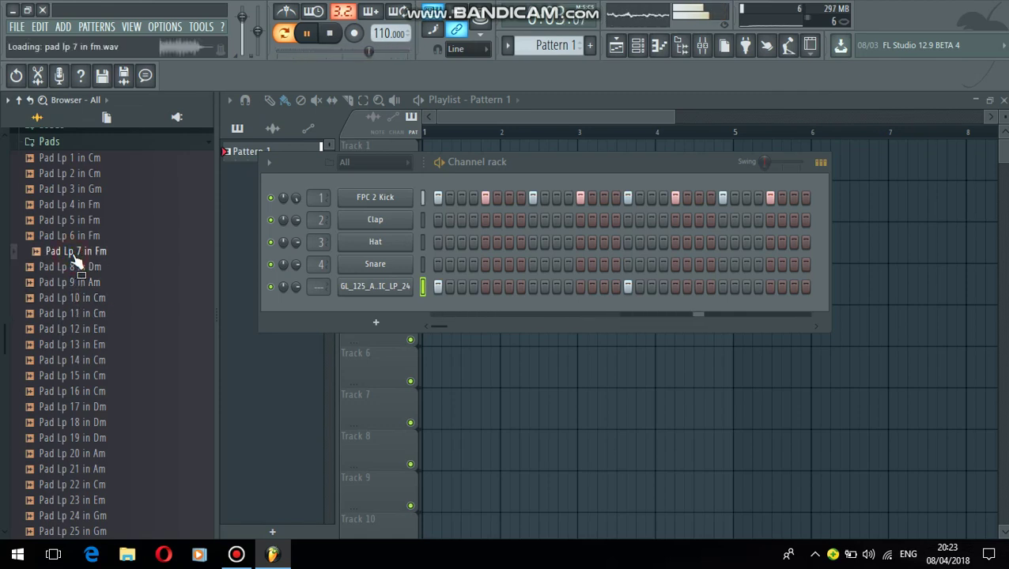
{"action": "left_click", "coordinate": [71, 238]}
{"action": "left_click_drag", "start_coordinate": [69, 240], "coordinate": [340, 305]}
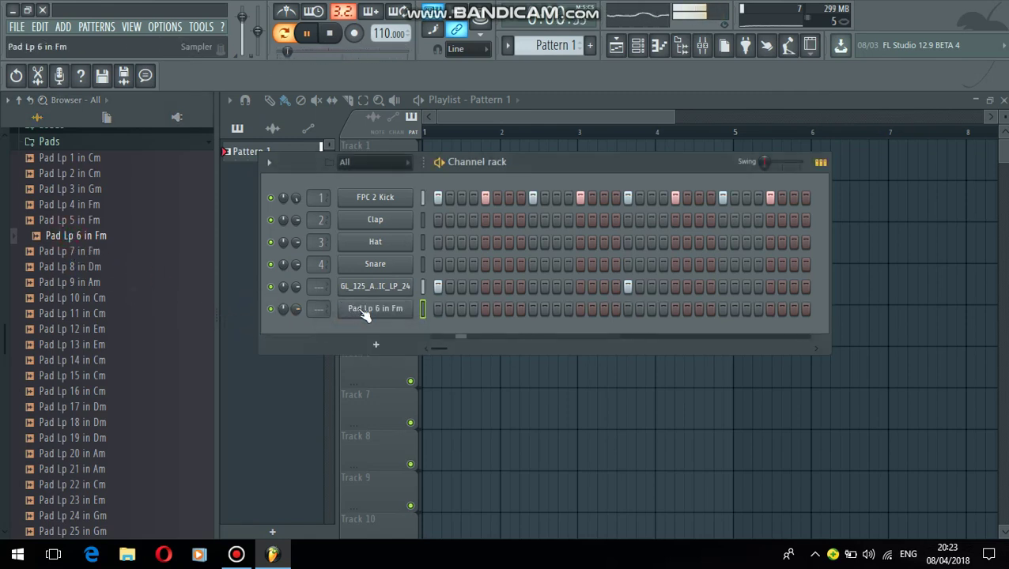
Give the Pad Lp 6 in Fm channel a short-decay volume envelope without attack, hold or sustain, and trigger it on step 1
{"action": "left_click", "coordinate": [365, 310]}
{"action": "left_click", "coordinate": [337, 253]}
{"action": "left_click_drag", "start_coordinate": [333, 400], "coordinate": [358, 420]}
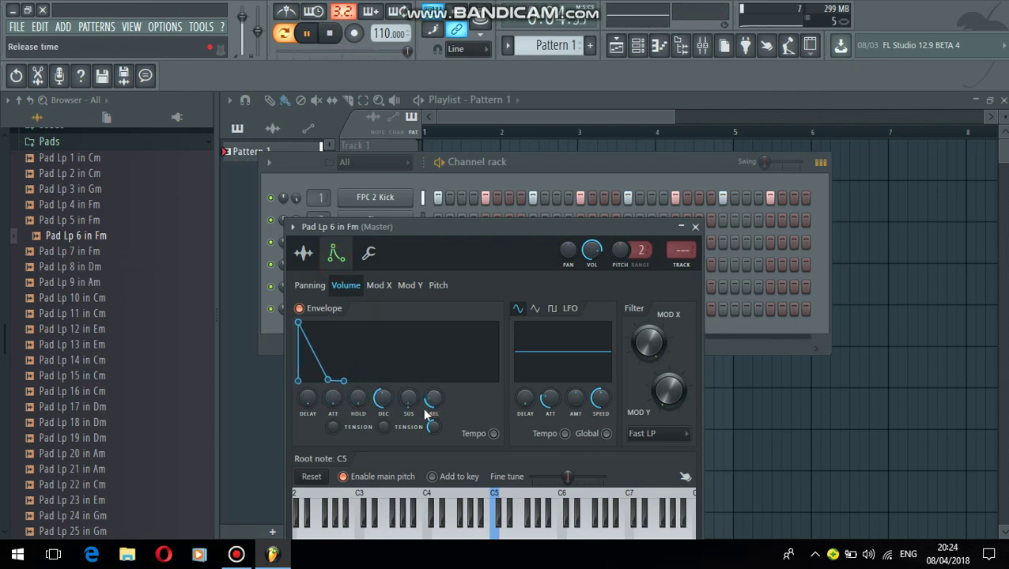
{"action": "left_click", "coordinate": [694, 229]}
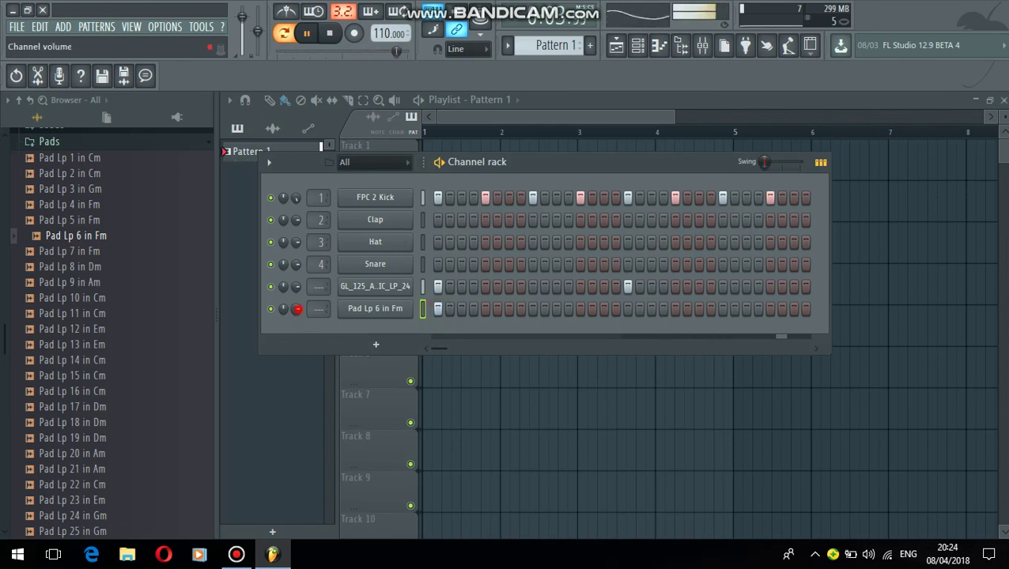
{"action": "left_click", "coordinate": [348, 309]}
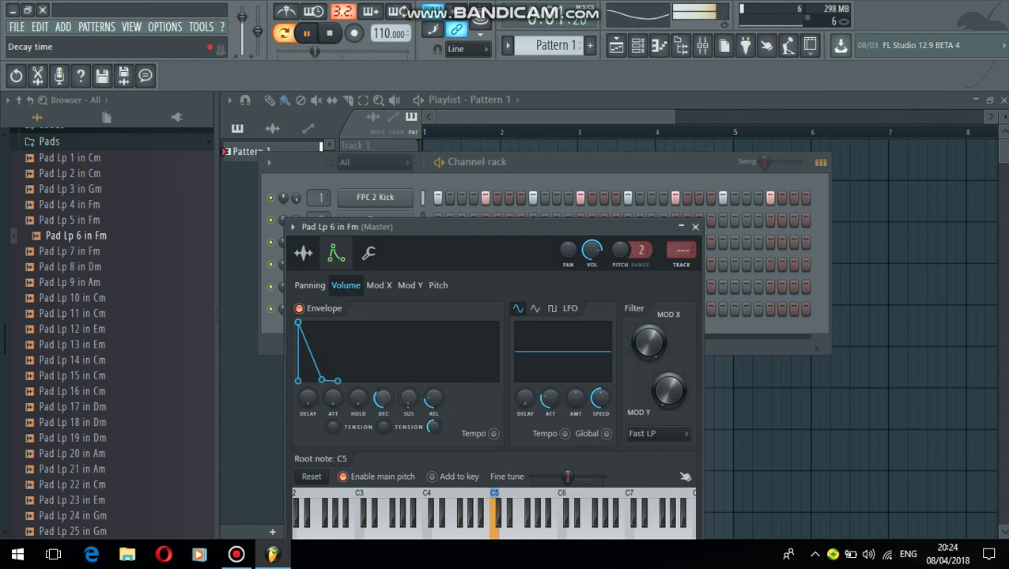
{"action": "left_click", "coordinate": [445, 163]}
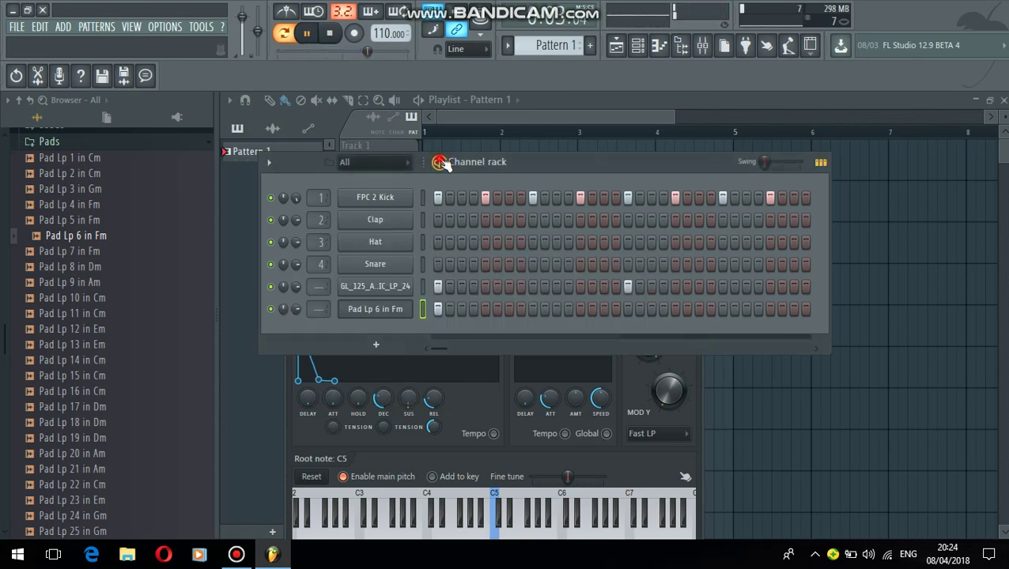
Check the miscellaneous settings of the Pad Lp 6 in Fm channel and close its window
{"action": "left_click", "coordinate": [375, 310]}
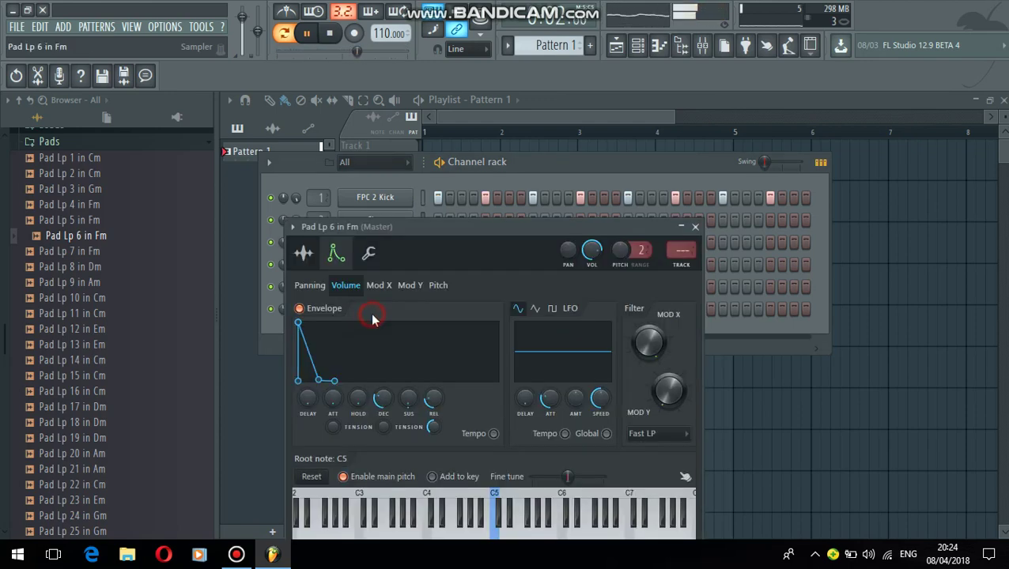
{"action": "left_click", "coordinate": [369, 253]}
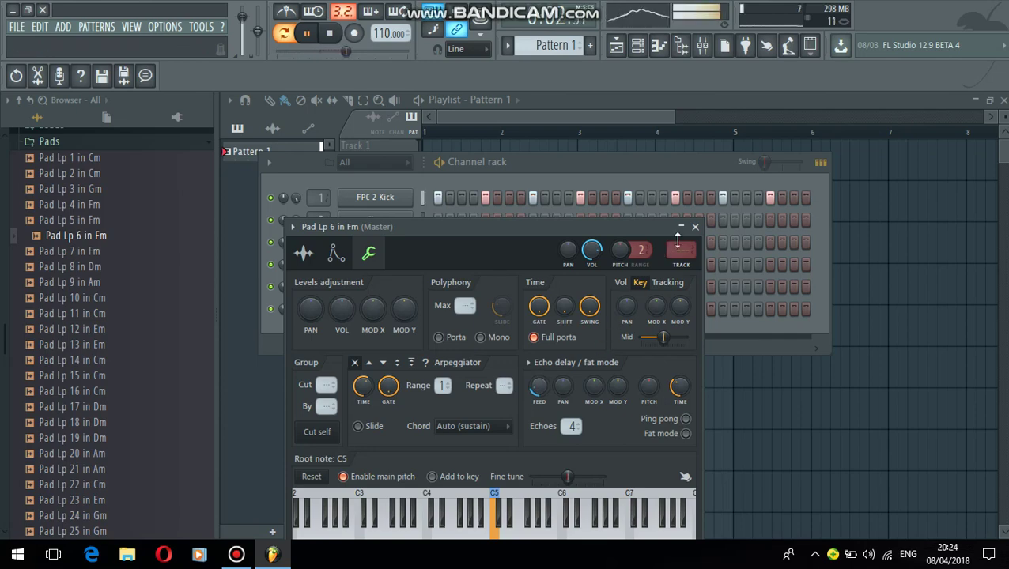
{"action": "left_click", "coordinate": [694, 228]}
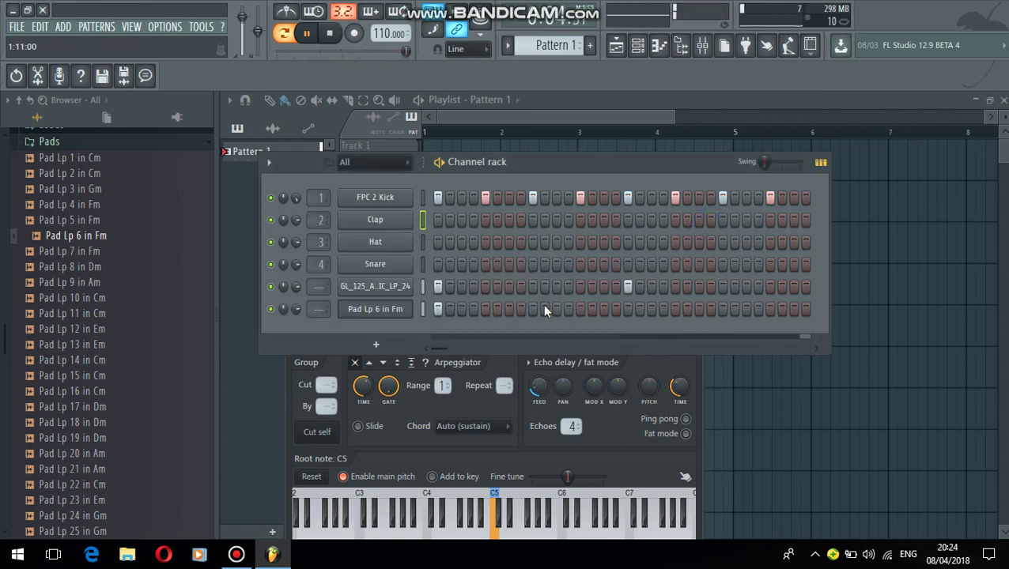
Try out pitches in the Pad Lp 6 in Fm piano roll and place a B4 note at the start of bar 1
{"action": "right_click", "coordinate": [389, 316]}
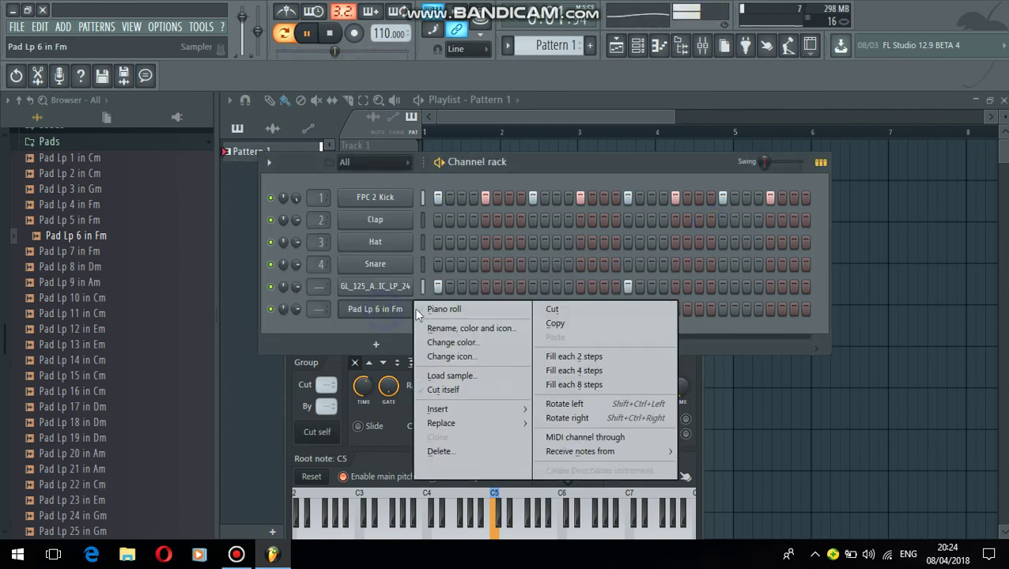
{"action": "left_click", "coordinate": [434, 306]}
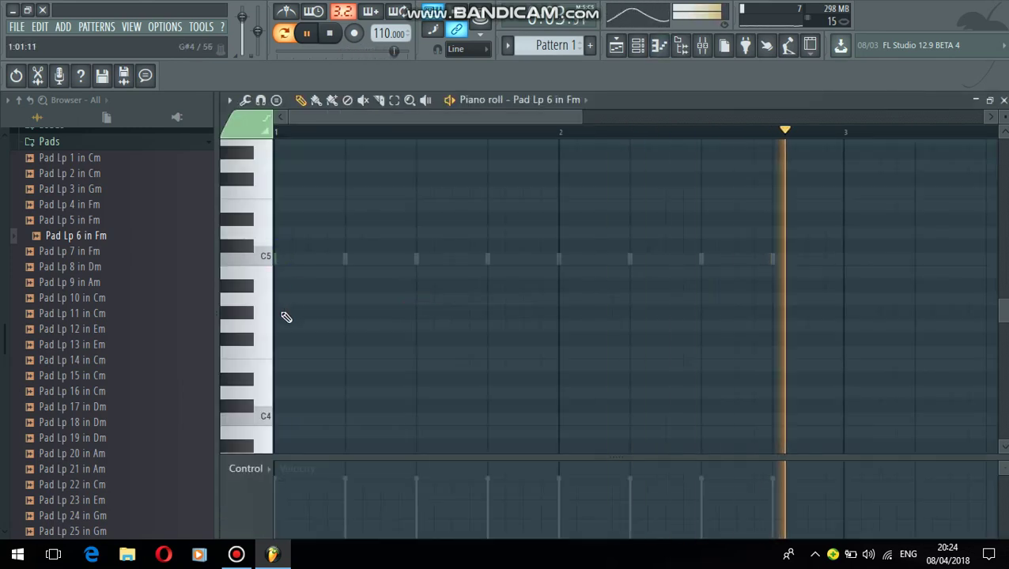
{"action": "left_click", "coordinate": [281, 313]}
{"action": "right_click", "coordinate": [292, 316]}
{"action": "left_click", "coordinate": [269, 288]}
{"action": "left_click", "coordinate": [268, 282]}
{"action": "left_click", "coordinate": [267, 281]}
{"action": "left_click", "coordinate": [280, 272]}
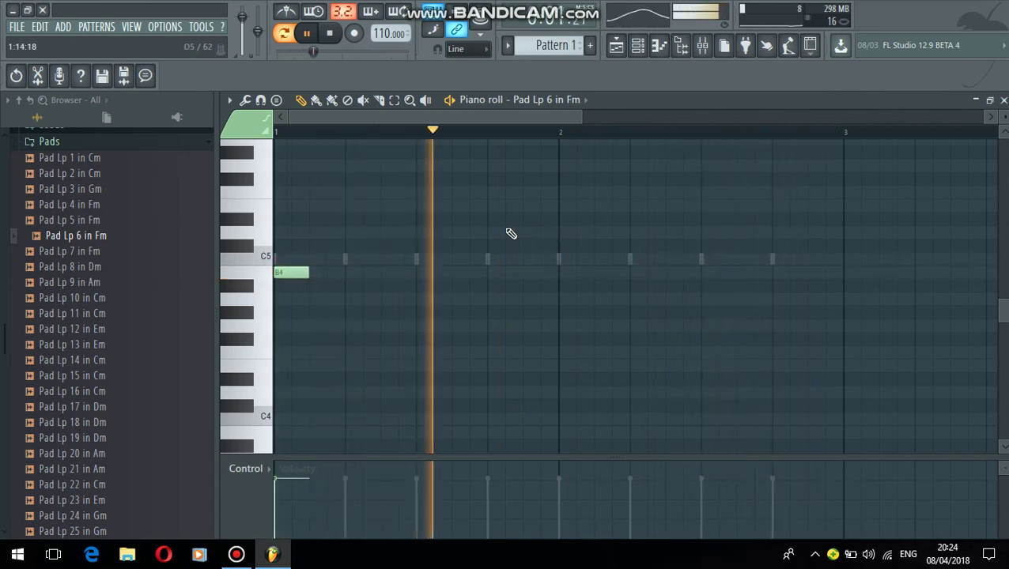
Try a D#5 note at the start of bar 2 and an F#5 note at its middle, and remove both
{"action": "left_click", "coordinate": [563, 220]}
{"action": "left_click", "coordinate": [703, 181]}
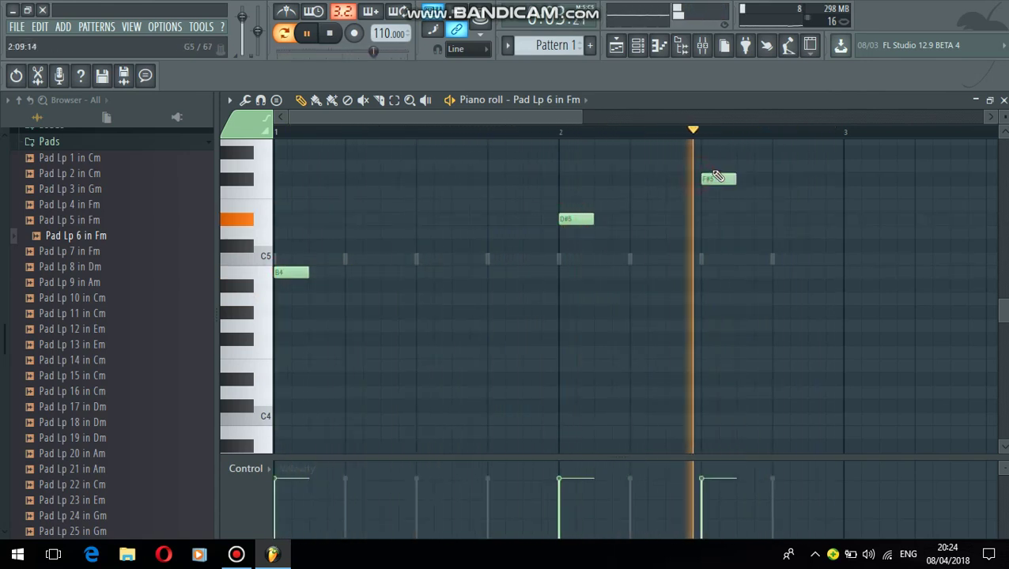
{"action": "right_click", "coordinate": [577, 218]}
{"action": "right_click", "coordinate": [723, 181]}
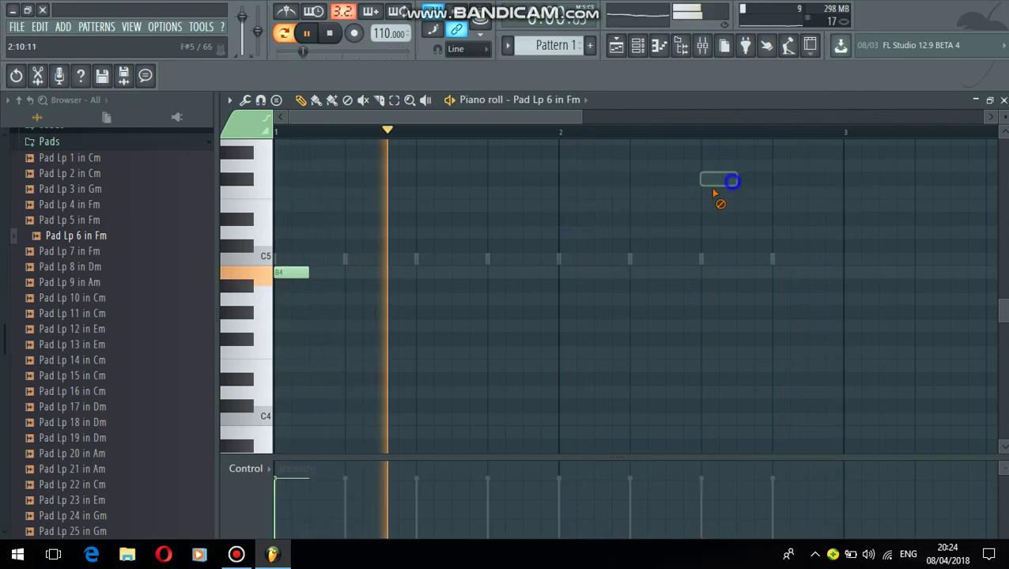
Try an F4 note at the start of bar 2 and a G#4 note at its middle, and remove both
{"action": "left_click", "coordinate": [569, 352]}
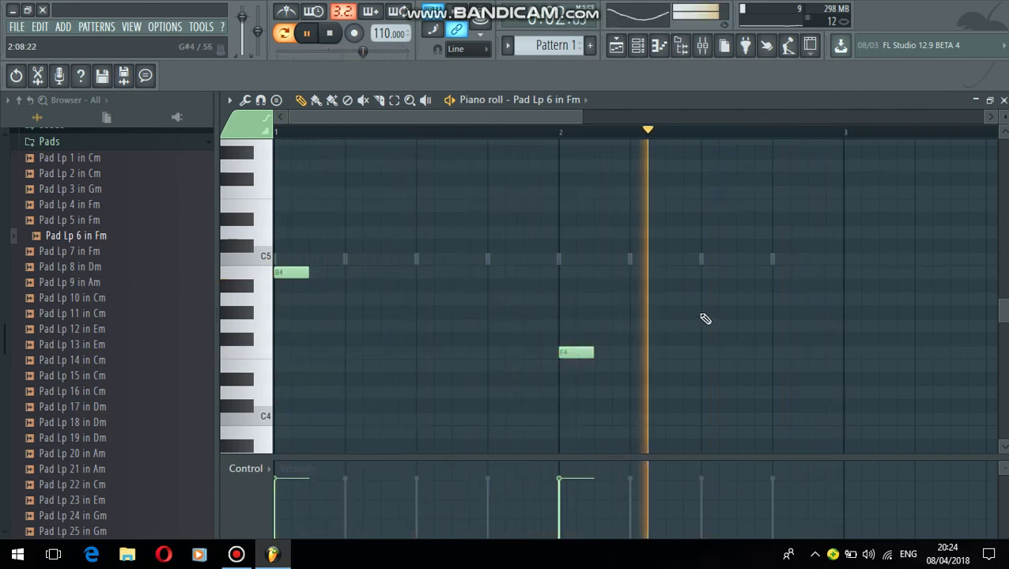
{"action": "left_click", "coordinate": [704, 313]}
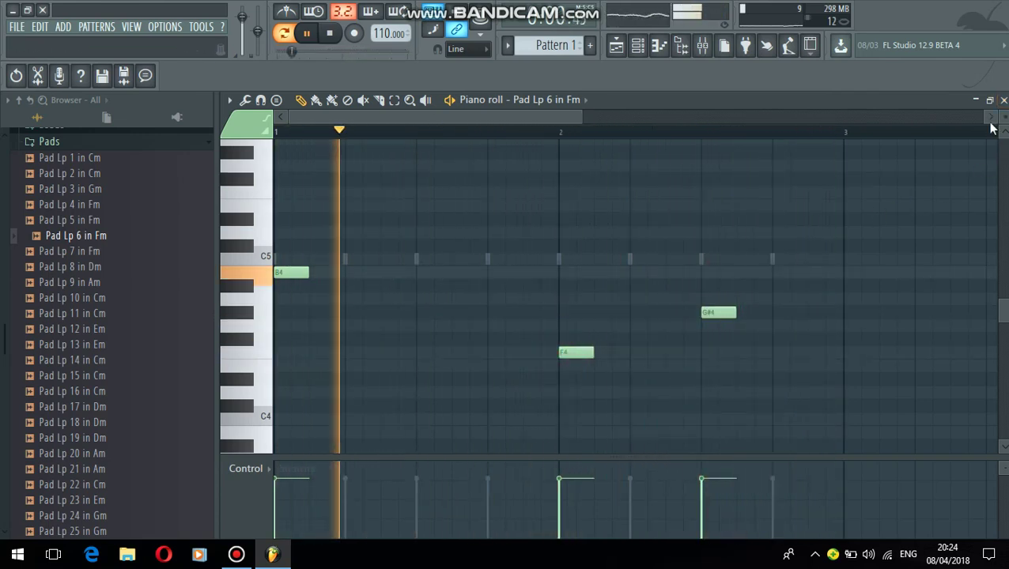
{"action": "right_click", "coordinate": [712, 312]}
{"action": "right_click", "coordinate": [565, 352]}
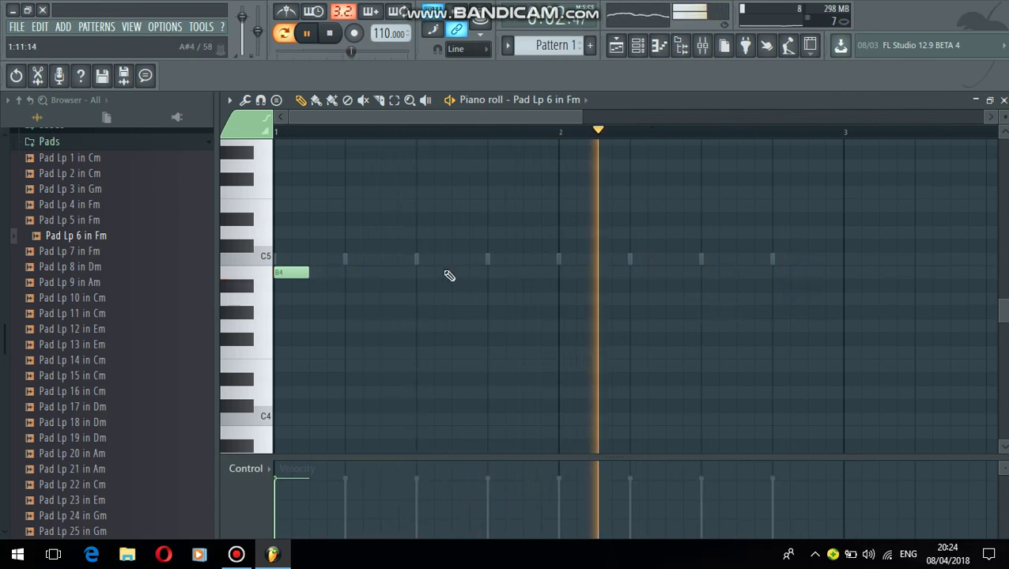
Delete the B4 note, try a higher and a lower single note at the start of bar 2, and remove each
{"action": "right_click", "coordinate": [293, 266]}
{"action": "right_click", "coordinate": [289, 282]}
{"action": "right_click", "coordinate": [291, 276]}
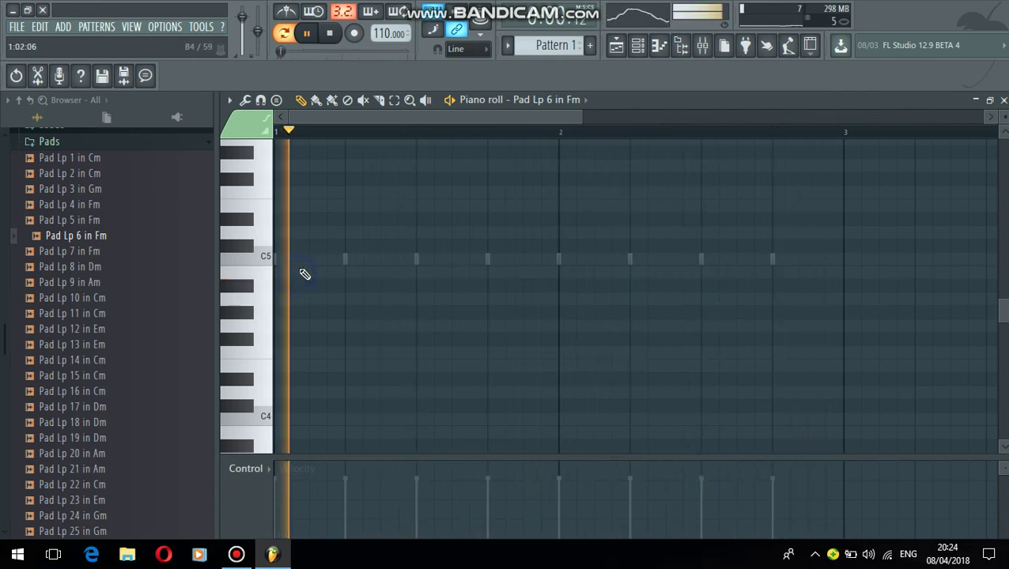
{"action": "left_click", "coordinate": [559, 225]}
{"action": "right_click", "coordinate": [565, 223]}
{"action": "left_click", "coordinate": [559, 307]}
{"action": "right_click", "coordinate": [576, 316]}
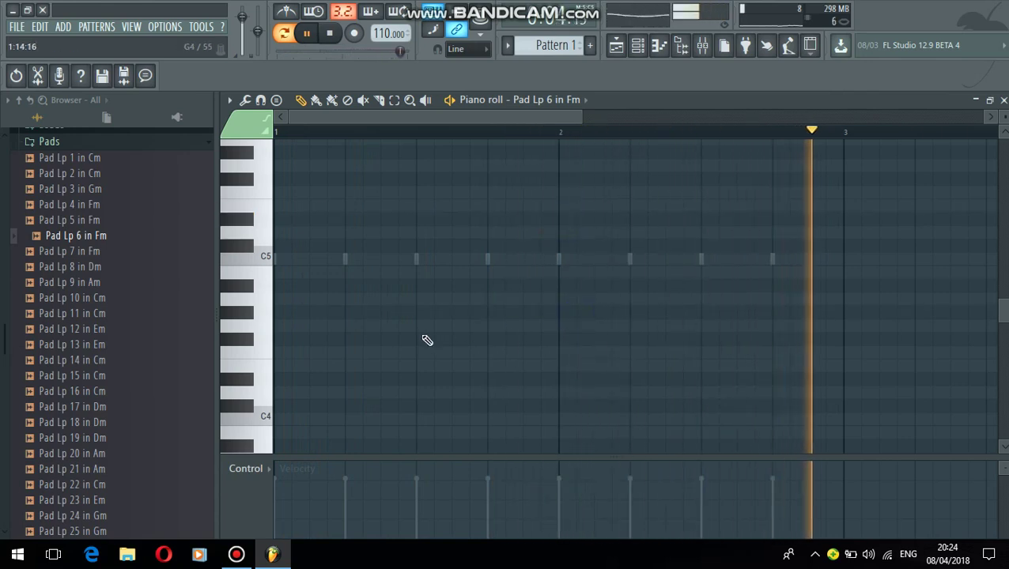
Audition progressively lower pitches of Pad Lp 6 in Fm on the piano roll keyboard down to E3, and close the piano roll
{"action": "left_click", "coordinate": [259, 330]}
{"action": "left_click", "coordinate": [255, 357]}
{"action": "left_click", "coordinate": [253, 392]}
{"action": "left_click", "coordinate": [251, 419]}
{"action": "left_click", "coordinate": [253, 423]}
{"action": "left_click", "coordinate": [251, 433]}
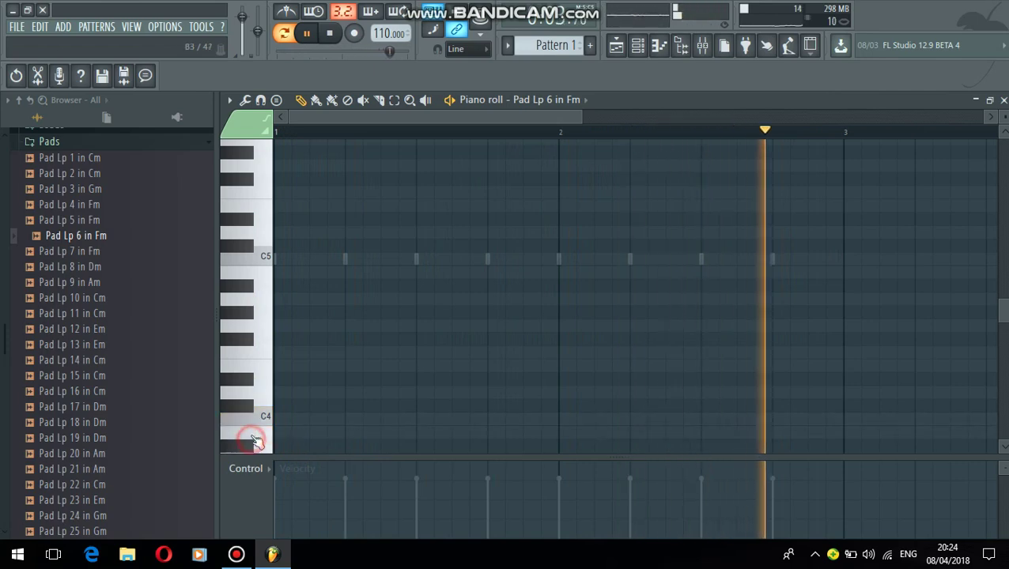
{"action": "scroll", "coordinate": [254, 435], "scroll_direction": "up", "scroll_amount": 3}
{"action": "scroll", "coordinate": [260, 427], "scroll_direction": "down", "scroll_amount": 10}
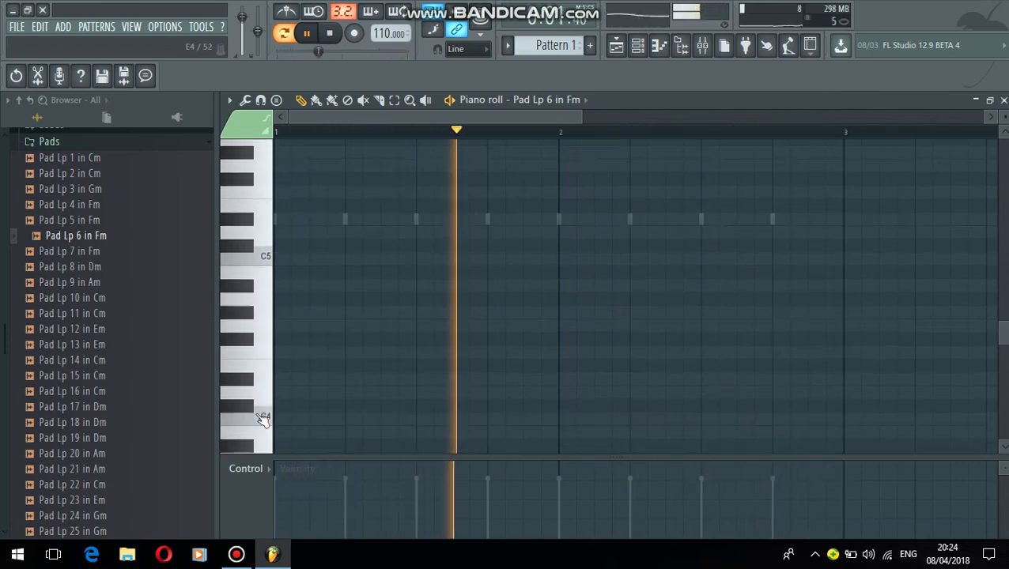
{"action": "left_click", "coordinate": [259, 302]}
{"action": "left_click", "coordinate": [257, 348]}
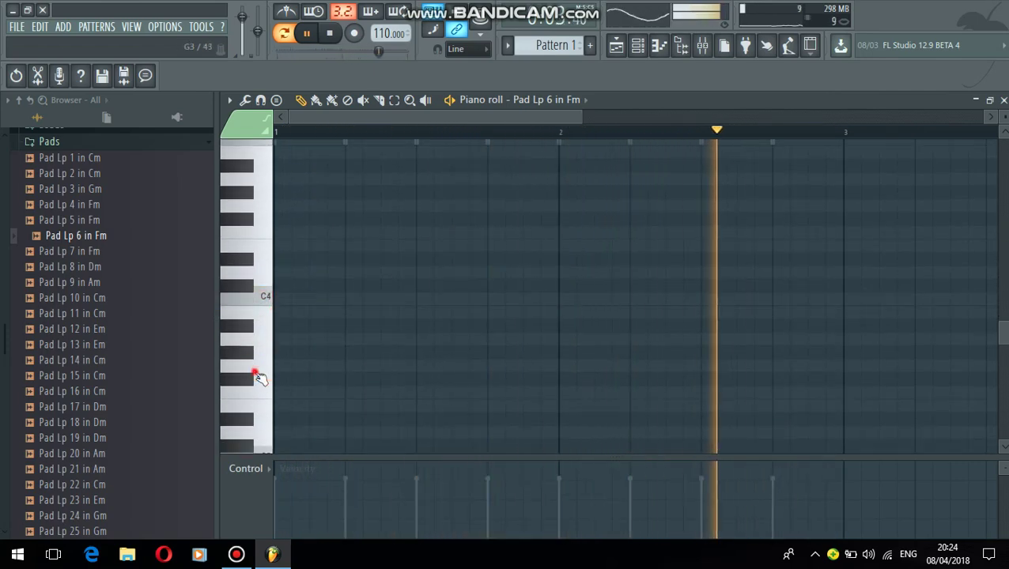
{"action": "left_click", "coordinate": [254, 391]}
{"action": "left_click", "coordinate": [254, 412]}
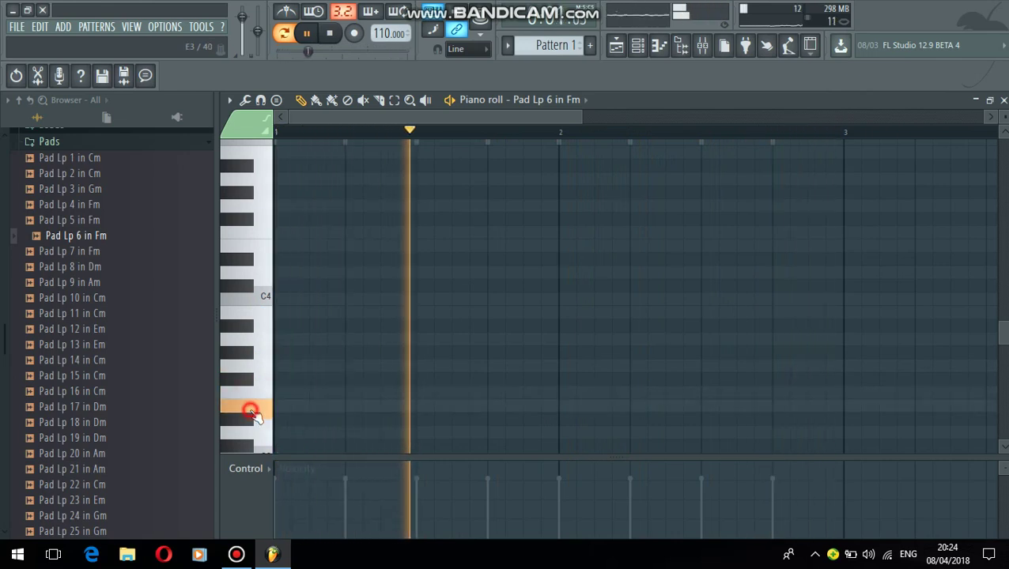
{"action": "left_click", "coordinate": [254, 415]}
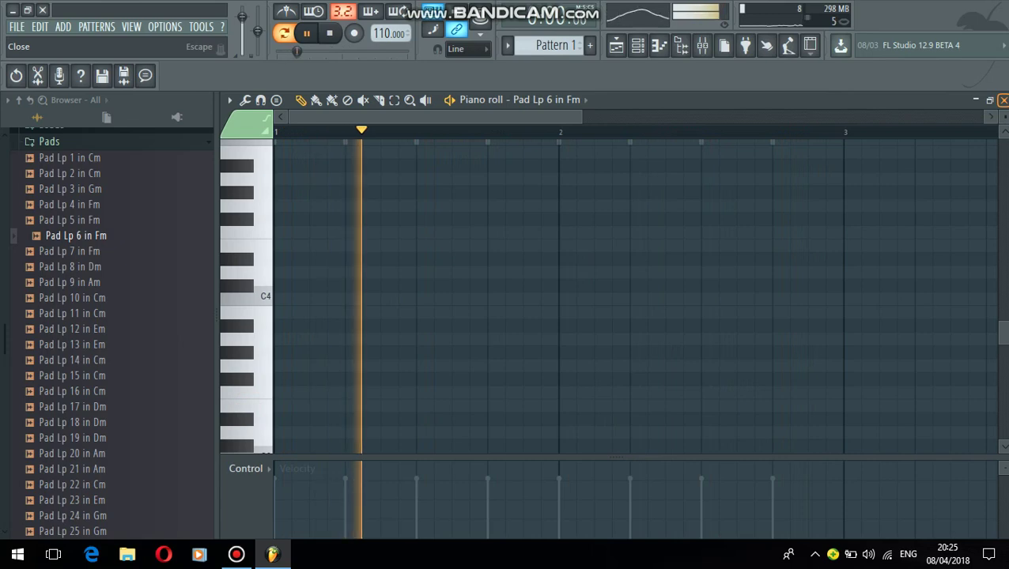
{"action": "left_click", "coordinate": [1003, 99]}
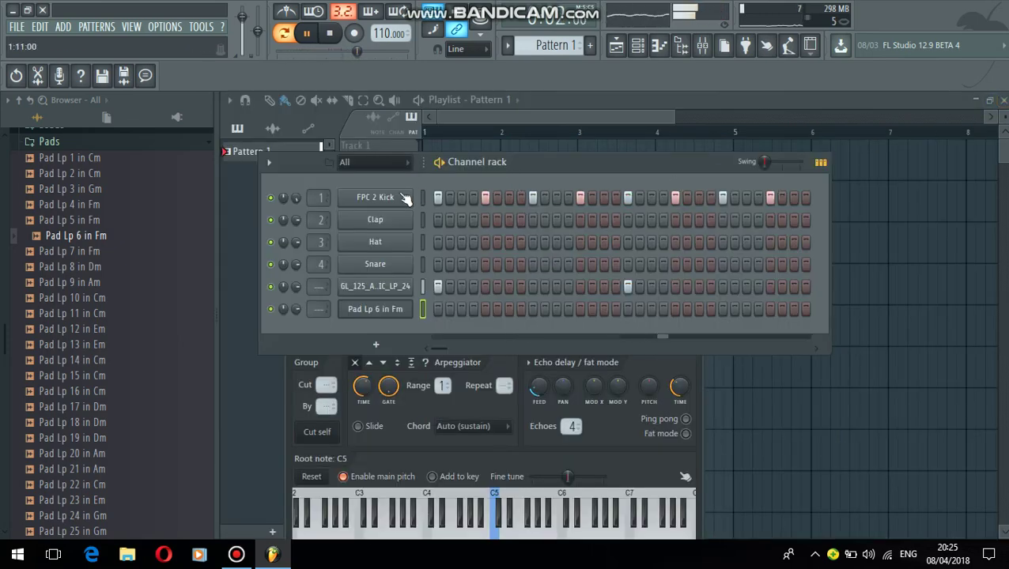
Collapse the musicradar-trance-samples folder and open the Pads folder of Jungle Jungle - 1989 to 1999 Samplepack
{"action": "scroll", "coordinate": [13, 306], "scroll_direction": "up", "scroll_amount": 5}
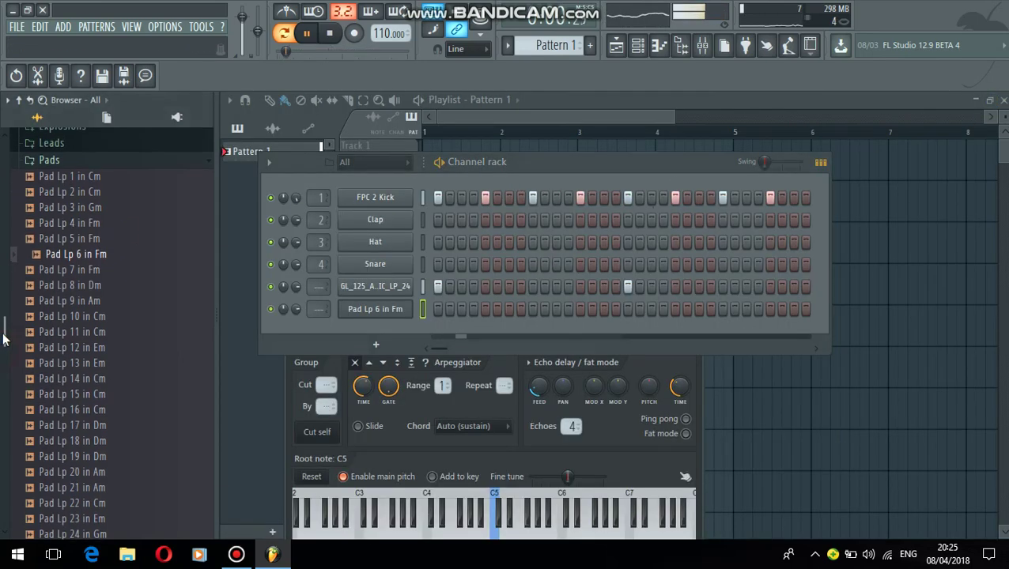
{"action": "scroll", "coordinate": [32, 273], "scroll_direction": "up", "scroll_amount": 1}
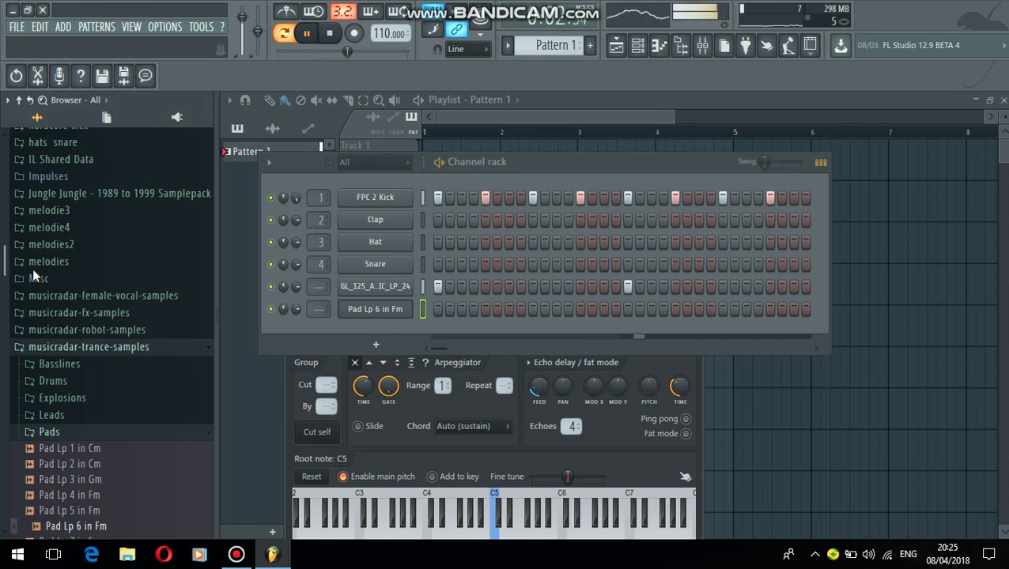
{"action": "left_click", "coordinate": [82, 348]}
{"action": "scroll", "coordinate": [56, 225], "scroll_direction": "up", "scroll_amount": 1}
{"action": "scroll", "coordinate": [67, 233], "scroll_direction": "down", "scroll_amount": 4}
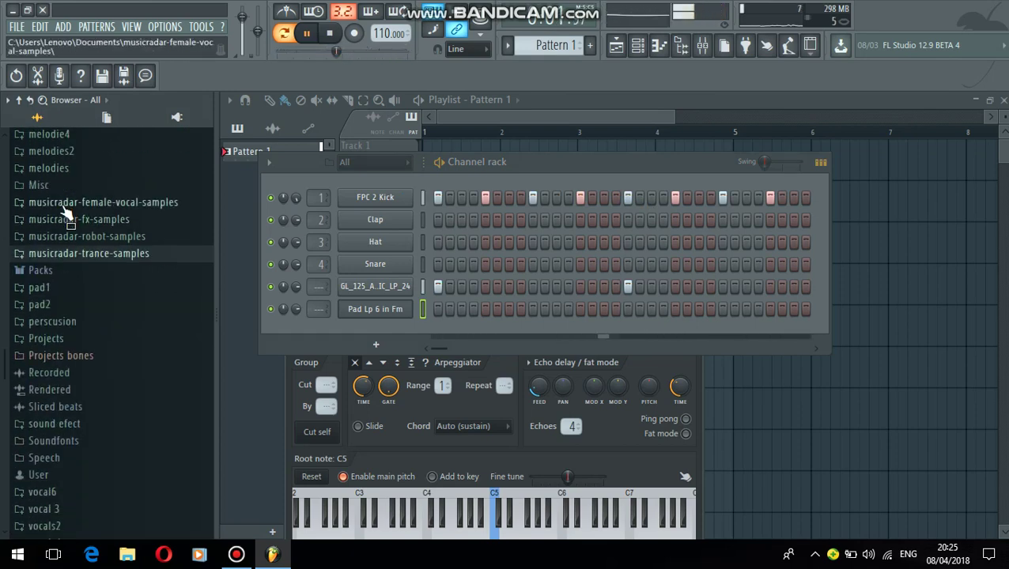
{"action": "scroll", "coordinate": [104, 264], "scroll_direction": "up", "scroll_amount": 4}
{"action": "left_click", "coordinate": [105, 194]}
{"action": "left_click", "coordinate": [76, 259]}
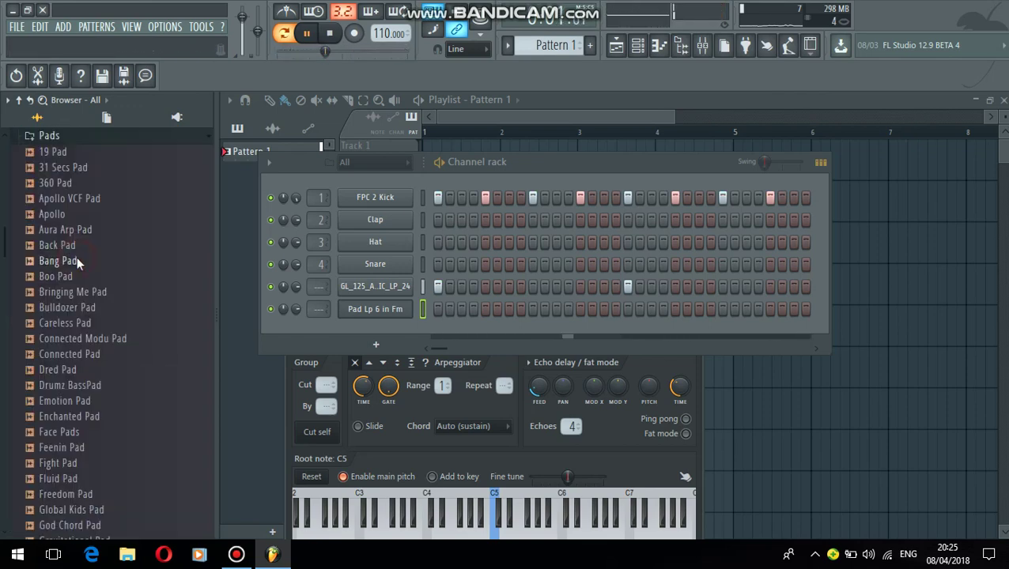
Audition Bang Pad, Boo Pad, Bringing Me Pad and Apollo, and add Apollo as a new channel
{"action": "left_click", "coordinate": [79, 262]}
{"action": "left_click", "coordinate": [79, 276]}
{"action": "left_click", "coordinate": [79, 292]}
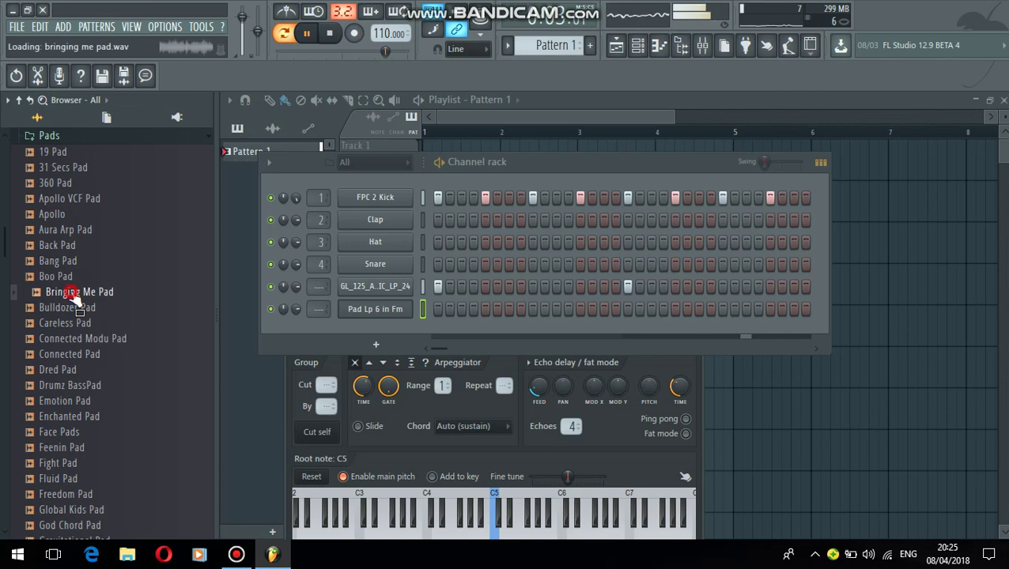
{"action": "left_click", "coordinate": [56, 215]}
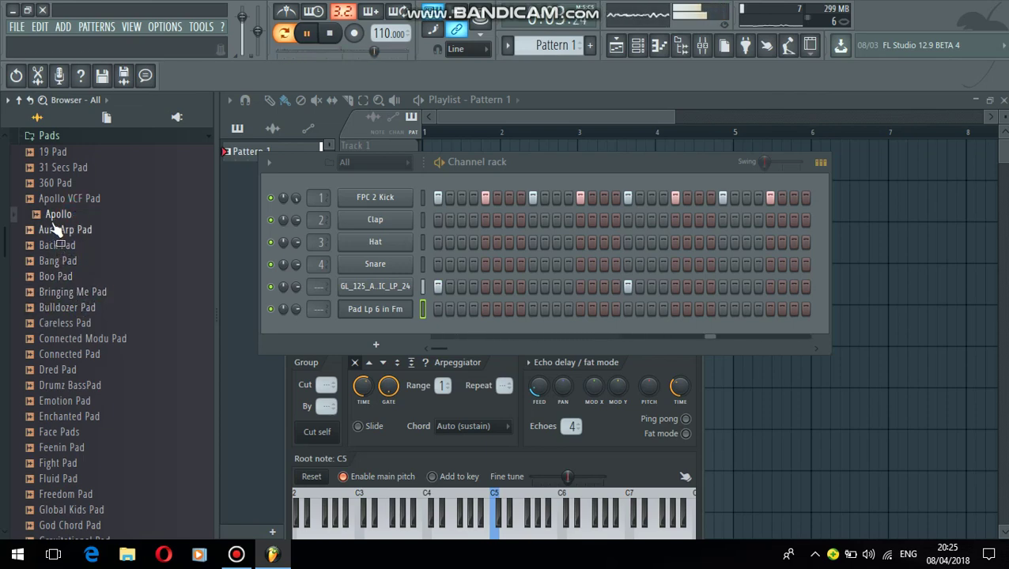
{"action": "left_click", "coordinate": [55, 220]}
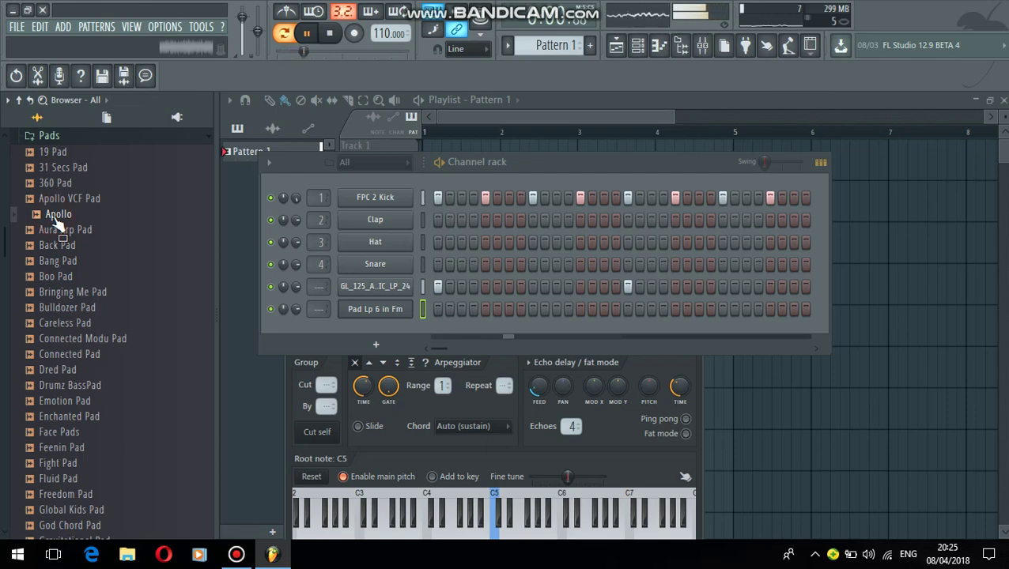
{"action": "left_click_drag", "start_coordinate": [58, 225], "coordinate": [348, 344]}
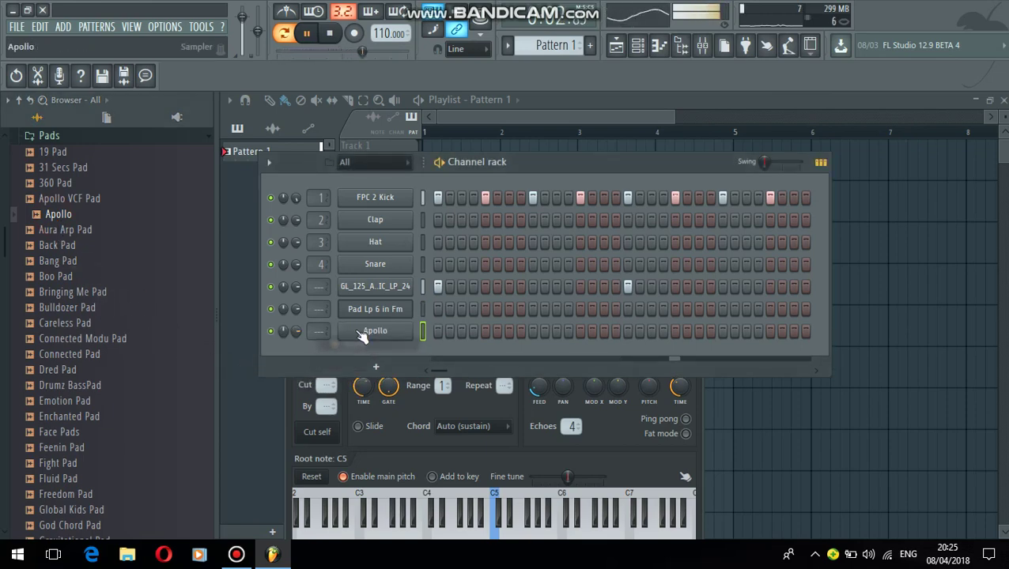
Audition pitches around F#4 in the Apollo piano roll and keep a single F4 note at the start of bar 1
{"action": "right_click", "coordinate": [372, 329]}
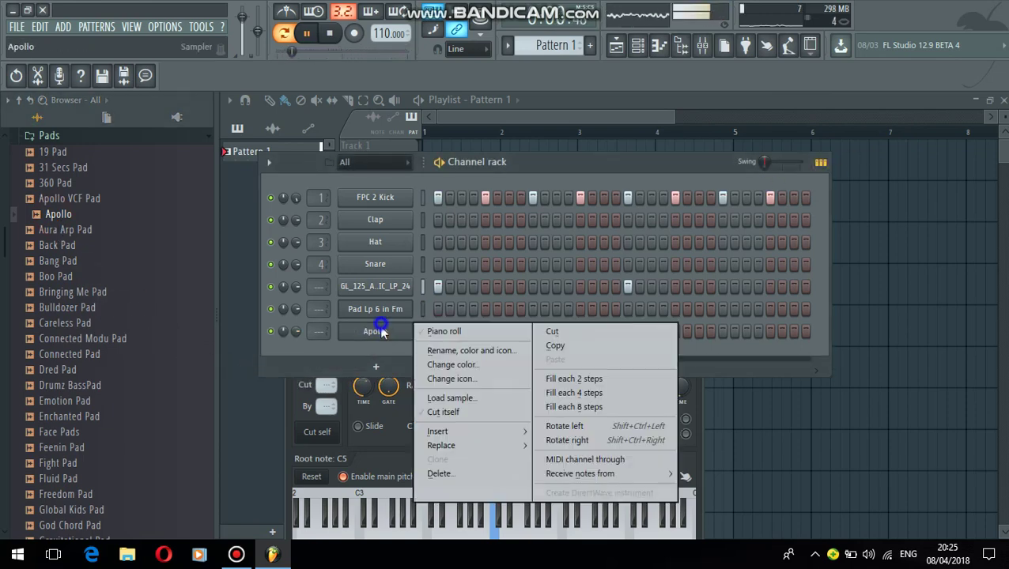
{"action": "left_click", "coordinate": [419, 332]}
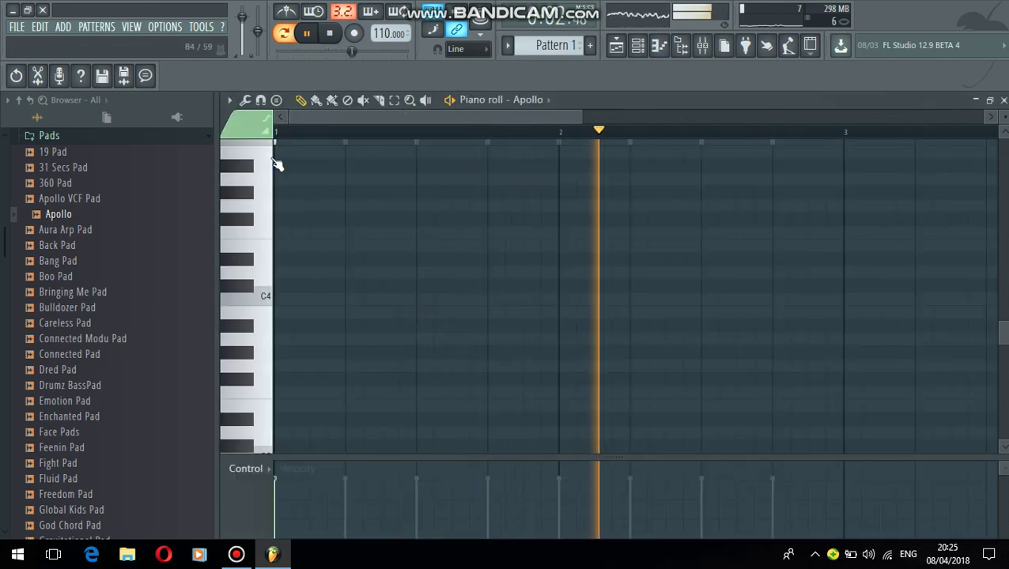
{"action": "scroll", "coordinate": [280, 166], "scroll_direction": "up", "scroll_amount": 2}
{"action": "left_click", "coordinate": [282, 261]}
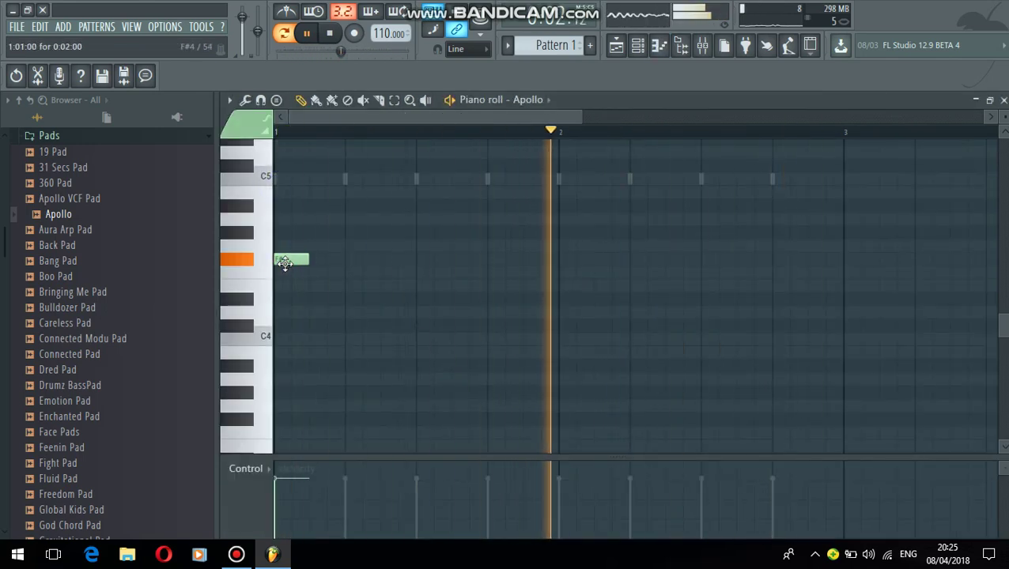
{"action": "right_click", "coordinate": [283, 261]}
{"action": "left_click", "coordinate": [269, 275]}
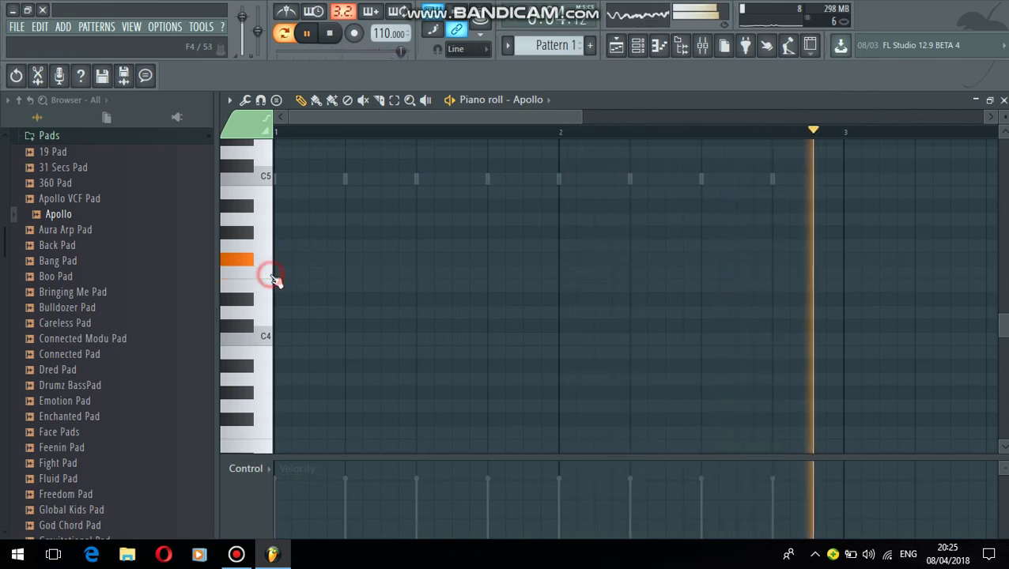
{"action": "left_click", "coordinate": [269, 285]}
{"action": "left_click", "coordinate": [268, 275]}
{"action": "left_click", "coordinate": [276, 272]}
{"action": "left_click", "coordinate": [449, 99]}
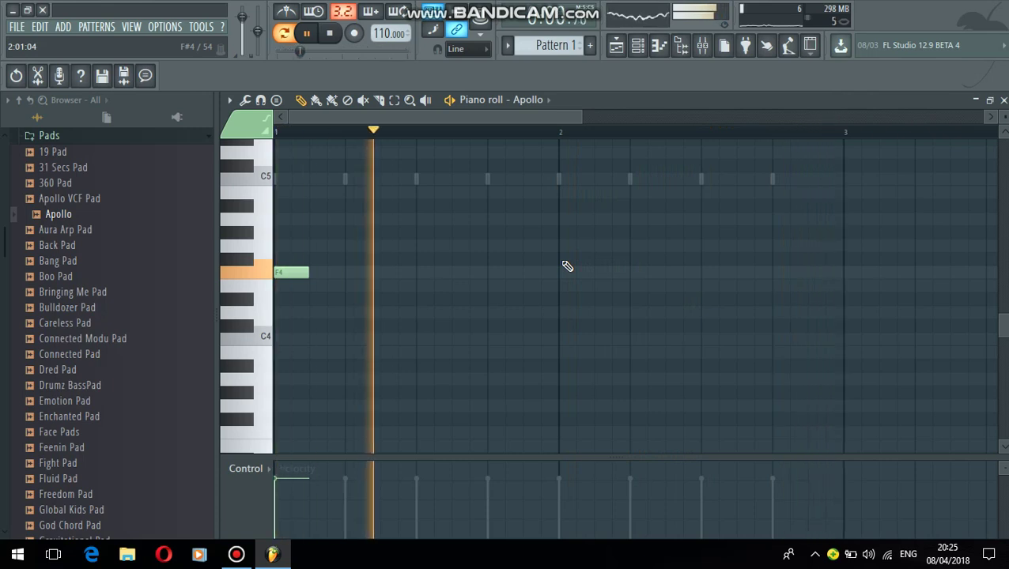
{"action": "left_click", "coordinate": [1003, 100]}
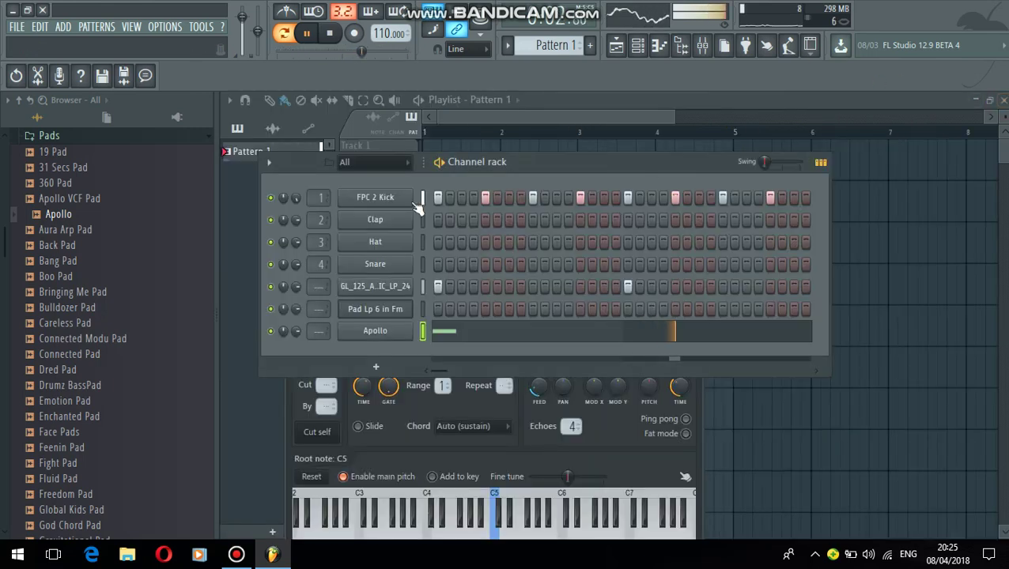
Program the Hat channel on every fourth step starting from step 3, through step 31
{"action": "left_click", "coordinate": [462, 242]}
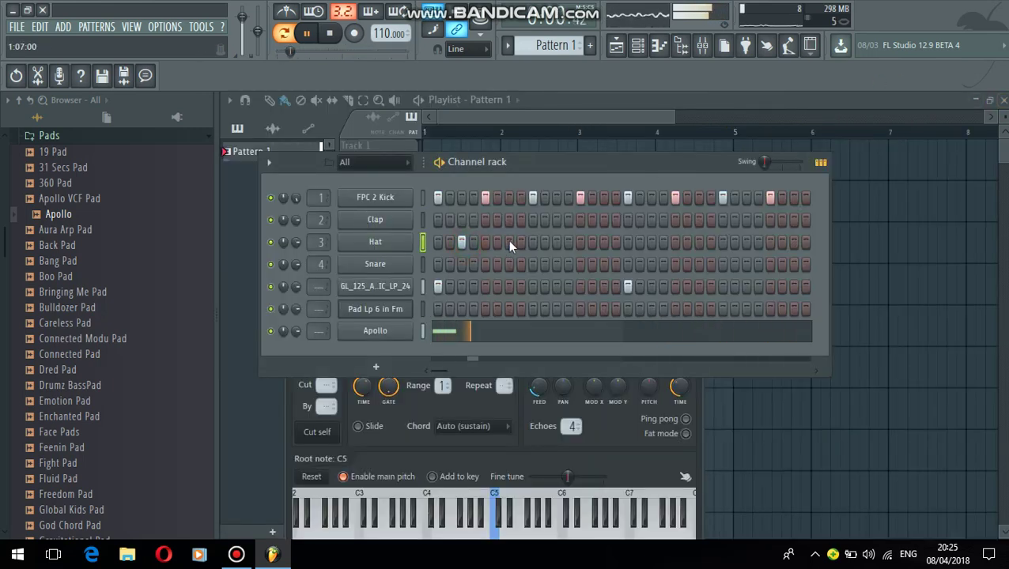
{"action": "left_click", "coordinate": [606, 242]}
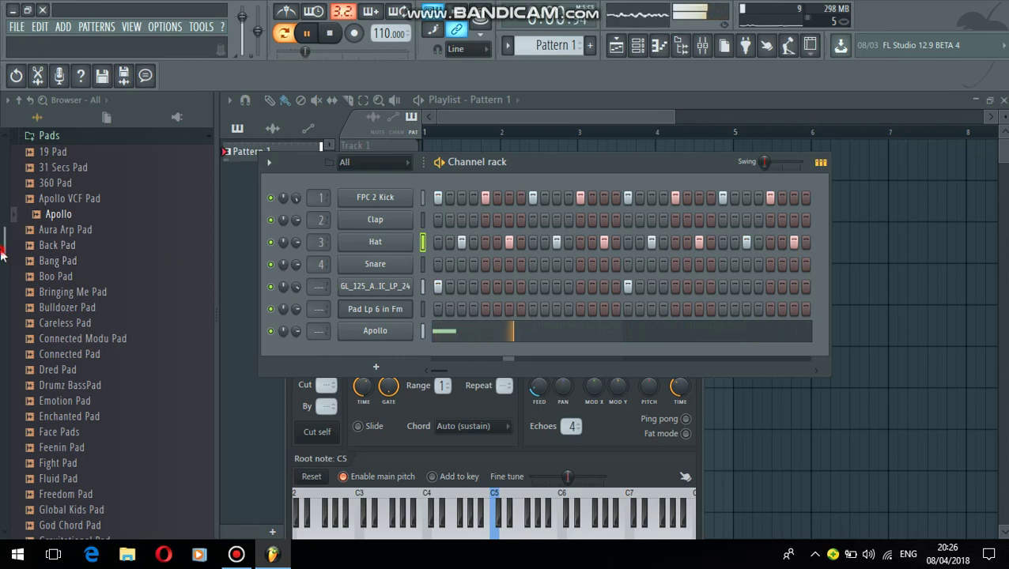
Collapse the Jungle Jungle - 1989 to 1999 Samplepack folder and open the hats snare folder
{"action": "scroll", "coordinate": [36, 245], "scroll_direction": "up", "scroll_amount": 4}
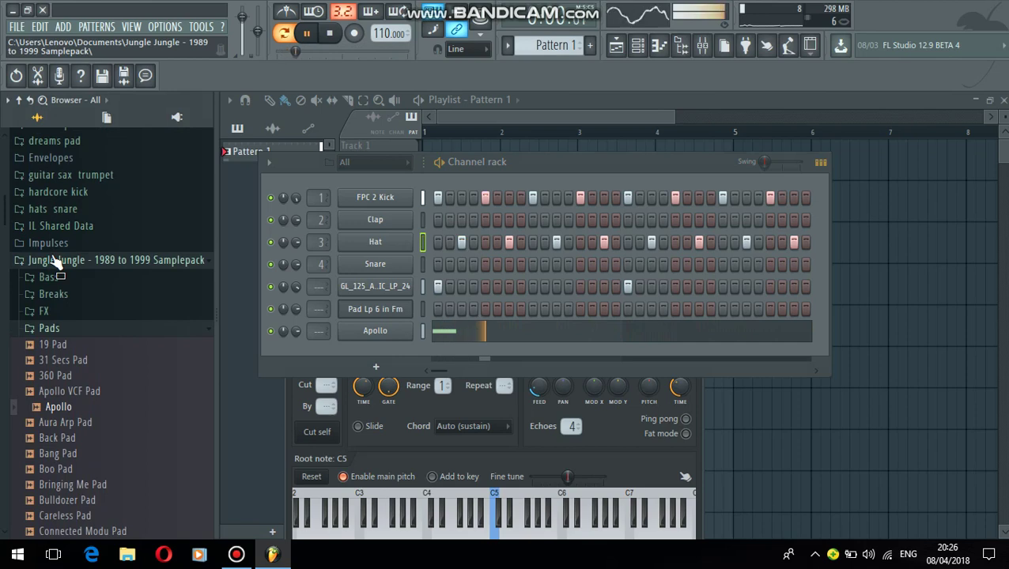
{"action": "left_click", "coordinate": [47, 264]}
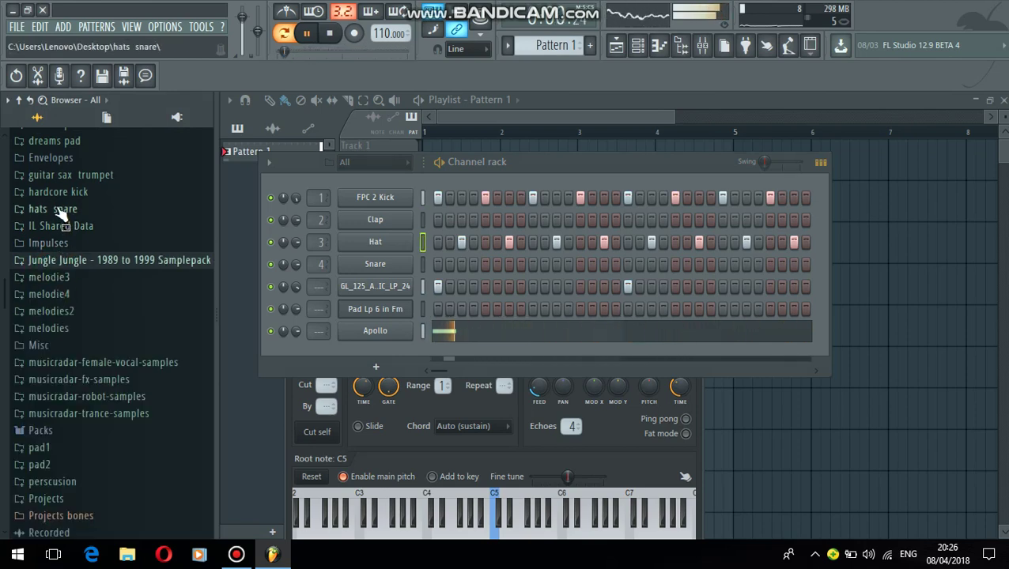
{"action": "left_click", "coordinate": [56, 209]}
Audition samples such as 02_FDH1_Clap_A_125, clp_raw and clp_happiness, and load hat_spreadertrick into the Hat channel
{"action": "left_click", "coordinate": [49, 229]}
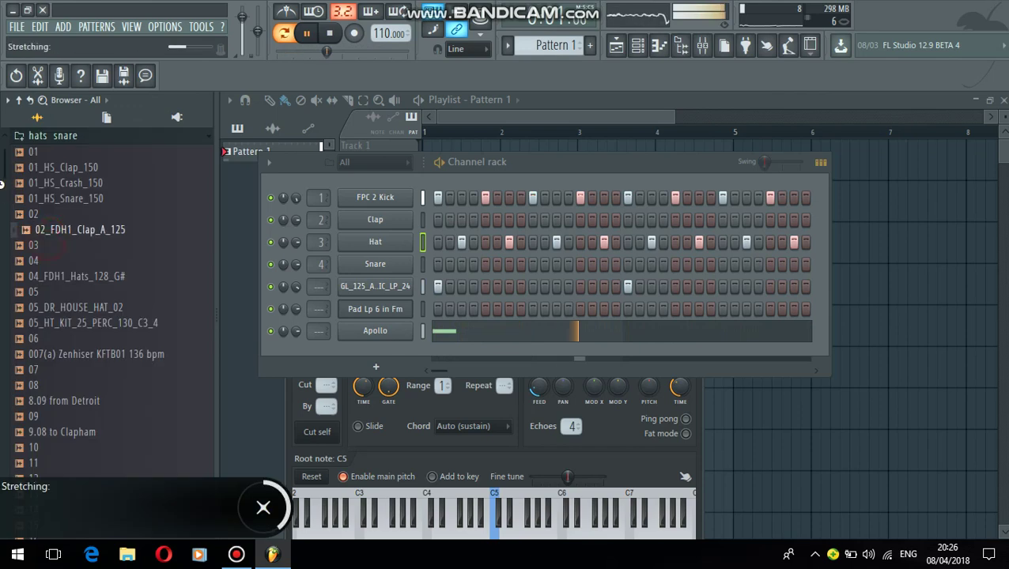
{"action": "left_click_drag", "start_coordinate": [2, 181], "coordinate": [3, 232]}
{"action": "left_click", "coordinate": [46, 244]}
{"action": "scroll", "coordinate": [46, 245], "scroll_direction": "down", "scroll_amount": 1}
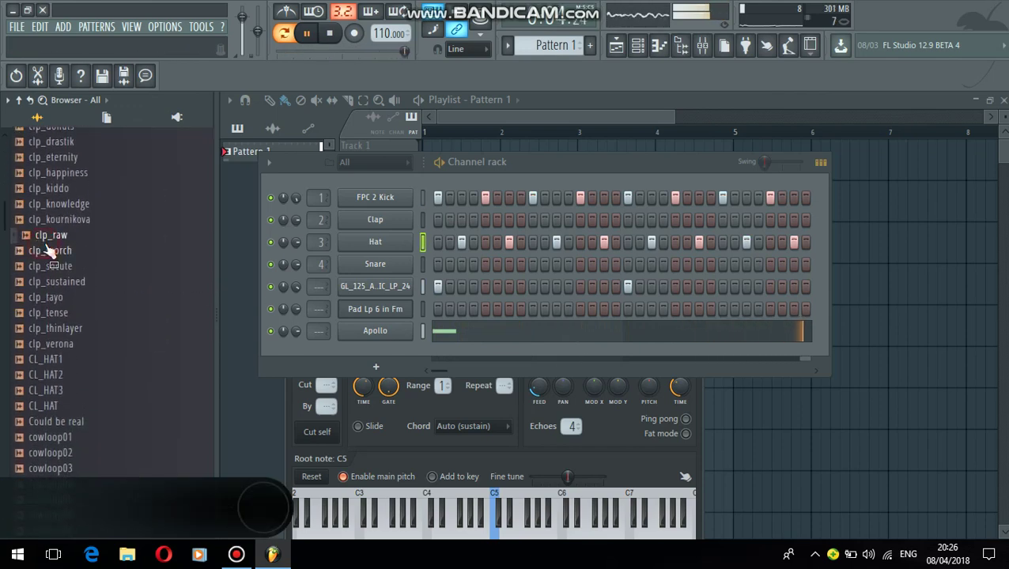
{"action": "left_click", "coordinate": [63, 173]}
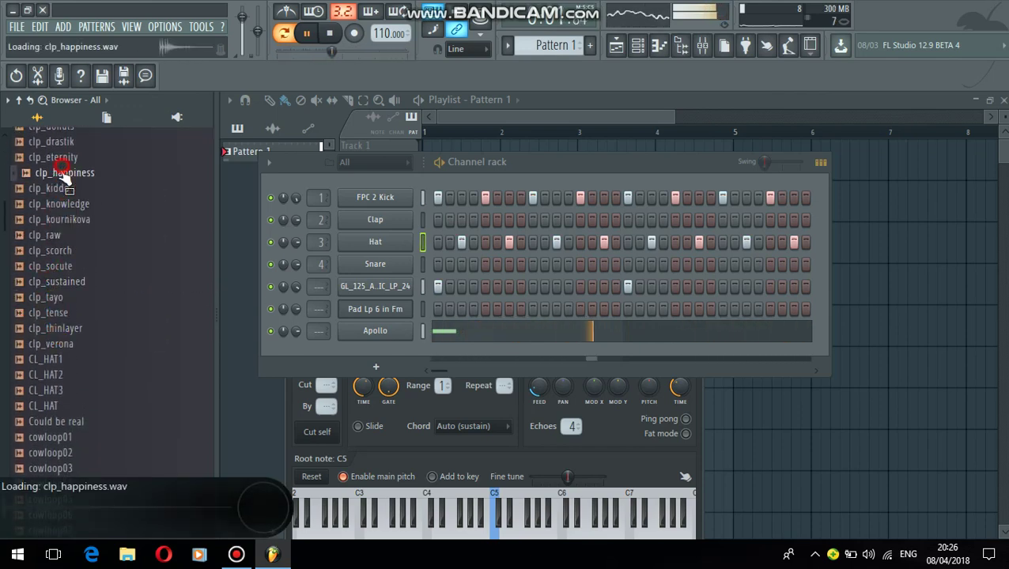
{"action": "left_click_drag", "start_coordinate": [2, 229], "coordinate": [2, 303]}
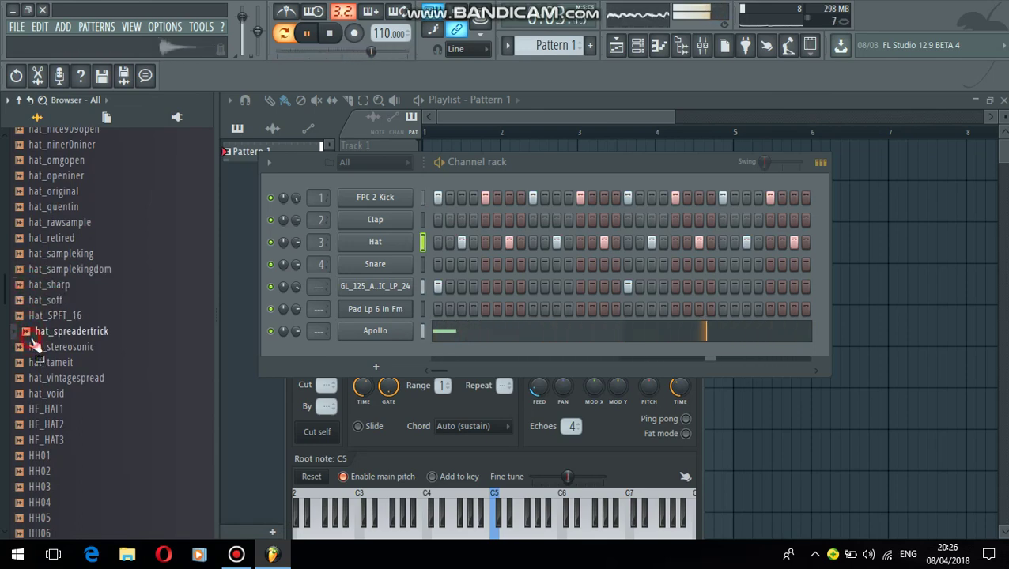
{"action": "left_click_drag", "start_coordinate": [340, 328], "coordinate": [366, 248]}
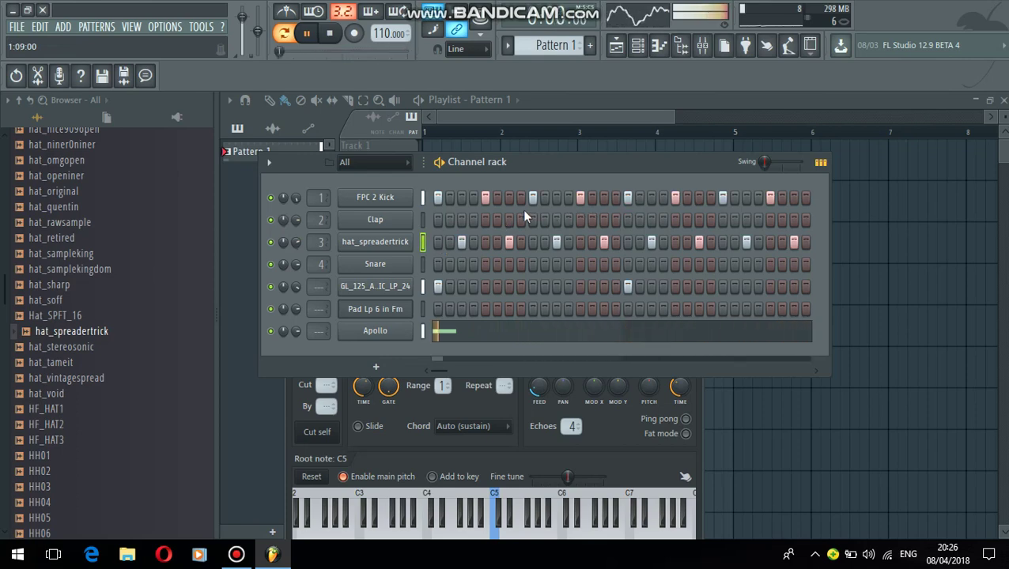
Move the FPC 2 Kick hit from step 13 to step 14 and add a hit on step 11
{"action": "left_click", "coordinate": [581, 199]}
{"action": "left_click", "coordinate": [591, 198]}
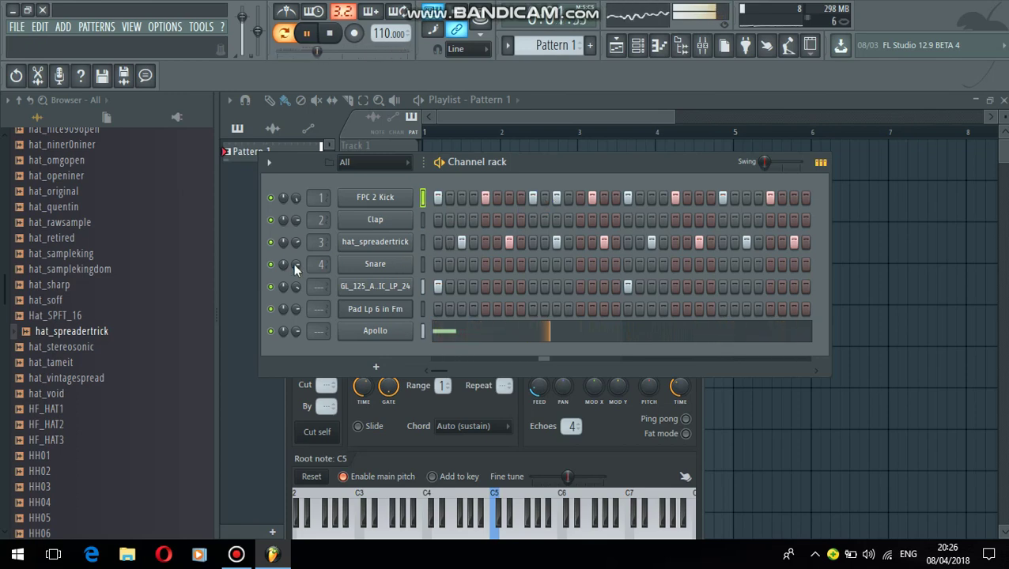
Open the bass folder and audition samples including 02 WM WDKGHTH BASS LOOP 123 E, 001 Bassline G# 128bpm and 106 Bass Saw
{"action": "left_click_drag", "start_coordinate": [3, 289], "coordinate": [3, 273]}
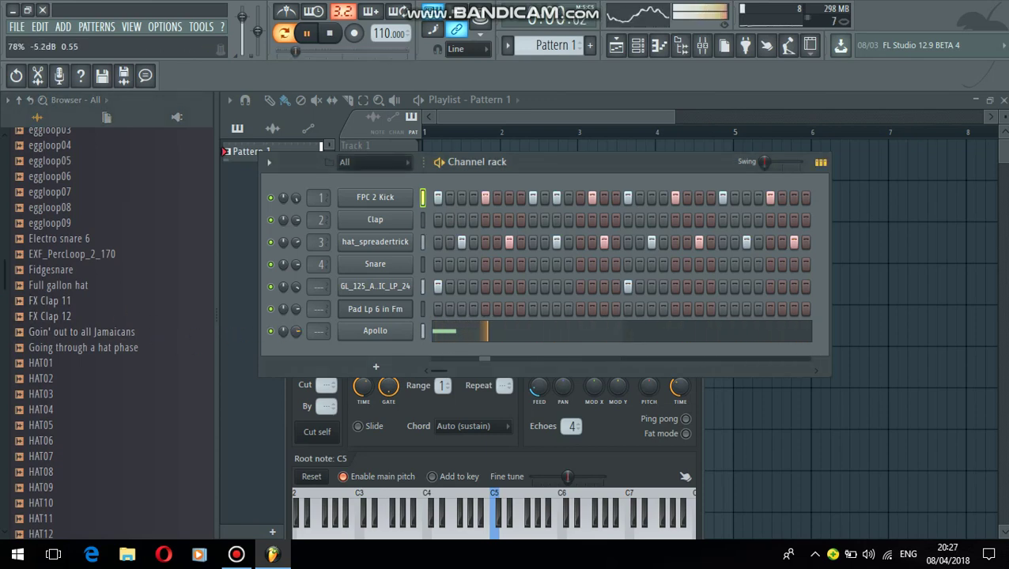
{"action": "left_click_drag", "start_coordinate": [3, 280], "coordinate": [14, 143]}
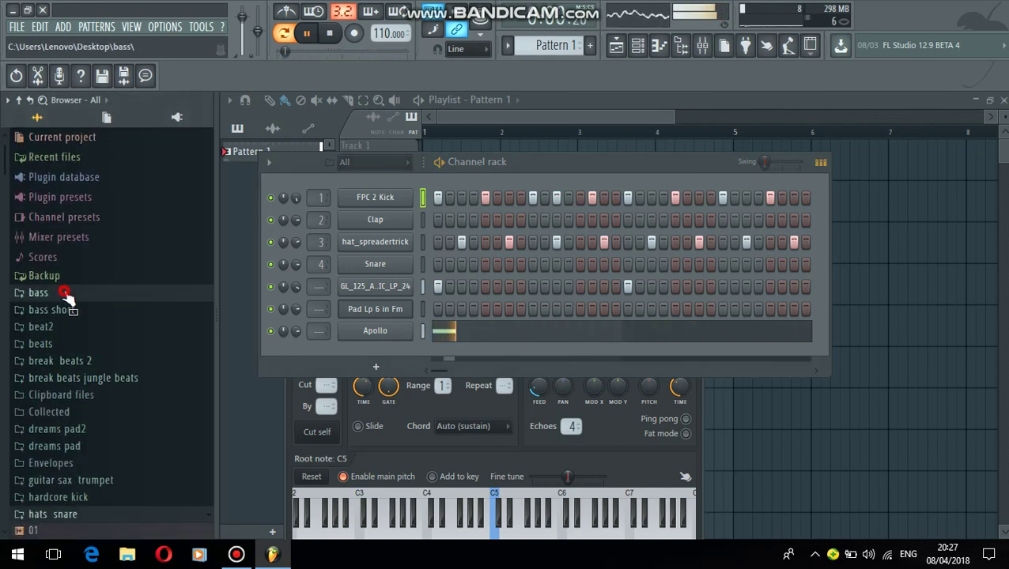
{"action": "left_click", "coordinate": [65, 293]}
{"action": "left_click", "coordinate": [66, 293]}
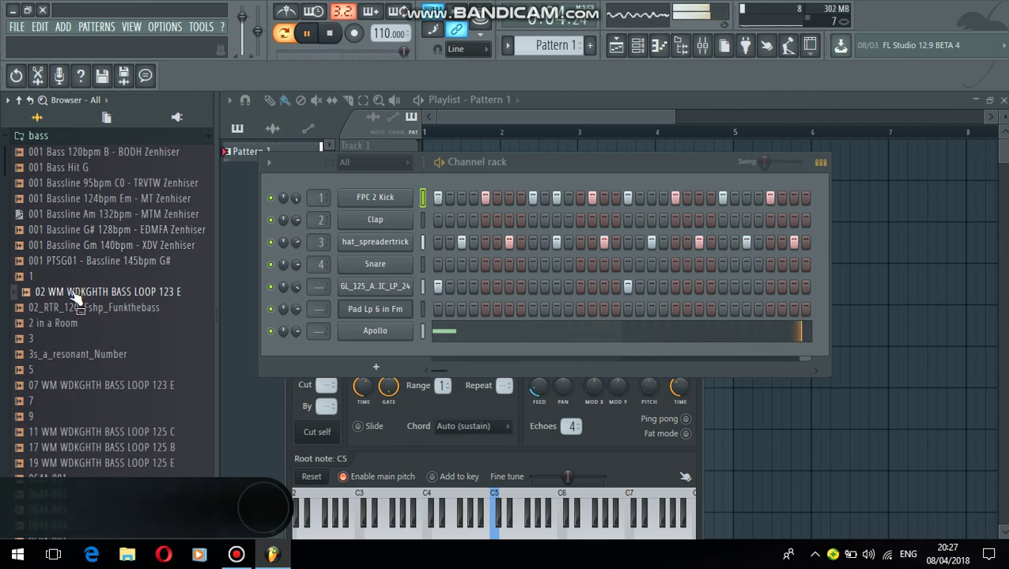
{"action": "left_click", "coordinate": [72, 231]}
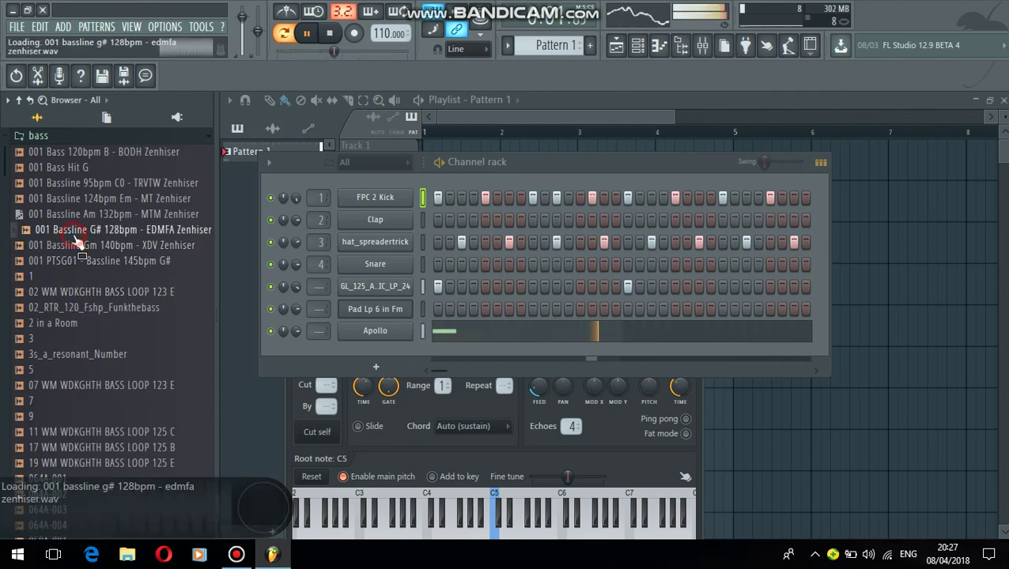
{"action": "left_click", "coordinate": [72, 246]}
{"action": "left_click_drag", "start_coordinate": [3, 173], "coordinate": [5, 197]}
{"action": "left_click", "coordinate": [36, 237]}
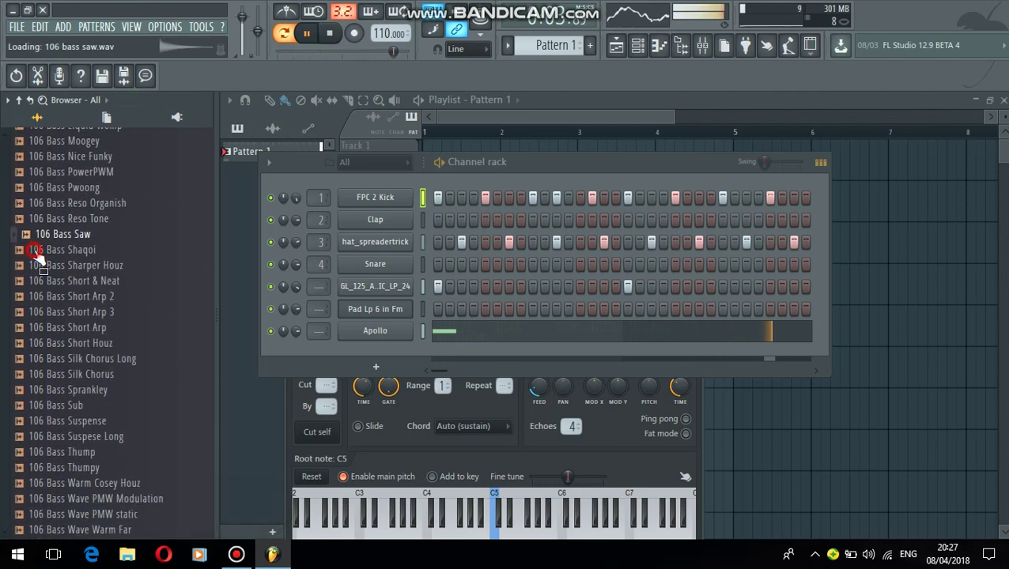
{"action": "mouse_move", "coordinate": [3, 185]}
{"action": "left_mouse_down"}
{"action": "mouse_move", "coordinate": [3, 215]}
{"action": "mouse_move", "coordinate": [19, 164]}
{"action": "left_mouse_up"}
{"action": "left_click", "coordinate": [54, 283]}
{"action": "scroll", "coordinate": [54, 285], "scroll_direction": "down", "scroll_amount": 3}
{"action": "left_click", "coordinate": [54, 286]}
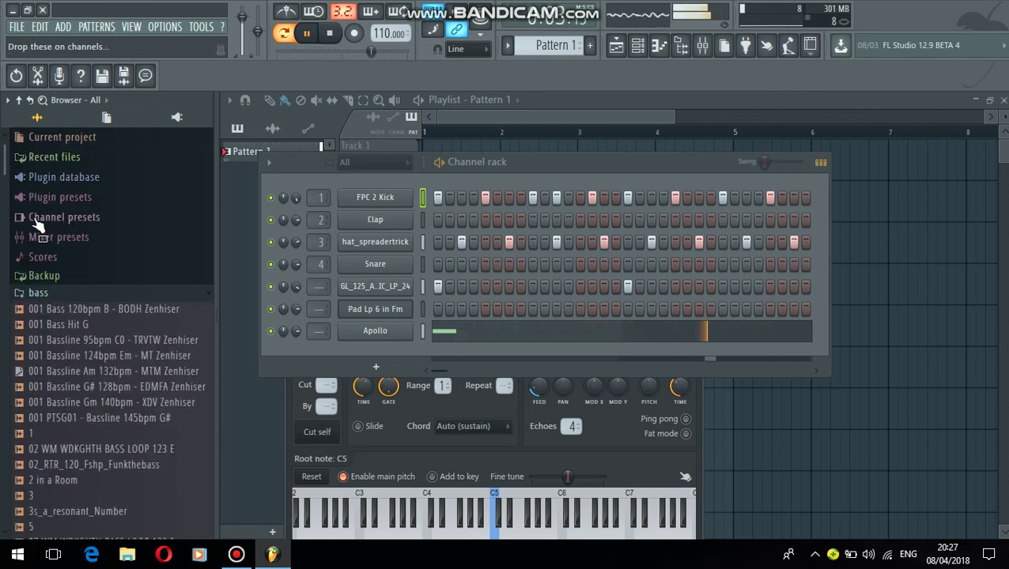
Add the Pure bass 8 preset from the 3x Osc channel presets as a new channel below Apollo
{"action": "left_click", "coordinate": [52, 219]}
{"action": "left_click", "coordinate": [52, 236]}
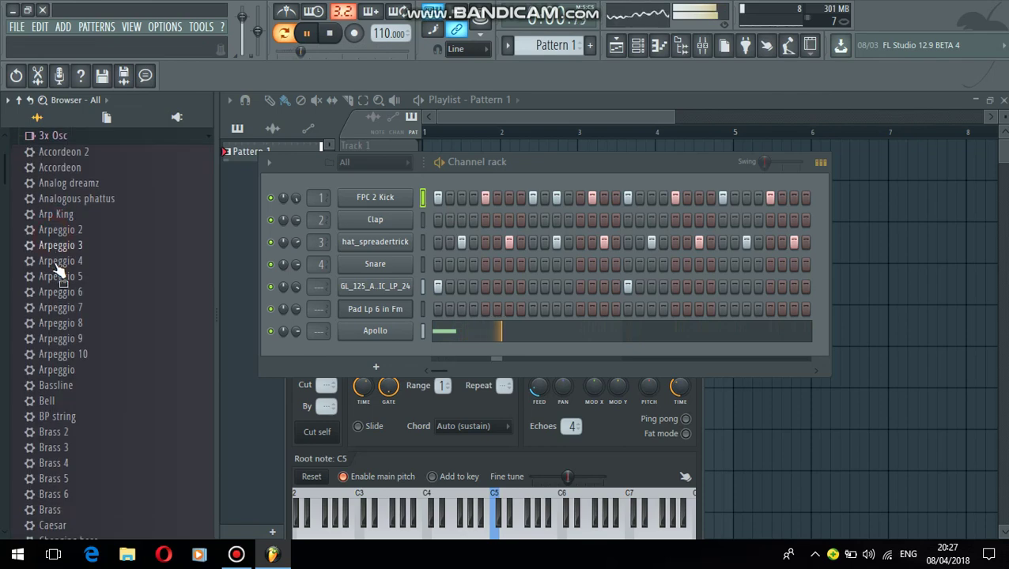
{"action": "left_click_drag", "start_coordinate": [4, 182], "coordinate": [3, 288]}
{"action": "scroll", "coordinate": [62, 293], "scroll_direction": "down", "scroll_amount": 5}
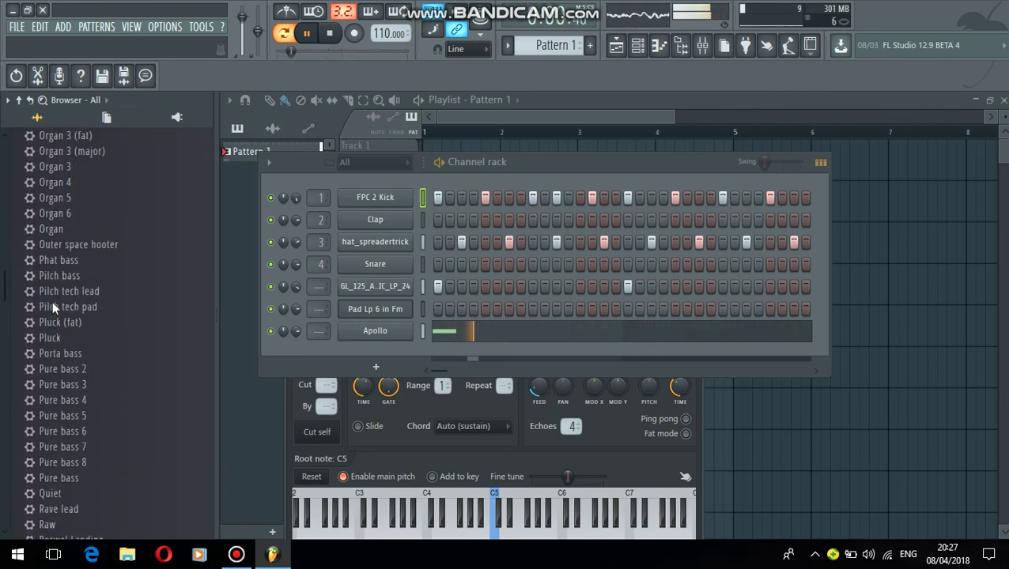
{"action": "left_click_drag", "start_coordinate": [82, 345], "coordinate": [297, 344]}
{"action": "left_click", "coordinate": [383, 355]}
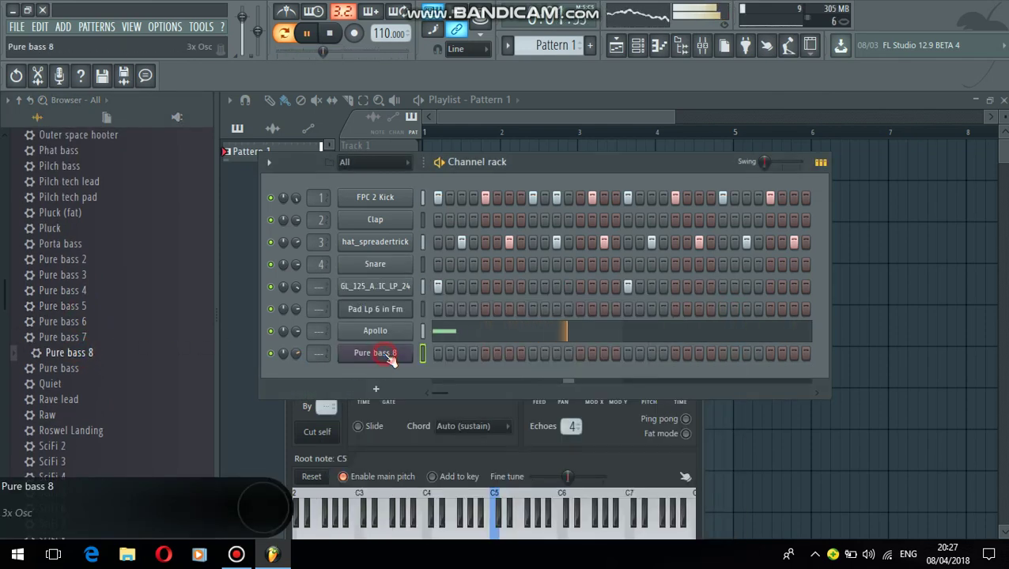
Close the Pad Lp 6 in Fm channel settings and keep a Pure bass 8 hit on step 1 only
{"action": "left_click", "coordinate": [609, 425]}
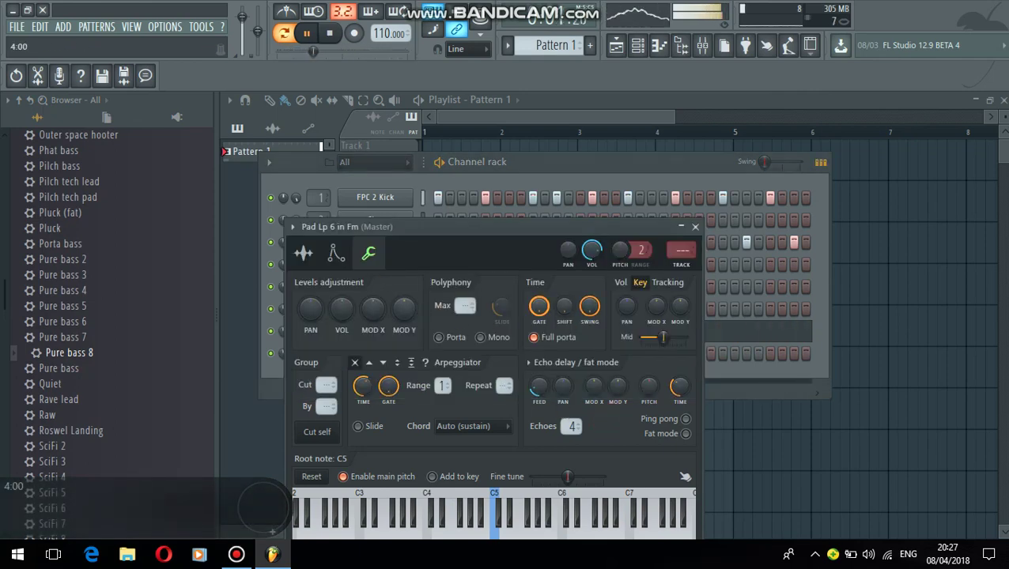
{"action": "left_click", "coordinate": [695, 227]}
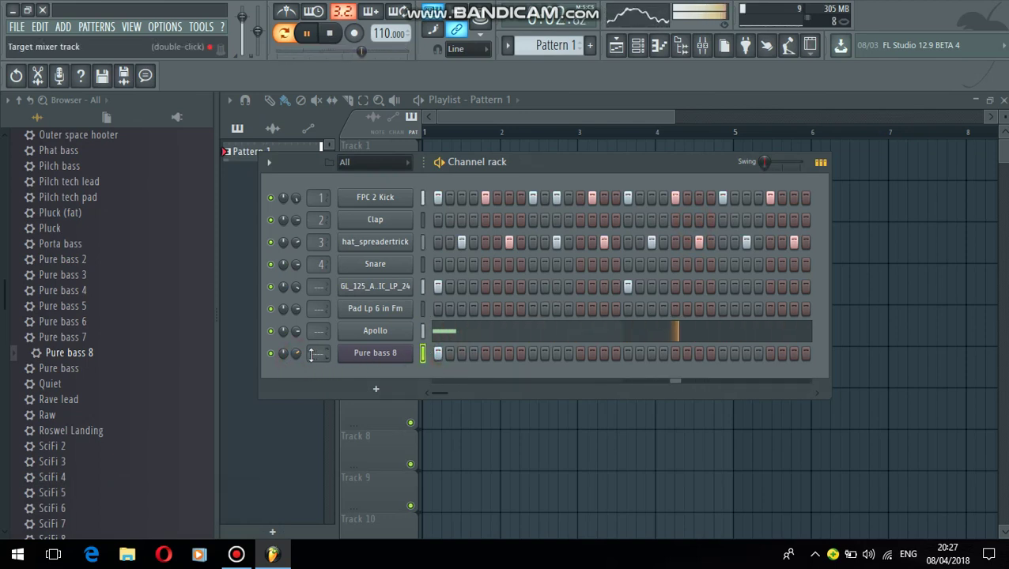
{"action": "left_click", "coordinate": [531, 356]}
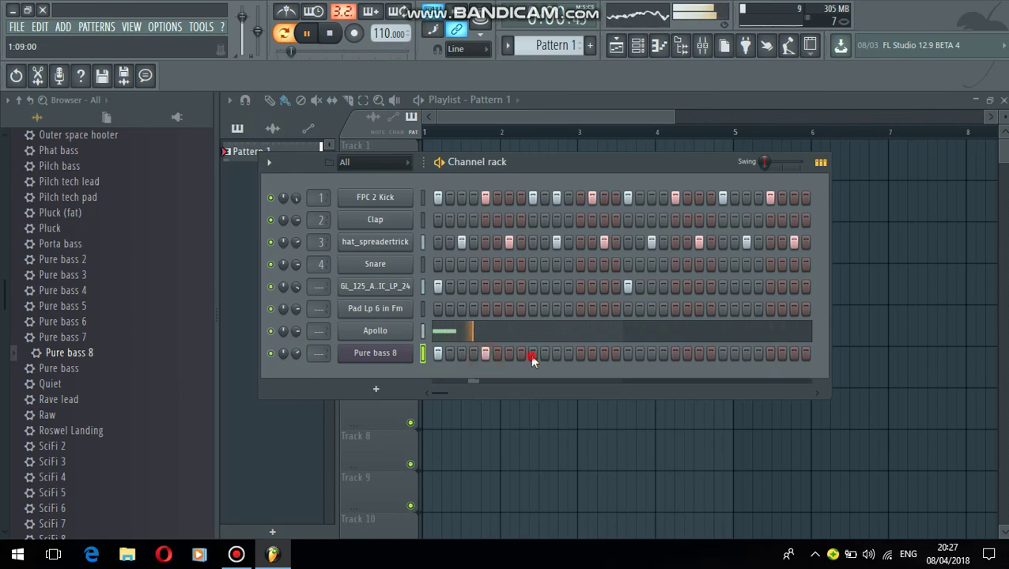
{"action": "right_click", "coordinate": [542, 355]}
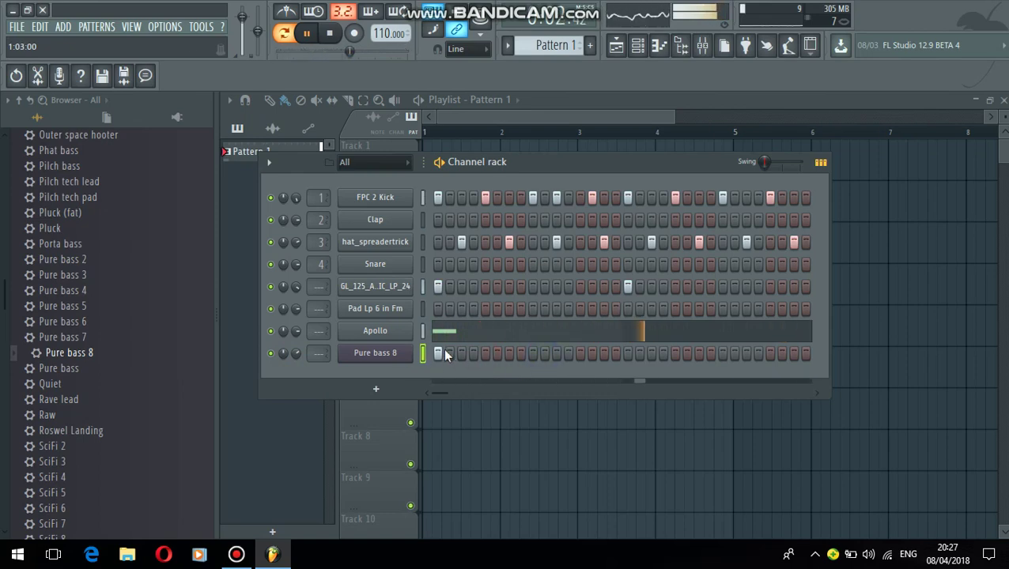
Open the Pure bass 8 piano roll and add C5 on step 7 and D#5 on step 11 of bar 1, plus C5 starting bar 2
{"action": "right_click", "coordinate": [381, 362]}
{"action": "left_click", "coordinate": [434, 355]}
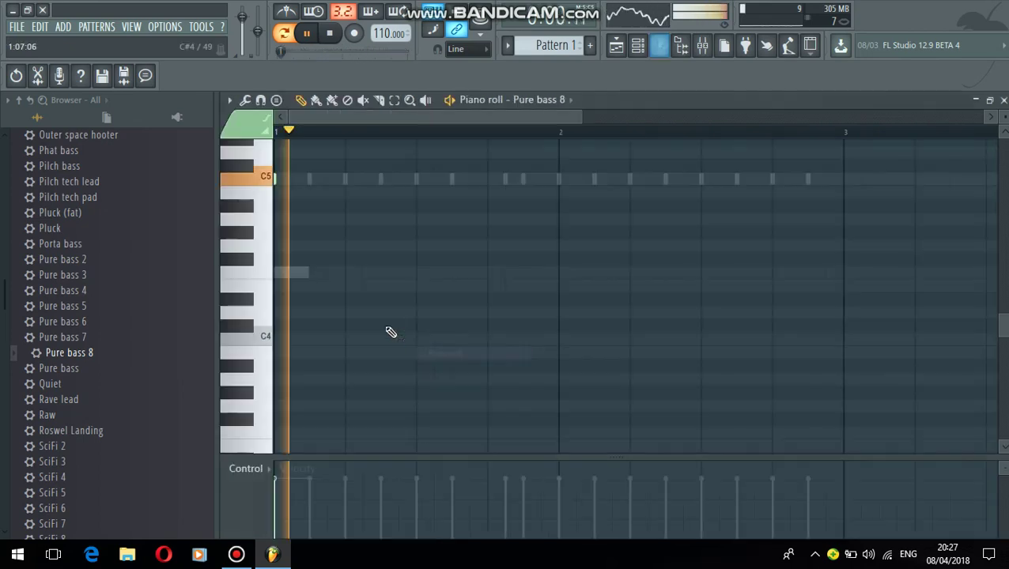
{"action": "scroll", "coordinate": [372, 261], "scroll_direction": "up", "scroll_amount": 4}
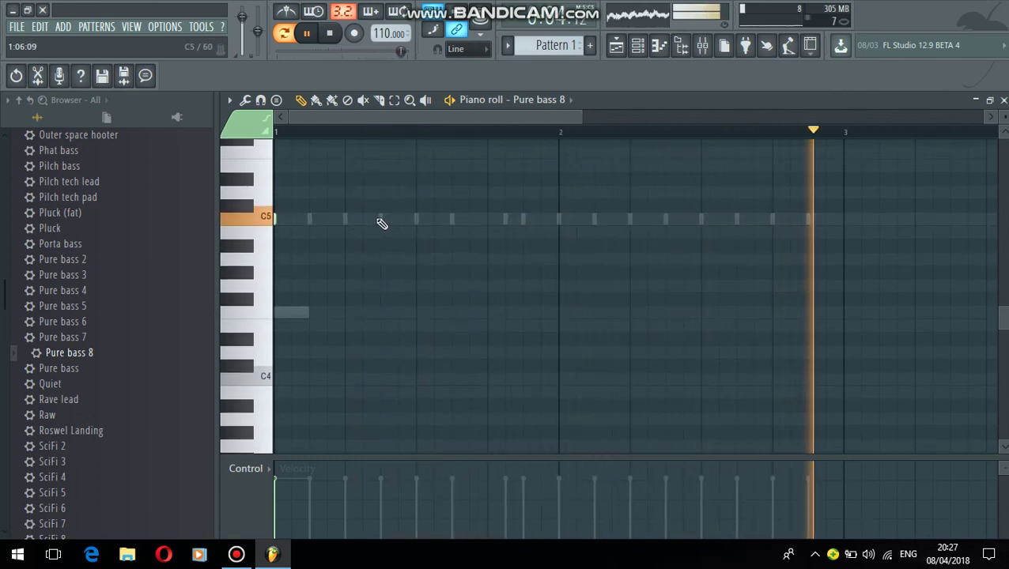
{"action": "left_click", "coordinate": [381, 218]}
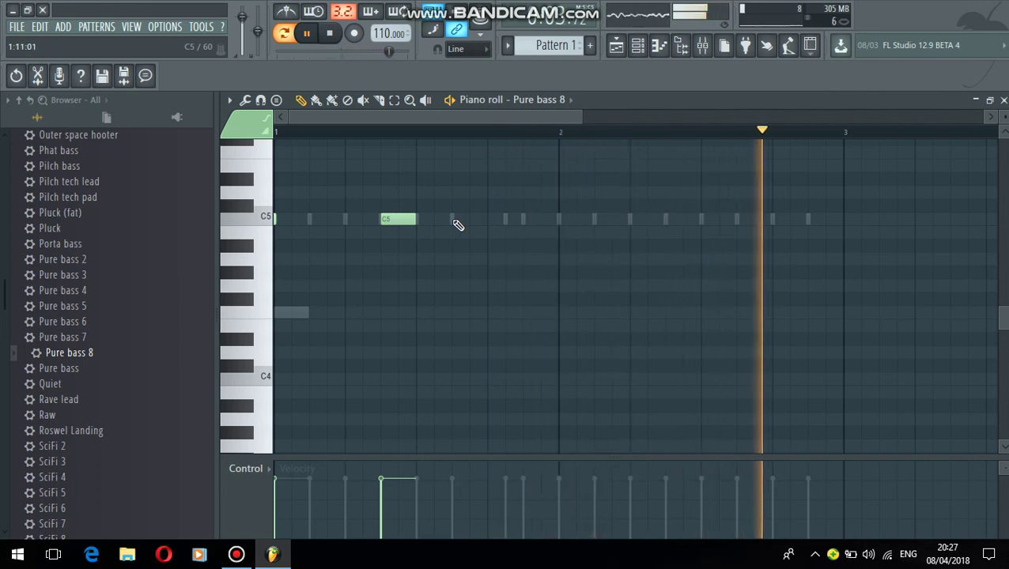
{"action": "left_click", "coordinate": [453, 181]}
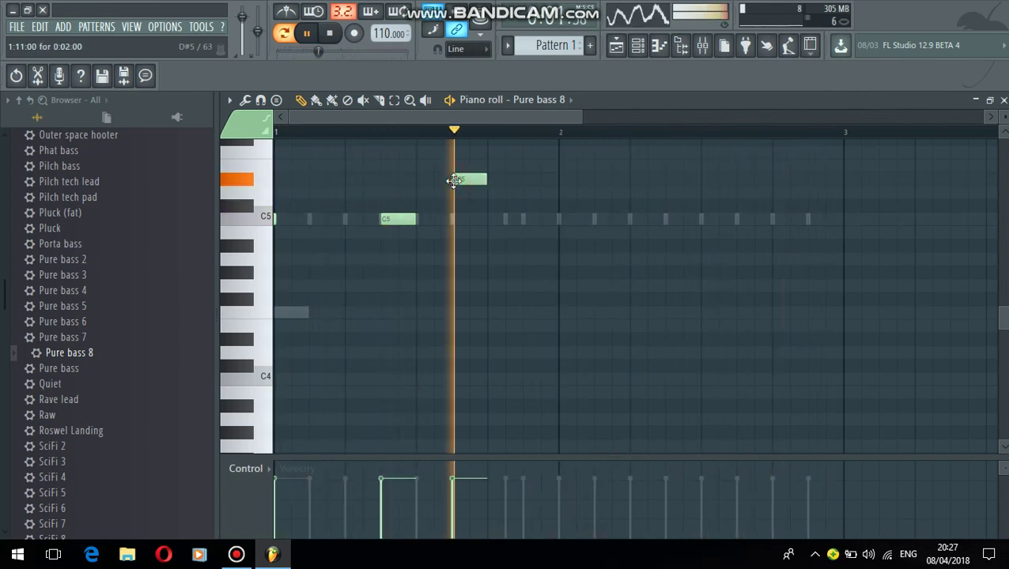
{"action": "left_click", "coordinate": [563, 219]}
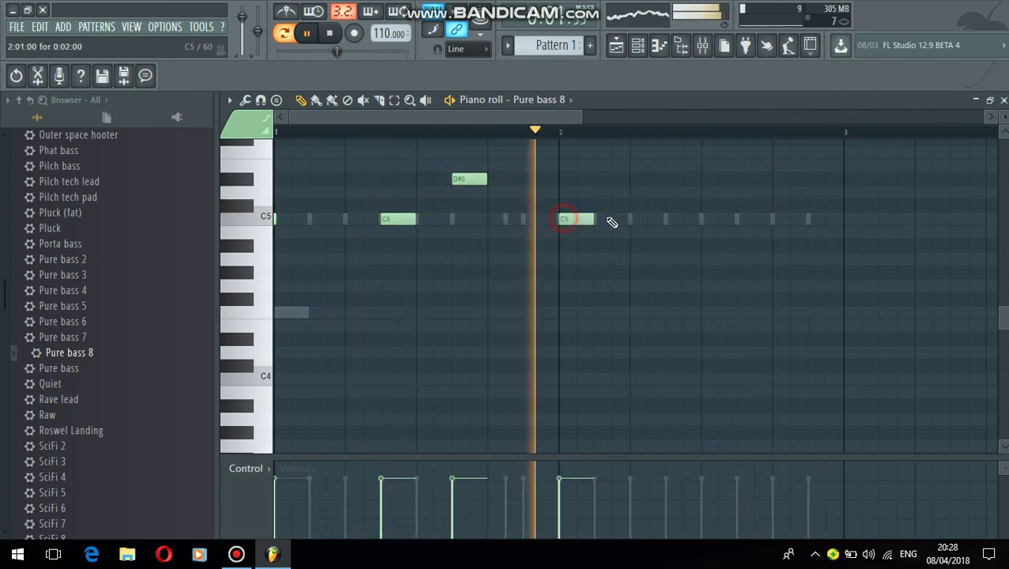
Try C5 notes in the middle of bar 2 and keep one on step 7
{"action": "left_click", "coordinate": [652, 219]}
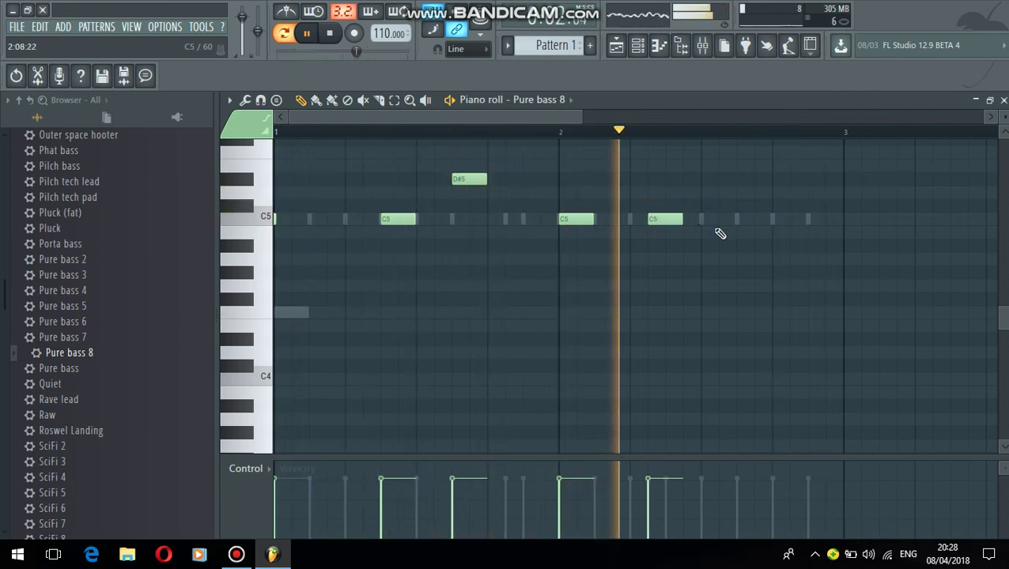
{"action": "left_click", "coordinate": [742, 219]}
{"action": "right_click", "coordinate": [663, 214]}
{"action": "right_click", "coordinate": [750, 218]}
{"action": "left_click", "coordinate": [668, 218]}
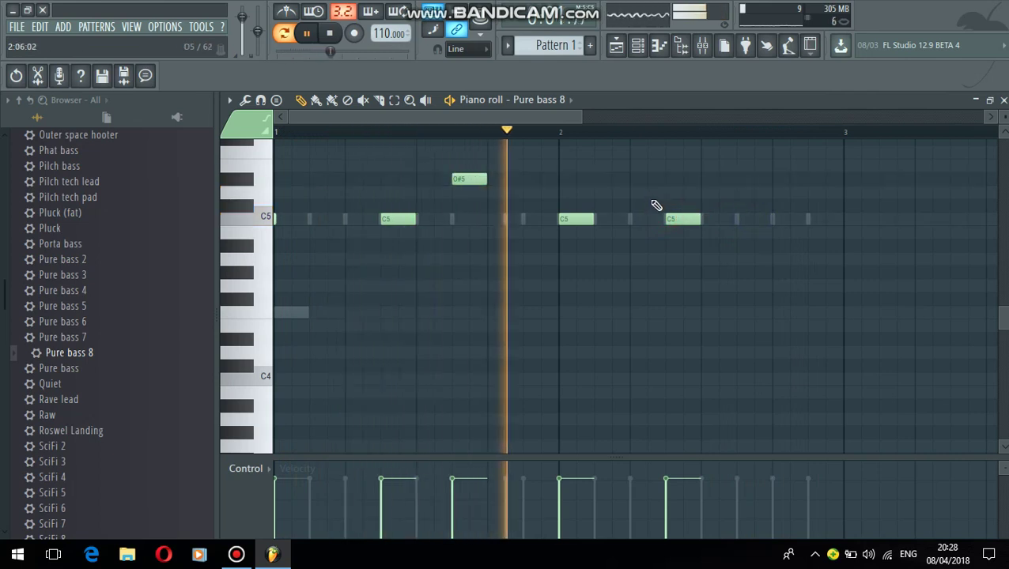
Audition C5, G#4 and A4 on step 11 of bar 2 and keep a G4 note there
{"action": "left_click", "coordinate": [742, 220]}
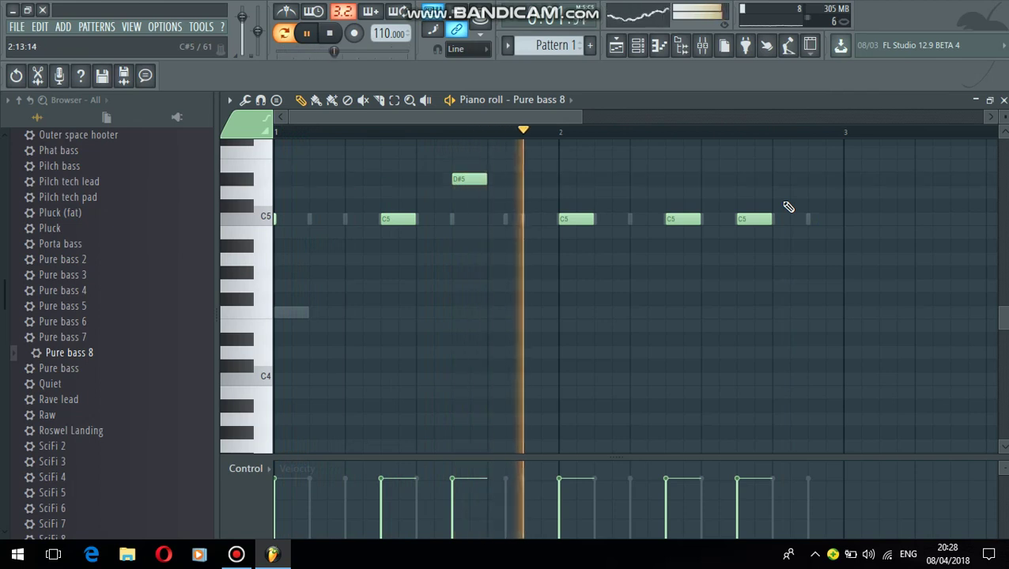
{"action": "left_click", "coordinate": [743, 272]}
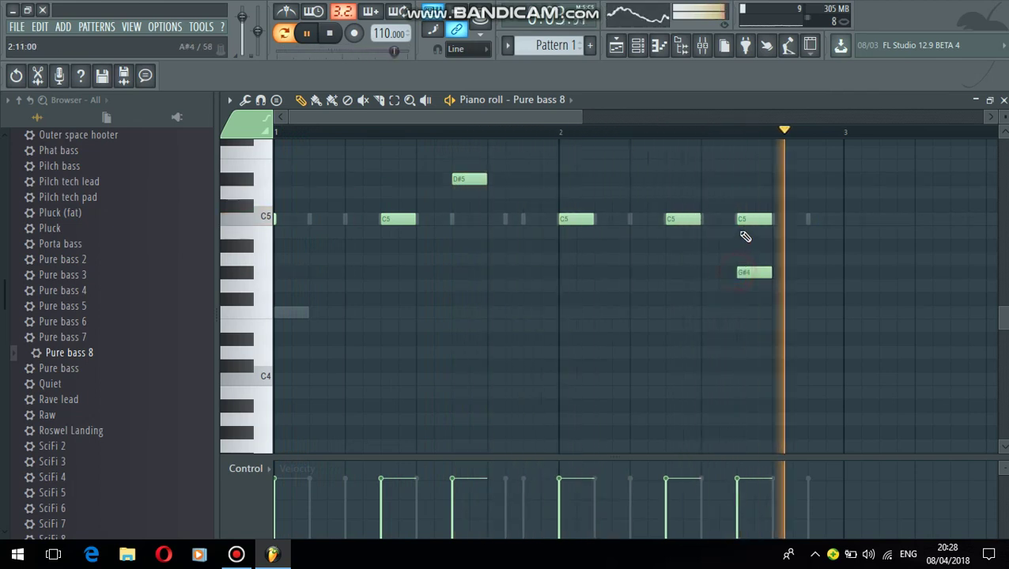
{"action": "right_click", "coordinate": [744, 222]}
{"action": "right_click", "coordinate": [753, 270]}
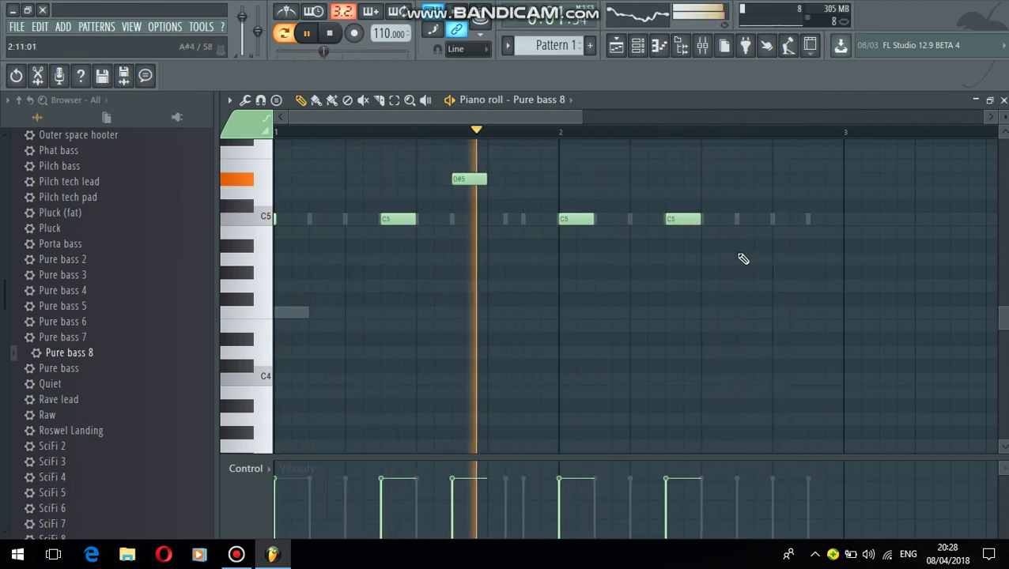
{"action": "left_click", "coordinate": [740, 258]}
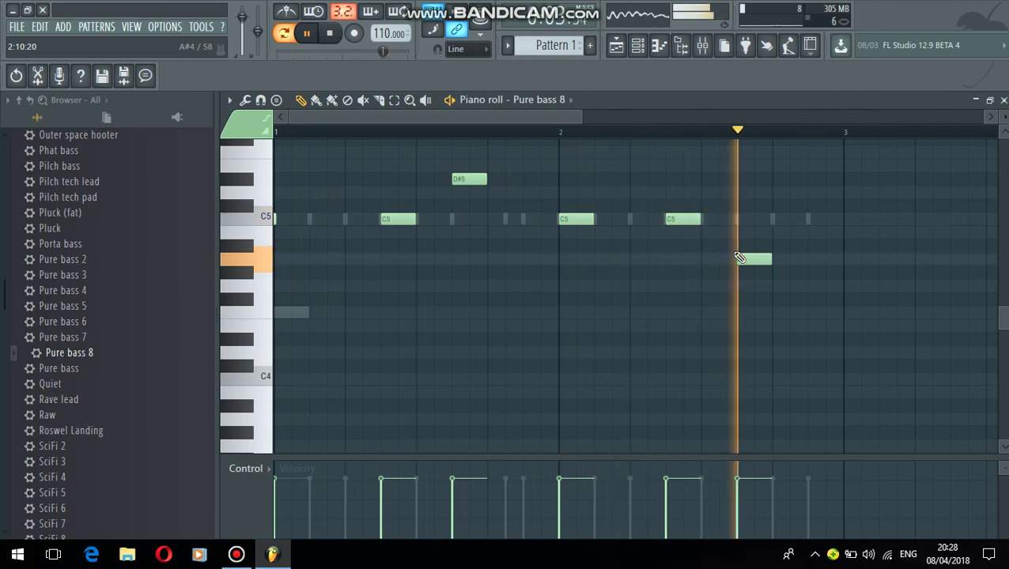
{"action": "right_click", "coordinate": [744, 261]}
{"action": "left_click", "coordinate": [738, 284]}
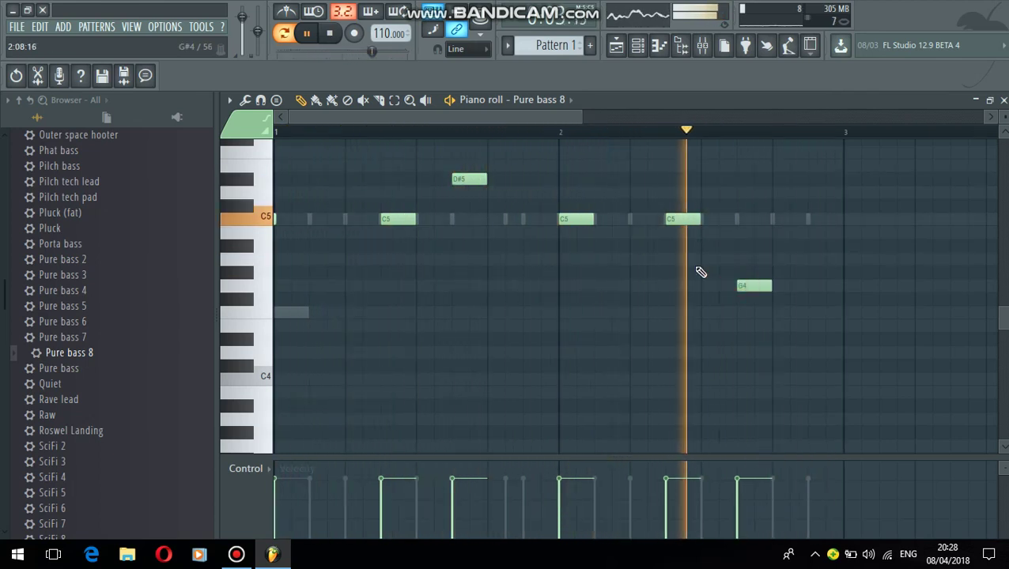
Add a note on step 14 of bar 2, trying D#5 and settling on C#5
{"action": "left_click", "coordinate": [793, 179]}
{"action": "mouse_move", "coordinate": [795, 179]}
{"action": "left_mouse_down"}
{"action": "mouse_move", "coordinate": [799, 202]}
{"action": "mouse_move", "coordinate": [791, 205]}
{"action": "left_mouse_up"}
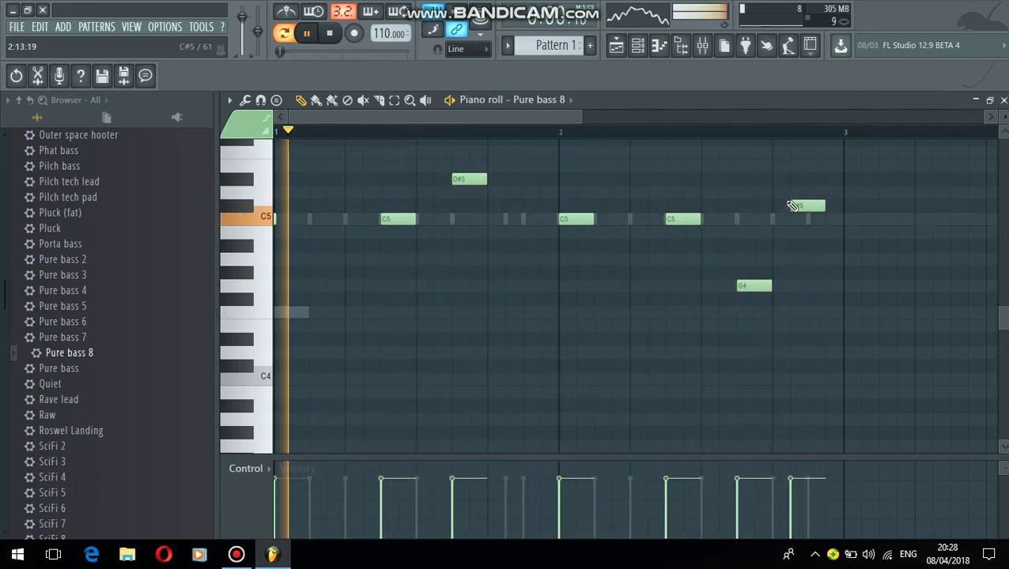
{"action": "right_click", "coordinate": [803, 208]}
{"action": "left_click", "coordinate": [795, 206]}
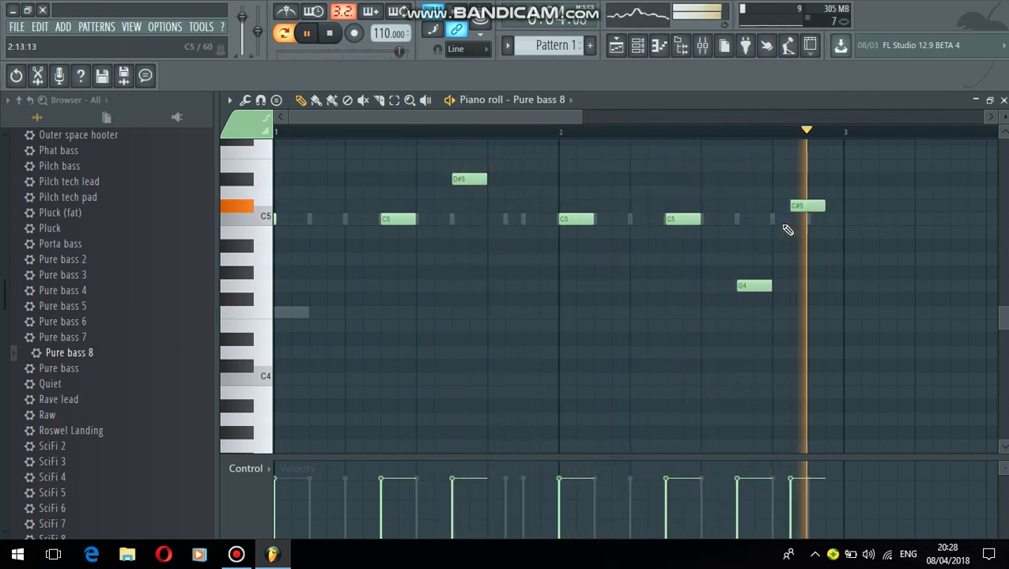
Try a G4 note on step 5 of bar 2, remove it, and close the Pure bass 8 piano roll
{"action": "left_click", "coordinate": [820, 208]}
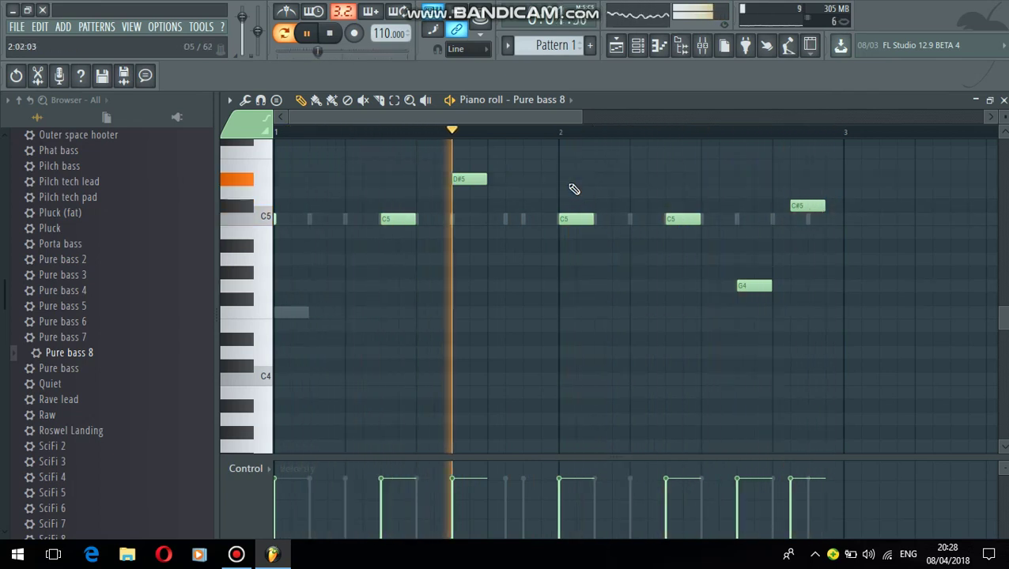
{"action": "left_click", "coordinate": [629, 287]}
{"action": "right_click", "coordinate": [639, 288]}
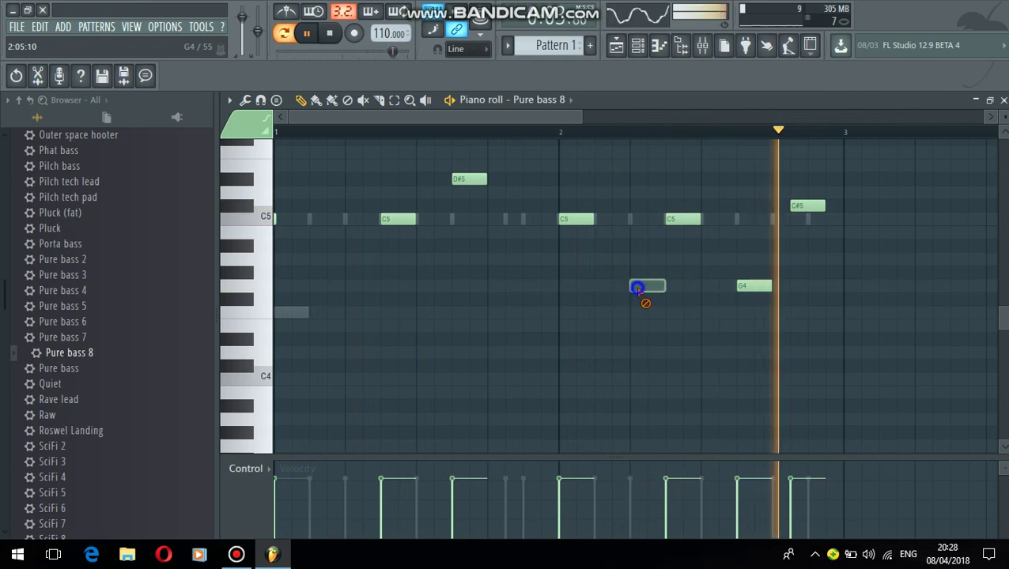
{"action": "left_click", "coordinate": [1004, 100]}
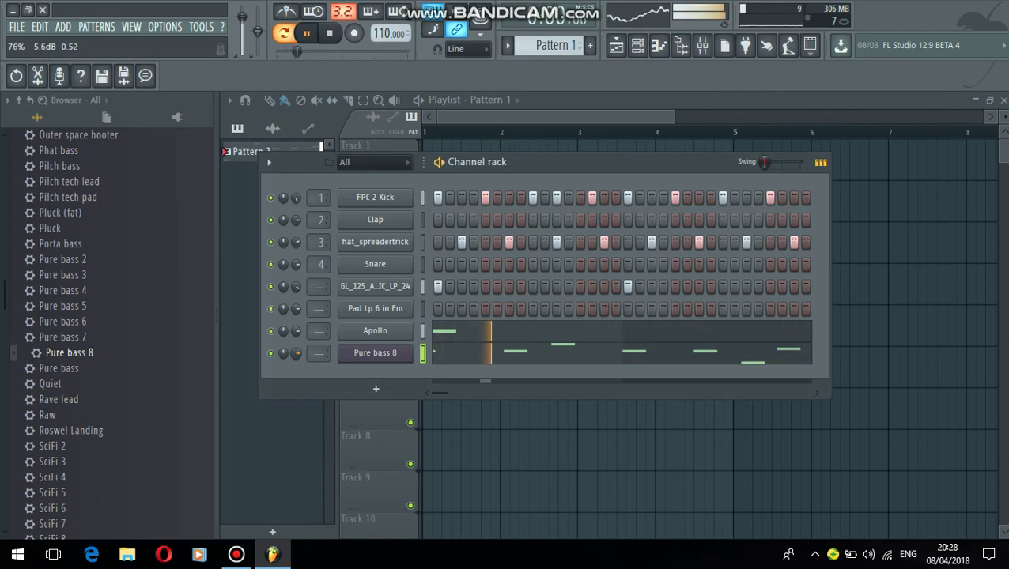
Stop playback and open the beats sample folder in the browser in place of the expanded channel presets
{"action": "key", "text": "space"}
{"action": "left_click_drag", "start_coordinate": [2, 311], "coordinate": [37, 160]}
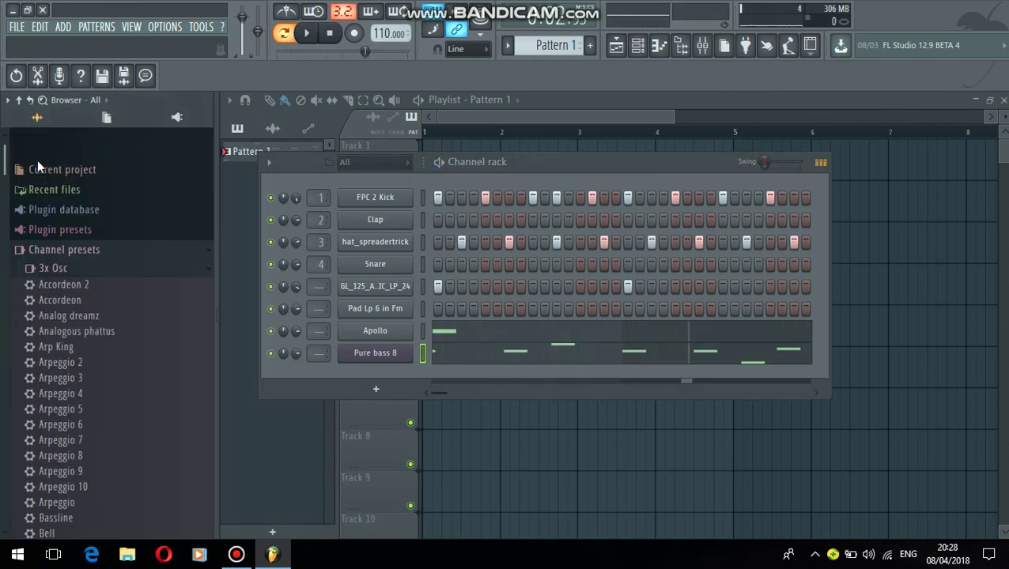
{"action": "left_click", "coordinate": [62, 217]}
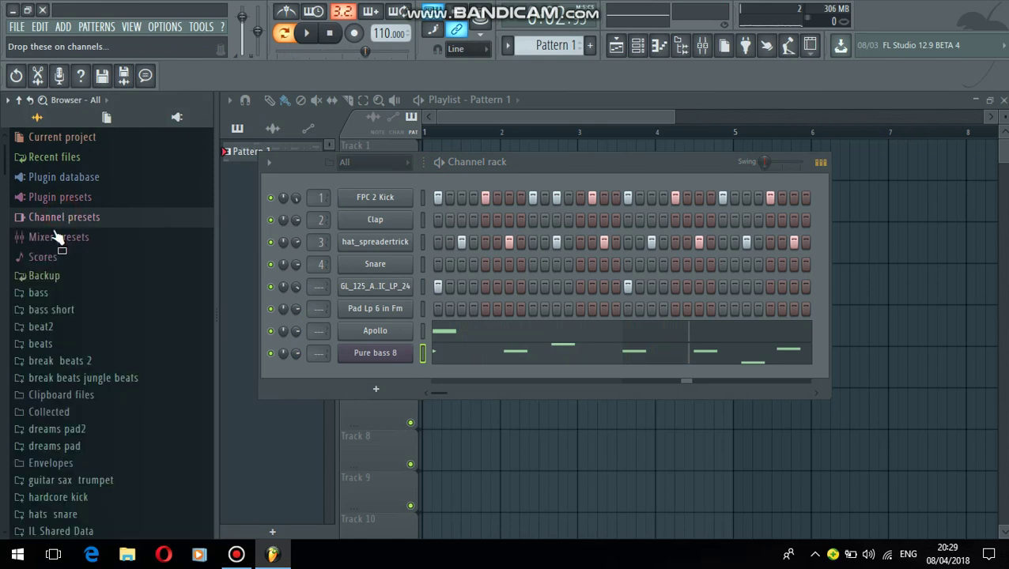
{"action": "scroll", "coordinate": [27, 332], "scroll_direction": "down", "scroll_amount": 2}
{"action": "left_click_drag", "start_coordinate": [2, 197], "coordinate": [2, 277]}
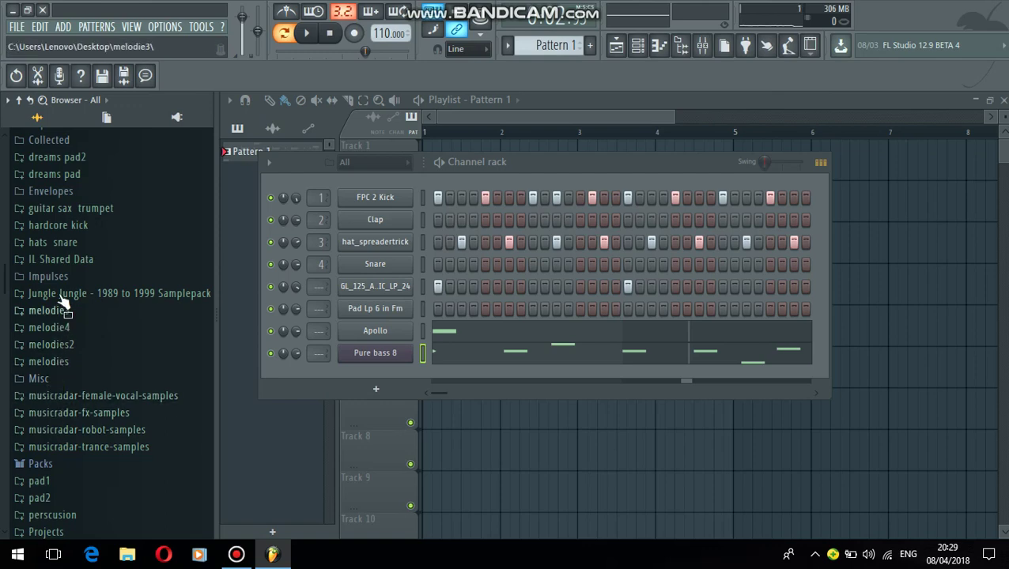
{"action": "scroll", "coordinate": [50, 201], "scroll_direction": "up", "scroll_amount": 3}
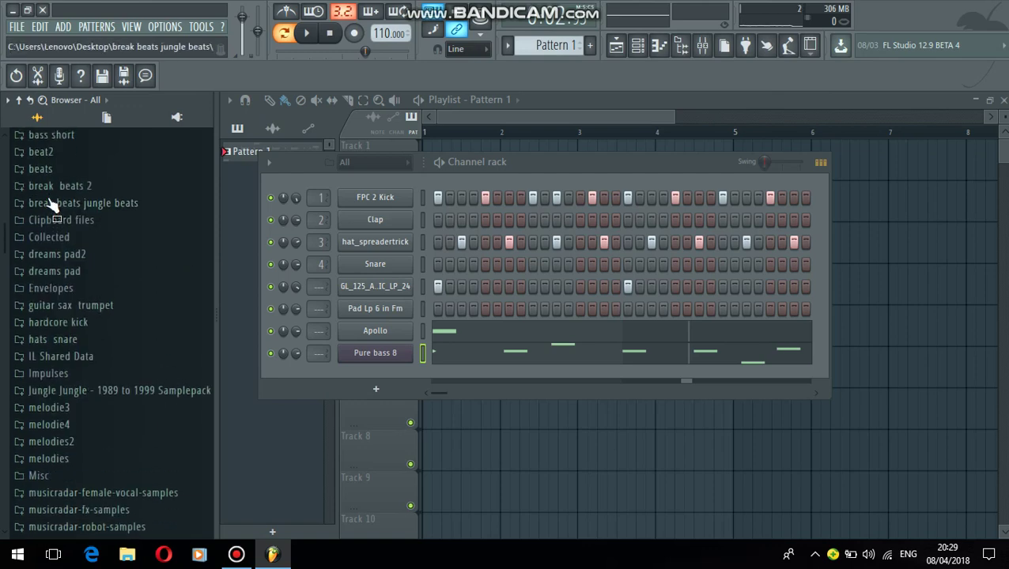
{"action": "left_click", "coordinate": [49, 168]}
Audition the numbered drum loops in the beats folder, from 15 through the 16(110BPM) variants to 16b(145_BPM)
{"action": "left_click", "coordinate": [53, 189]}
{"action": "left_click_drag", "start_coordinate": [3, 168], "coordinate": [1, 218]}
{"action": "left_click", "coordinate": [50, 234]}
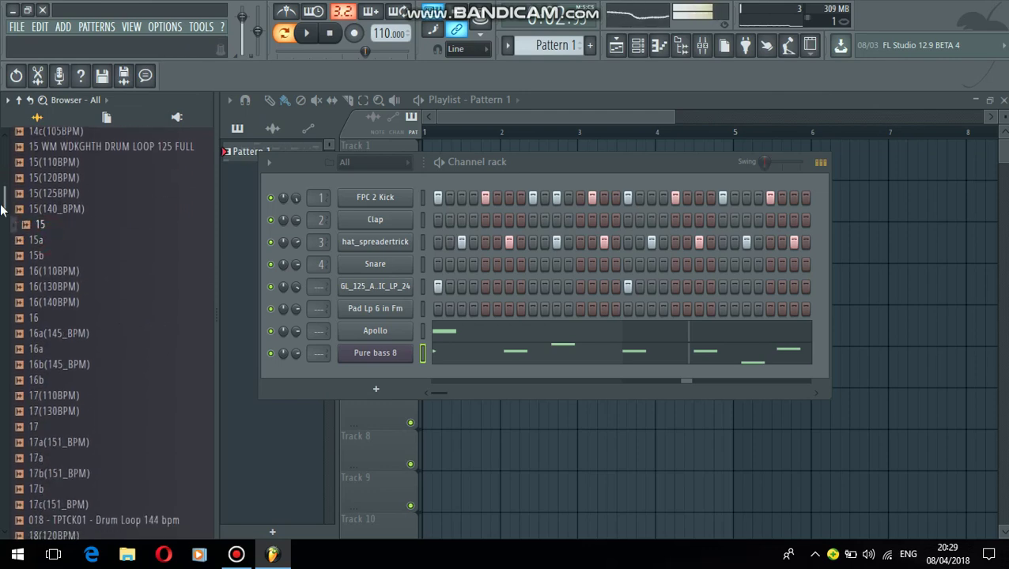
{"action": "left_click", "coordinate": [3, 209]}
{"action": "left_click", "coordinate": [48, 240]}
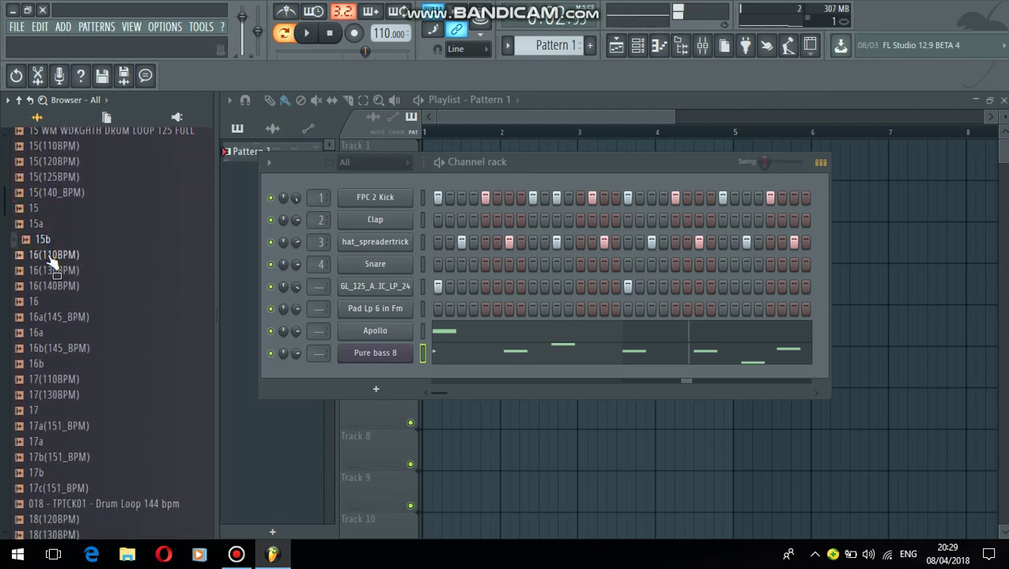
{"action": "left_click", "coordinate": [49, 256]}
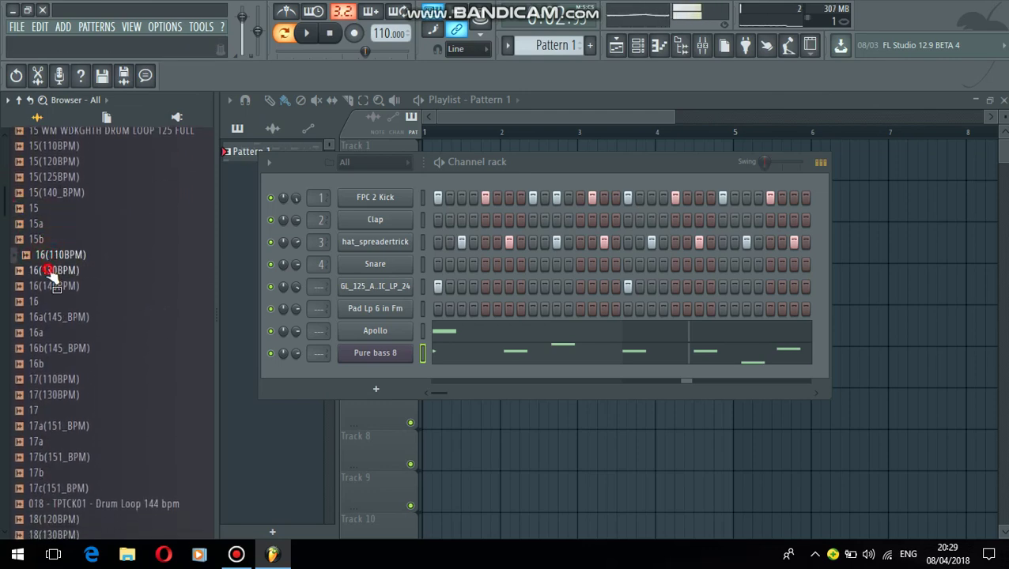
{"action": "left_click", "coordinate": [48, 270]}
{"action": "left_click", "coordinate": [49, 289]}
{"action": "left_click", "coordinate": [46, 304]}
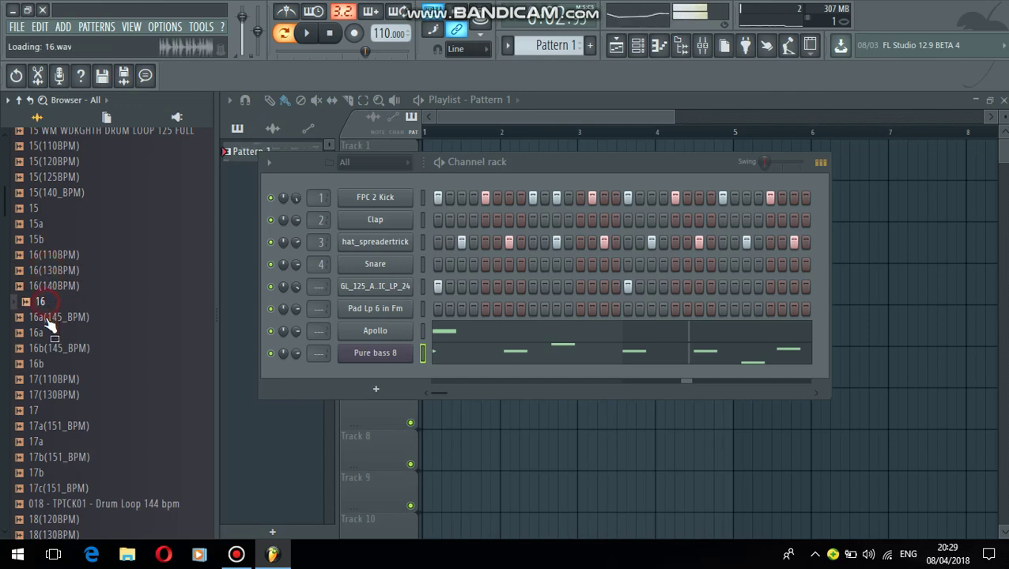
{"action": "left_click", "coordinate": [46, 318]}
{"action": "left_click", "coordinate": [46, 349]}
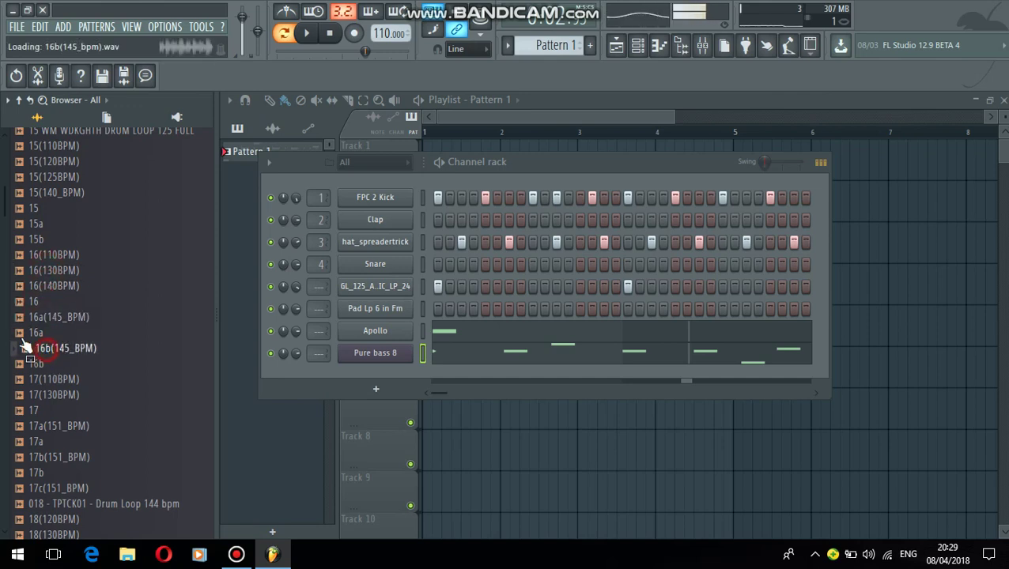
Audition the 120 and 123 BPM drum loops, including 120_Drum_14b_SP, 120_Drums_02_SP and 123_002
{"action": "scroll", "coordinate": [2, 222], "scroll_direction": "down", "scroll_amount": 3}
{"action": "left_click", "coordinate": [41, 293]}
{"action": "left_click_drag", "start_coordinate": [2, 220], "coordinate": [3, 270]}
{"action": "left_click", "coordinate": [36, 239]}
{"action": "left_click", "coordinate": [50, 226]}
{"action": "left_click", "coordinate": [49, 258]}
{"action": "left_click", "coordinate": [61, 270]}
{"action": "left_click", "coordinate": [58, 237]}
{"action": "left_click", "coordinate": [68, 223]}
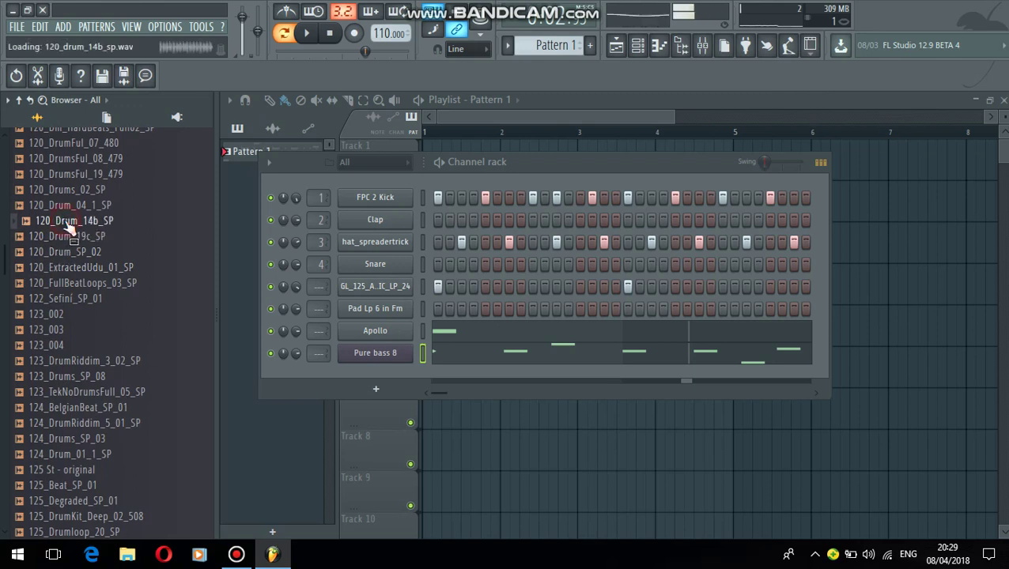
{"action": "left_click", "coordinate": [75, 190]}
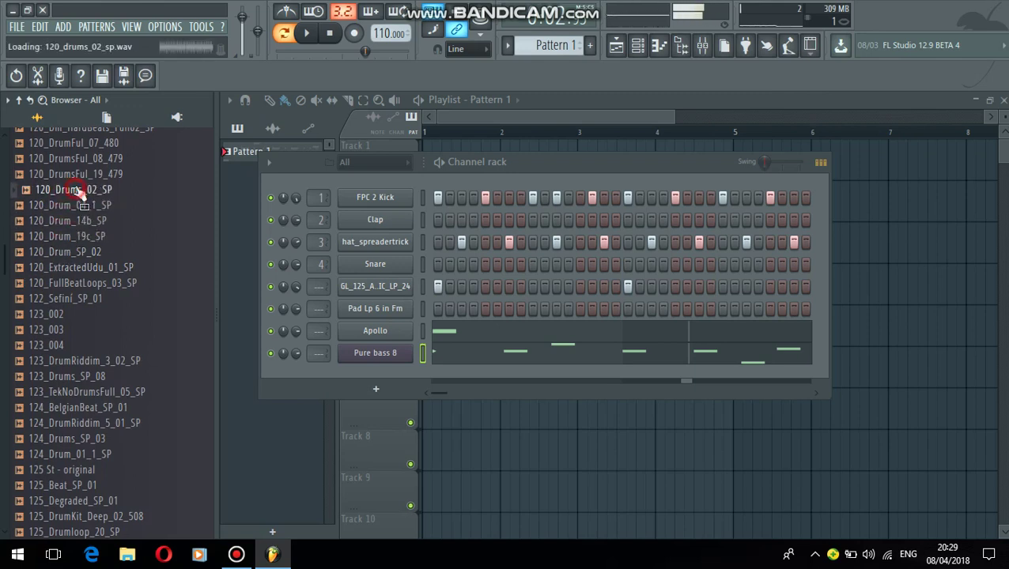
{"action": "left_click", "coordinate": [77, 164]}
{"action": "left_click", "coordinate": [75, 317]}
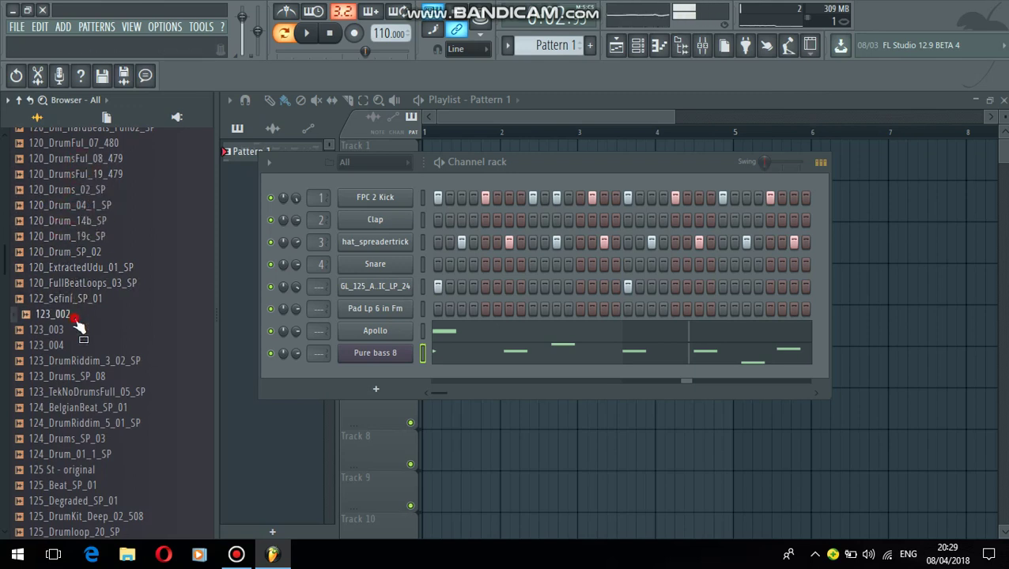
{"action": "left_click", "coordinate": [101, 377]}
Audition the 125 and 126 BPM drum loops, including 125_F_Rain_SP_02, 125_FullBeat_08_SP and 125_SoulWHouseDrums_SP
{"action": "scroll", "coordinate": [3, 271], "scroll_direction": "down", "scroll_amount": 5}
{"action": "scroll", "coordinate": [2, 270], "scroll_direction": "down", "scroll_amount": 3}
{"action": "left_click", "coordinate": [34, 250]}
{"action": "left_click", "coordinate": [49, 233]}
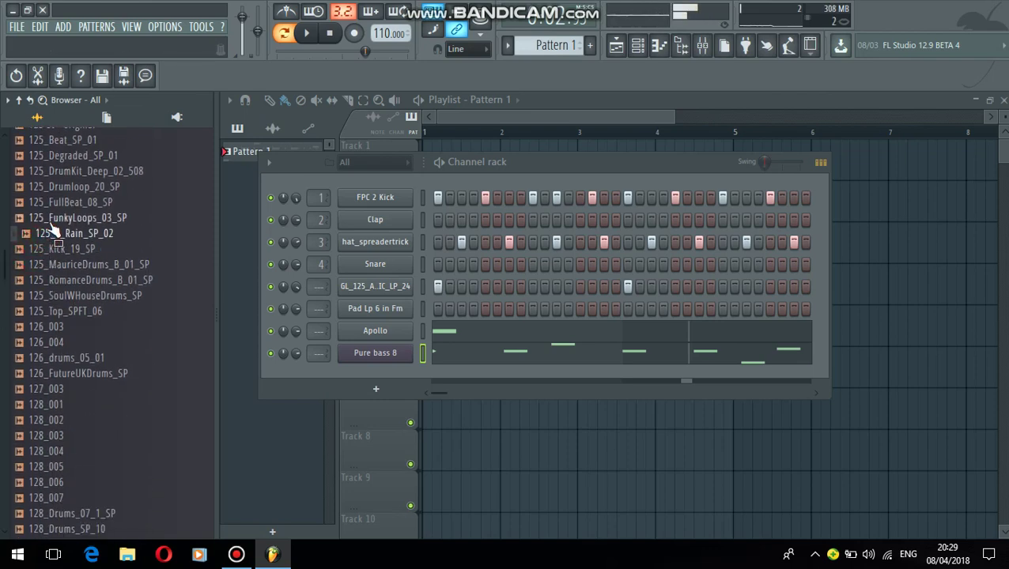
{"action": "left_click", "coordinate": [67, 203]}
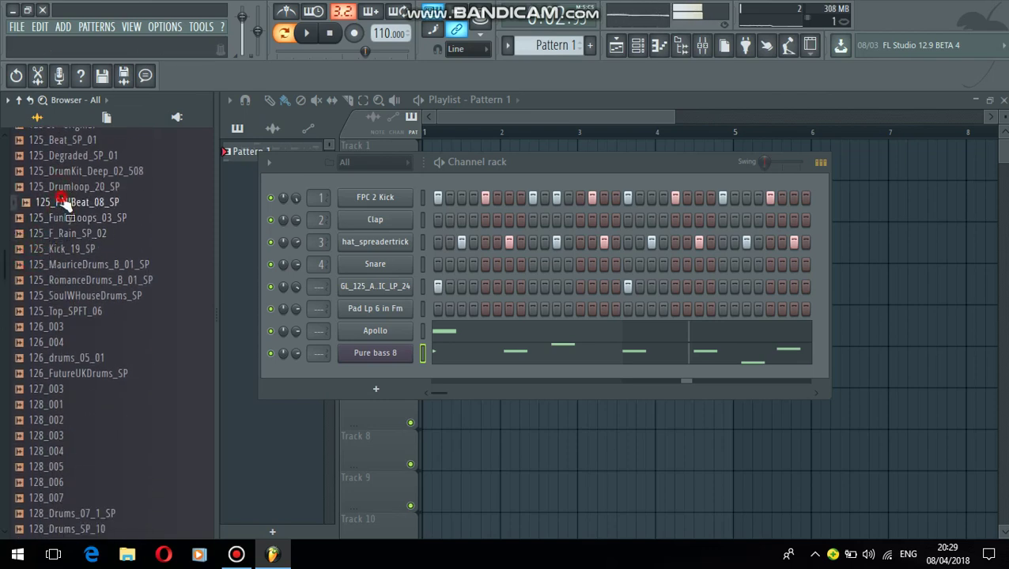
{"action": "left_click", "coordinate": [71, 156]}
{"action": "left_click", "coordinate": [60, 295]}
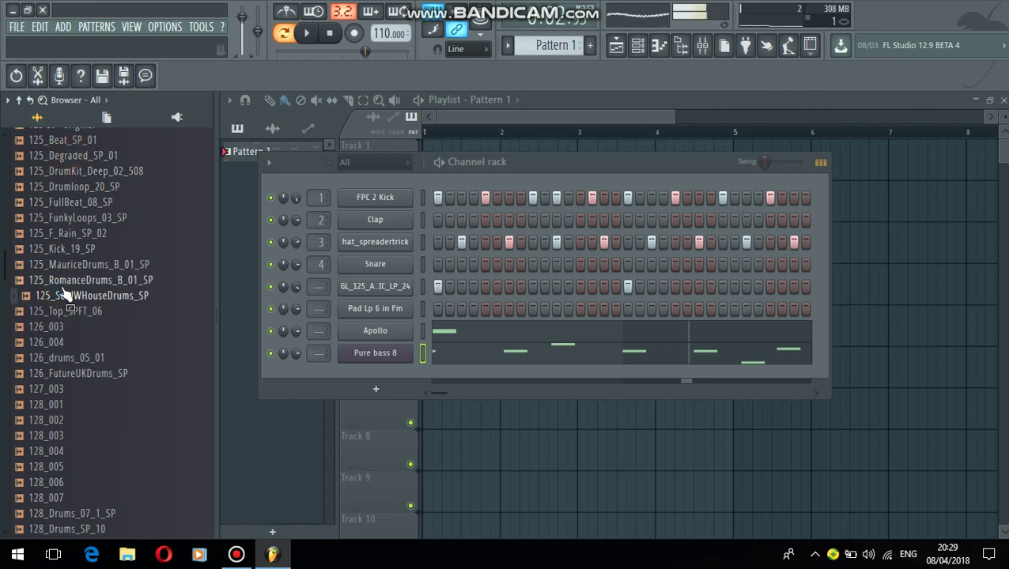
{"action": "left_click", "coordinate": [67, 281]}
{"action": "left_click", "coordinate": [43, 373]}
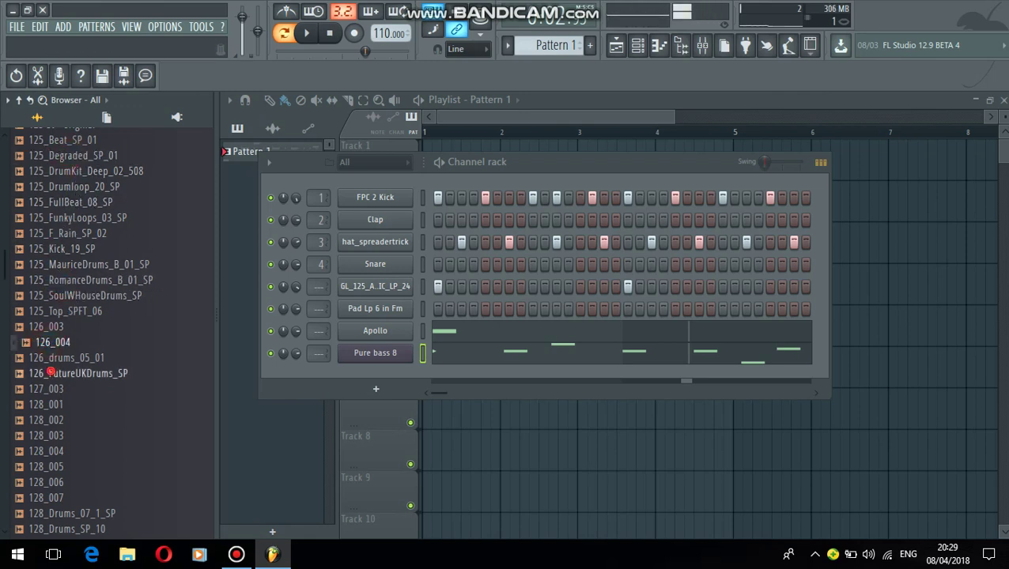
Audition the faster drum loops and breaks from the 135 group up to 174bpm_break_10, including the 160_DrumLoop samples
{"action": "scroll", "coordinate": [2, 345], "scroll_direction": "down", "scroll_amount": 20}
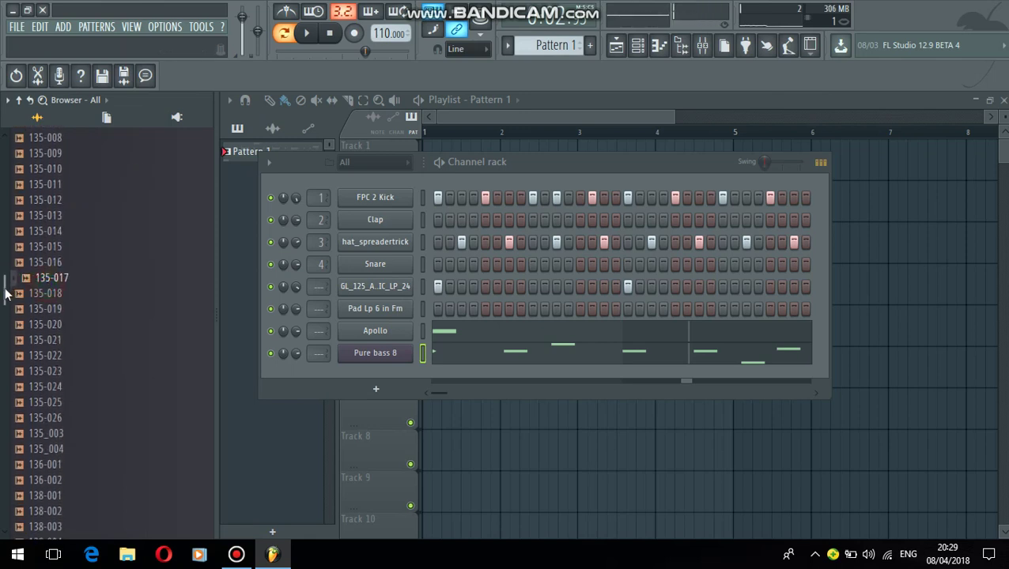
{"action": "left_click", "coordinate": [80, 299]}
{"action": "left_click_drag", "start_coordinate": [3, 304], "coordinate": [4, 329]}
{"action": "left_click", "coordinate": [49, 289]}
{"action": "left_click", "coordinate": [59, 261]}
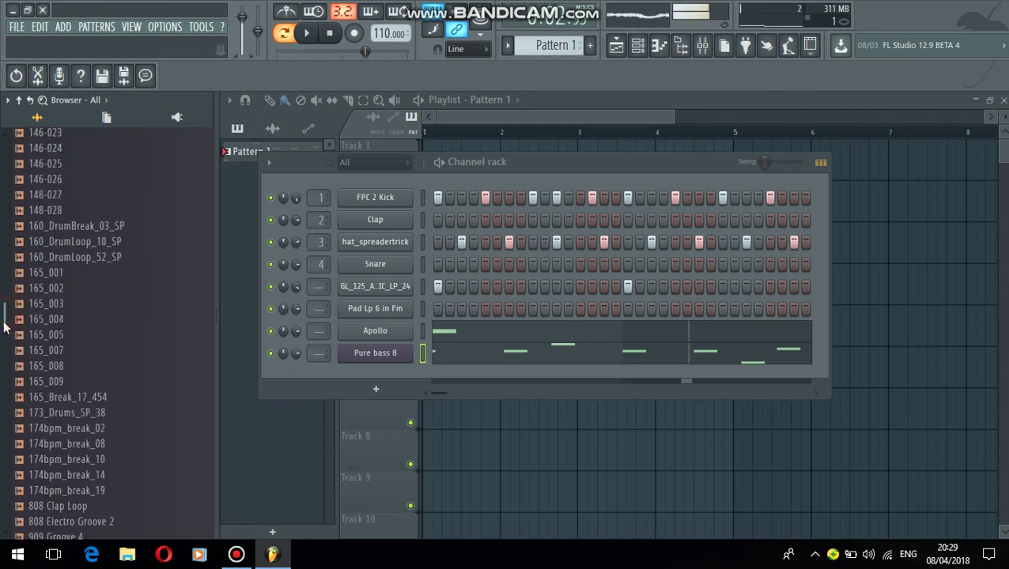
{"action": "left_click", "coordinate": [72, 383]}
{"action": "left_click", "coordinate": [69, 414]}
{"action": "left_click", "coordinate": [69, 446]}
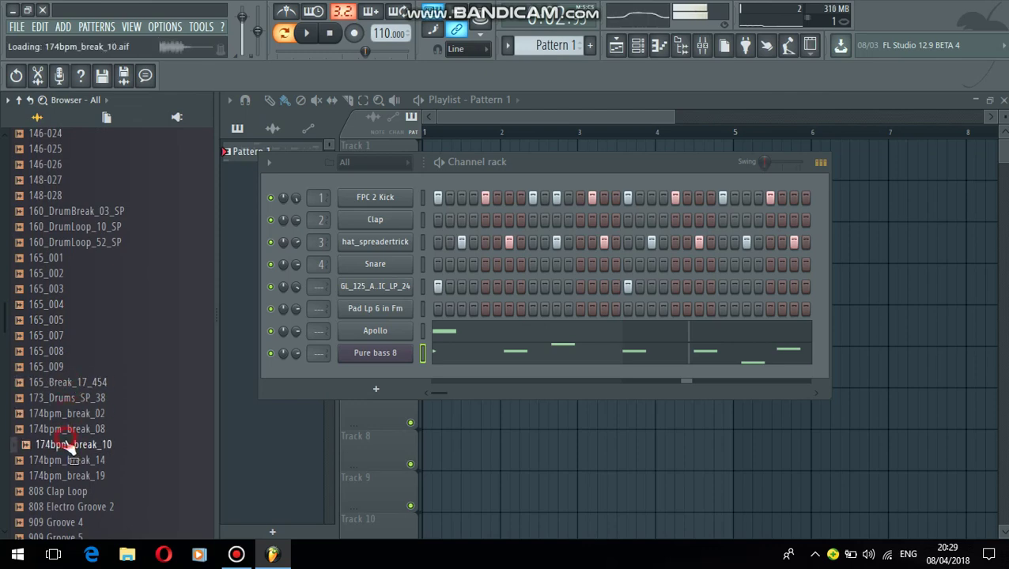
{"action": "left_click", "coordinate": [75, 241]}
{"action": "left_click", "coordinate": [75, 227]}
{"action": "scroll", "coordinate": [56, 314], "scroll_direction": "down", "scroll_amount": 10}
{"action": "left_click", "coordinate": [55, 315]}
{"action": "left_click", "coordinate": [57, 328]}
Audition the 125BPM Beat loops, including Beat 14 Full and Beat 13 No Kick
{"action": "left_click_drag", "start_coordinate": [3, 346], "coordinate": [3, 405]}
{"action": "left_click", "coordinate": [43, 356]}
{"action": "left_click", "coordinate": [3, 386]}
{"action": "left_click", "coordinate": [37, 332]}
{"action": "left_click", "coordinate": [56, 299]}
{"action": "left_click", "coordinate": [70, 190]}
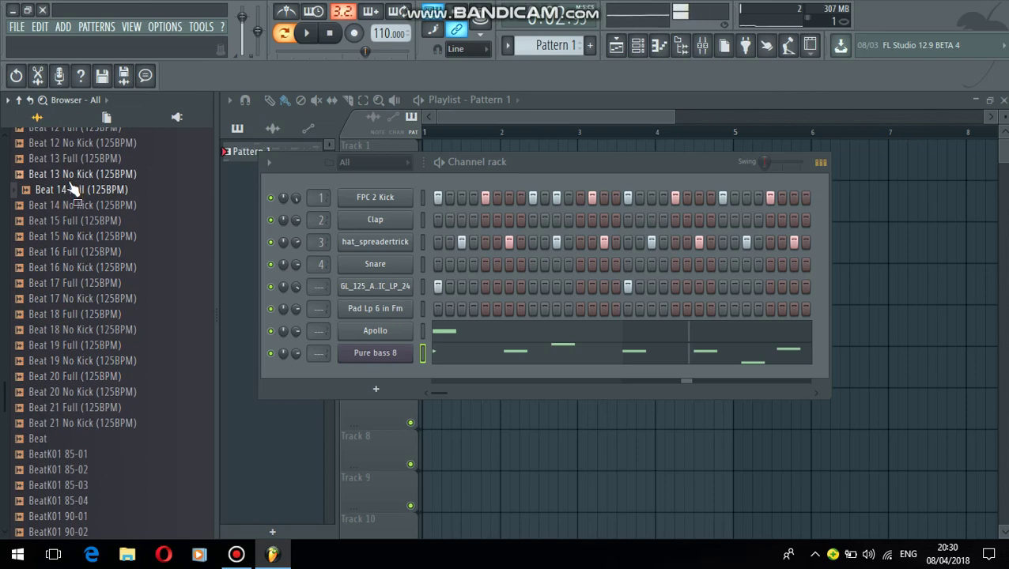
{"action": "left_click", "coordinate": [70, 176]}
Audition BHG2_Demo_Track, the two BHG2_125_Drums loops and Best In The West - original
{"action": "left_click_drag", "start_coordinate": [4, 388], "coordinate": [3, 465]}
{"action": "left_click", "coordinate": [35, 403]}
{"action": "left_click", "coordinate": [57, 393]}
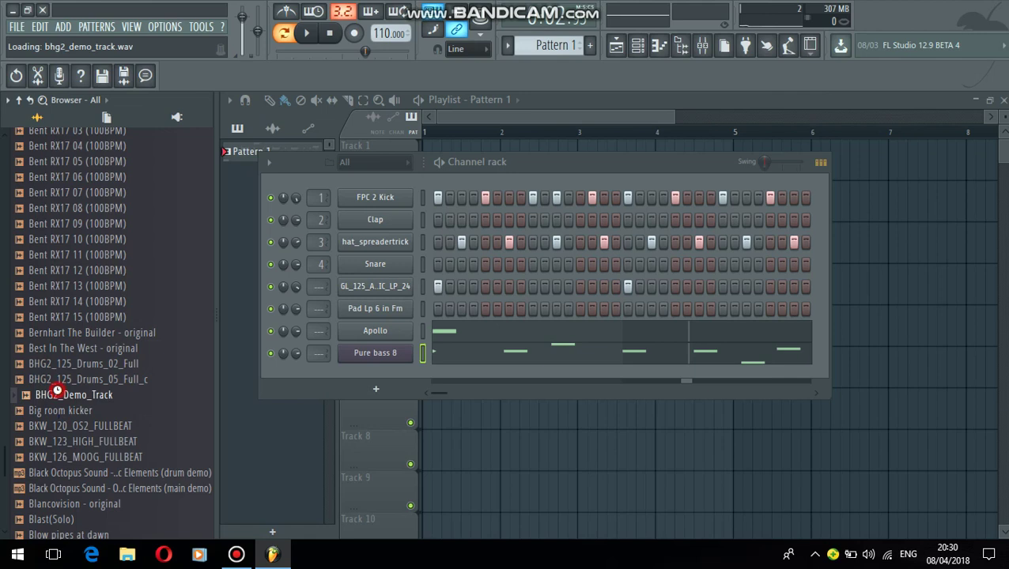
{"action": "left_click", "coordinate": [68, 381]}
{"action": "left_click", "coordinate": [70, 366]}
{"action": "left_click", "coordinate": [84, 348]}
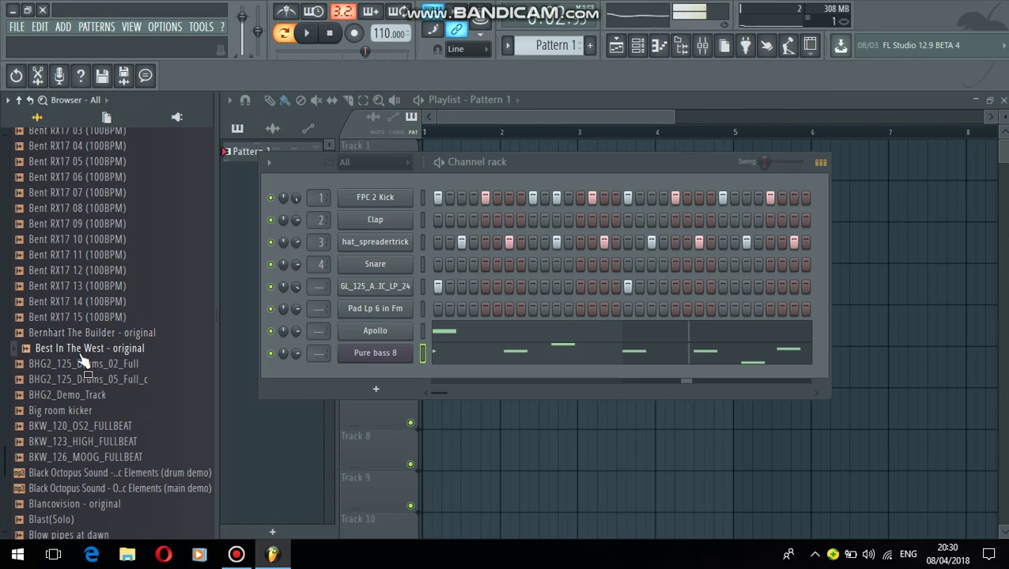
Try Best In The West - original on playlist Track 7 at bar 2, time-stretched to end at bar 5
{"action": "left_click_drag", "start_coordinate": [82, 356], "coordinate": [506, 401]}
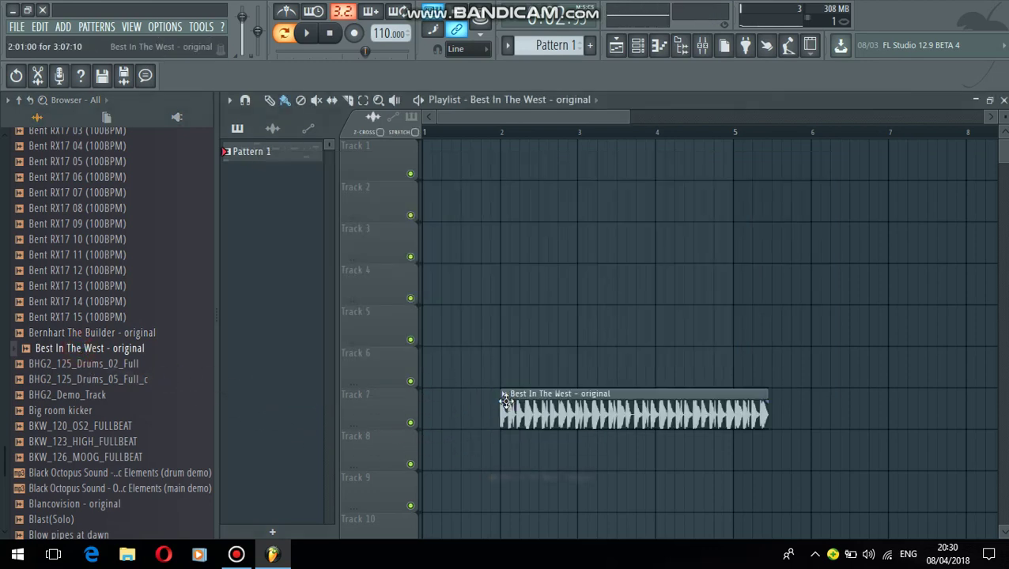
{"action": "double_click", "coordinate": [586, 416]}
{"action": "left_click_drag", "start_coordinate": [566, 296], "coordinate": [577, 470]}
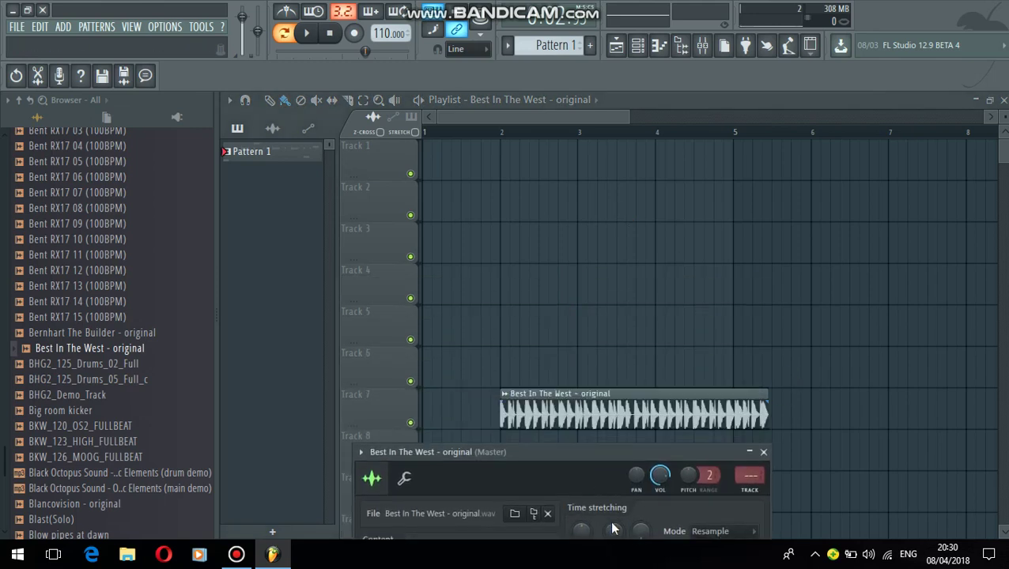
{"action": "left_click_drag", "start_coordinate": [614, 530], "coordinate": [614, 542]}
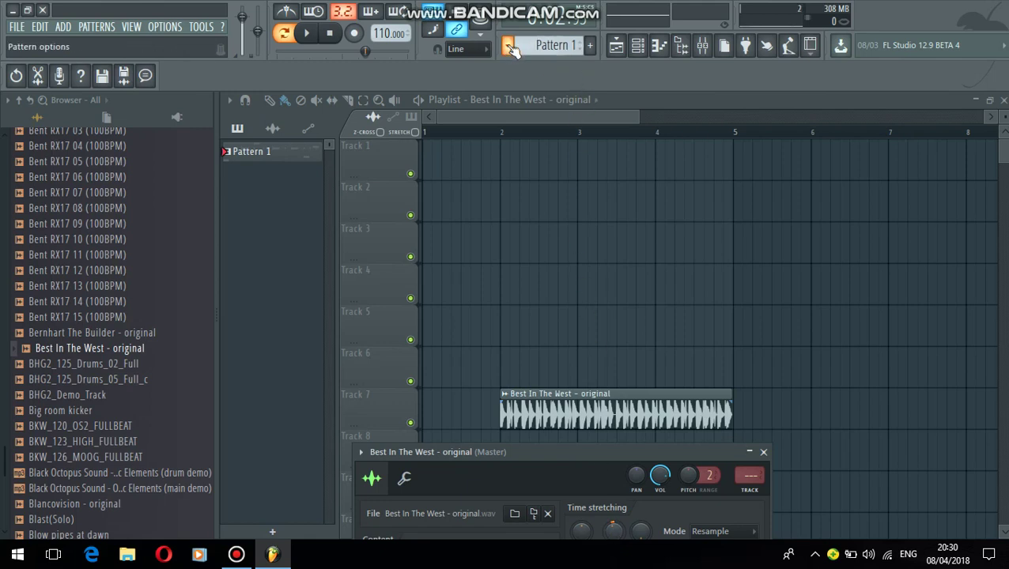
Place a Pattern 1 clip at bar 2 on Track 4 and delete the Best In The West clip from Track 7
{"action": "left_click", "coordinate": [510, 46]}
{"action": "left_click", "coordinate": [521, 66]}
{"action": "left_click", "coordinate": [513, 295]}
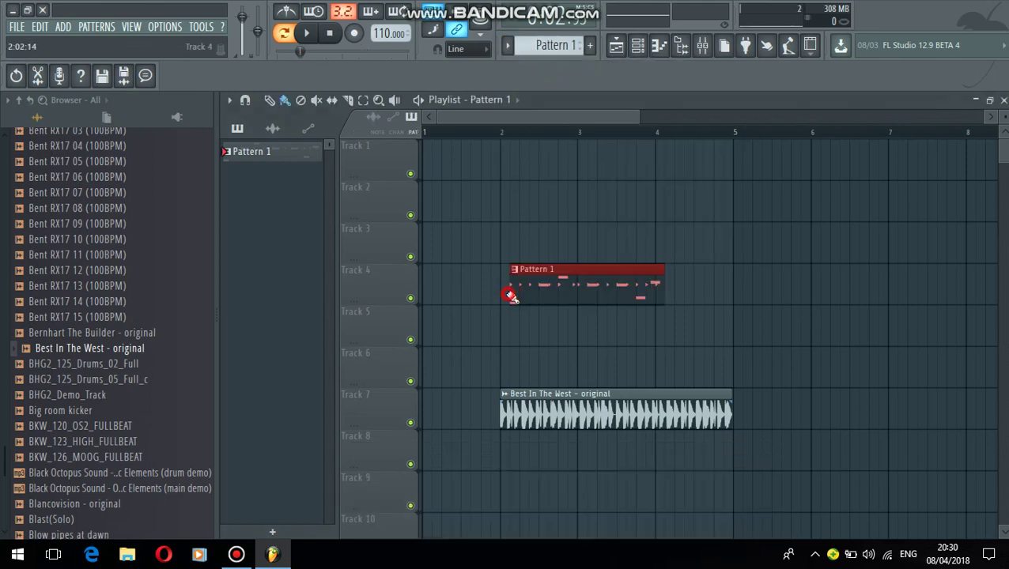
{"action": "right_click", "coordinate": [522, 299]}
{"action": "left_click", "coordinate": [510, 299]}
{"action": "right_click", "coordinate": [540, 294]}
{"action": "left_click", "coordinate": [499, 293]}
{"action": "right_click", "coordinate": [536, 402]}
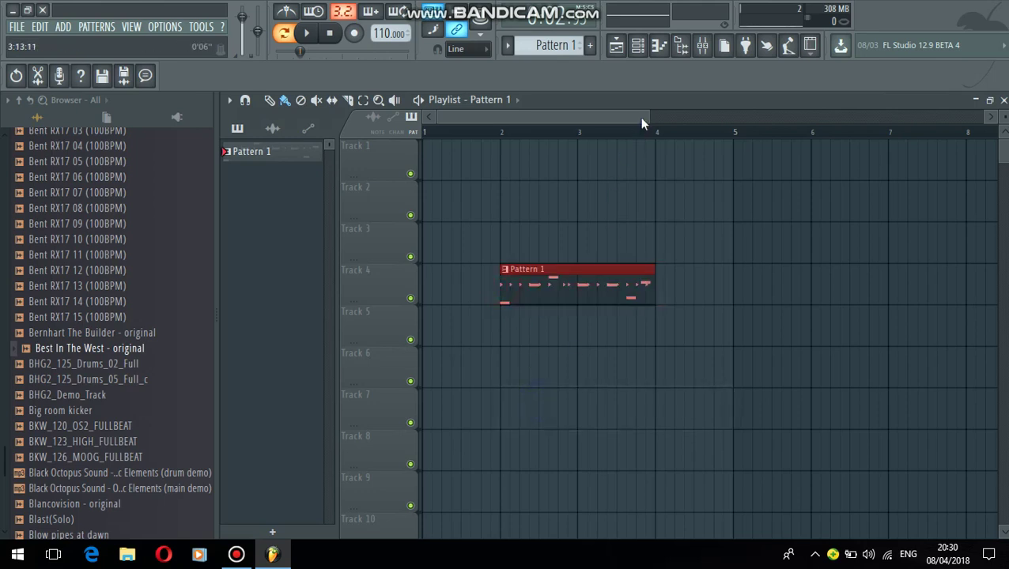
{"action": "left_click_drag", "start_coordinate": [647, 114], "coordinate": [914, 159]}
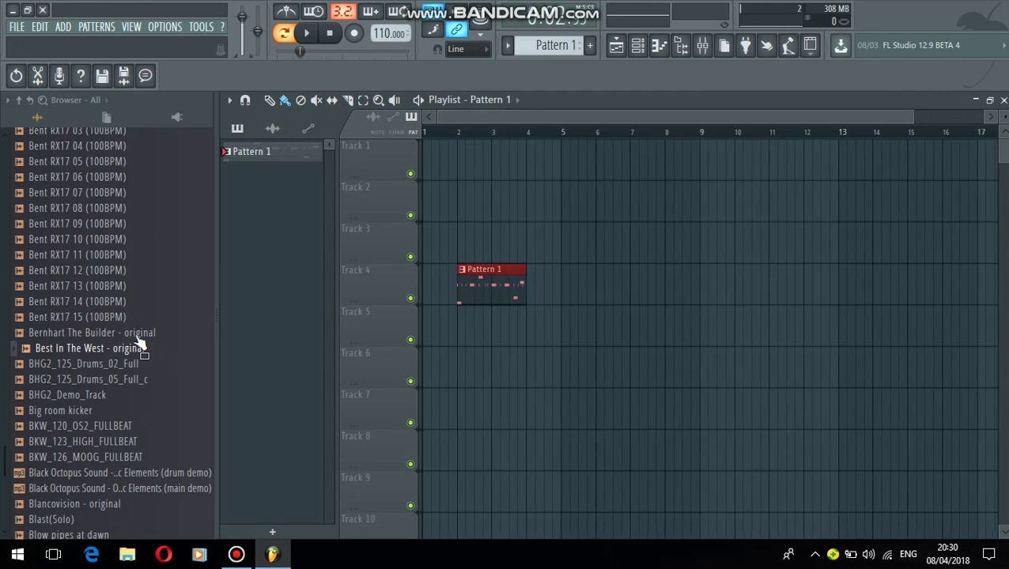
Audition the BKW FULLBEAT loops and the Black Octopus Sound - Organic Elements drum and main demos
{"action": "left_click", "coordinate": [83, 380]}
{"action": "left_click", "coordinate": [83, 427]}
{"action": "scroll", "coordinate": [85, 431], "scroll_direction": "down", "scroll_amount": 2}
{"action": "left_click", "coordinate": [104, 349]}
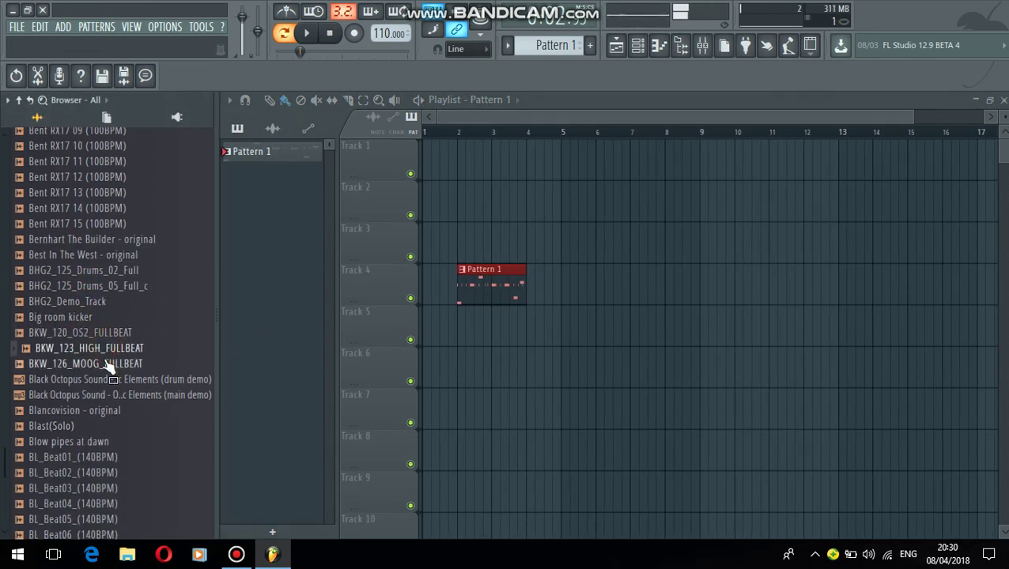
{"action": "left_click", "coordinate": [110, 364]}
{"action": "left_click", "coordinate": [99, 381]}
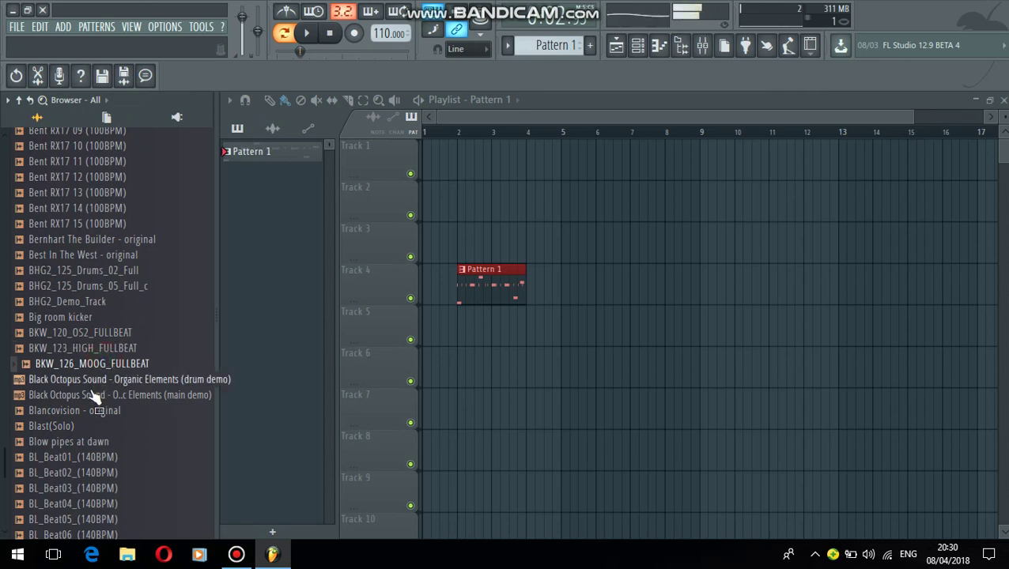
{"action": "left_click", "coordinate": [91, 394]}
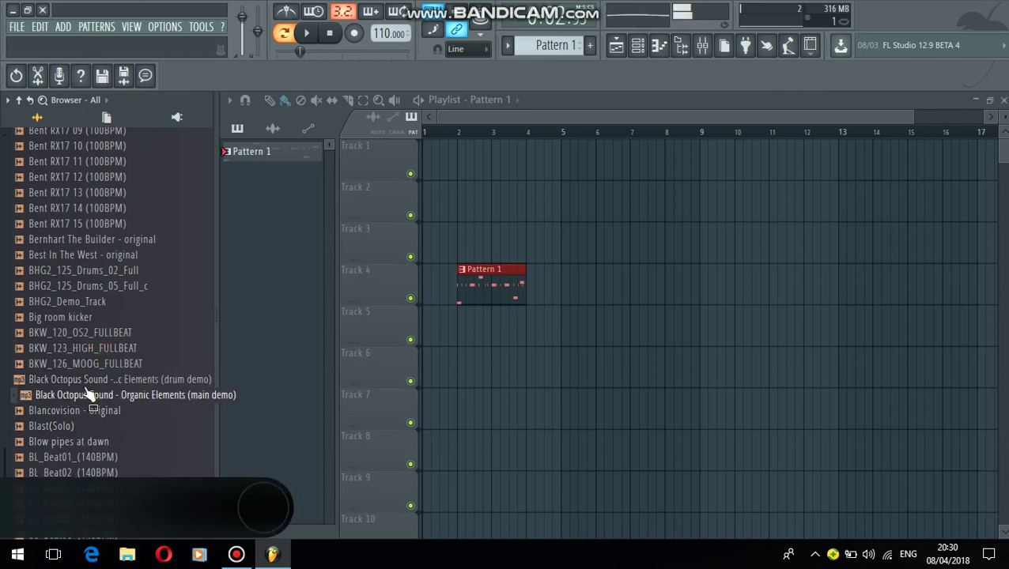
{"action": "left_click", "coordinate": [85, 380]}
Audition the BL_Beat (140BPM) loops, including BL_Beat01 through BL_Beat04 and BL_Beat10
{"action": "scroll", "coordinate": [83, 402], "scroll_direction": "down", "scroll_amount": 1}
{"action": "scroll", "coordinate": [83, 402], "scroll_direction": "down", "scroll_amount": 1}
{"action": "left_click", "coordinate": [79, 366]}
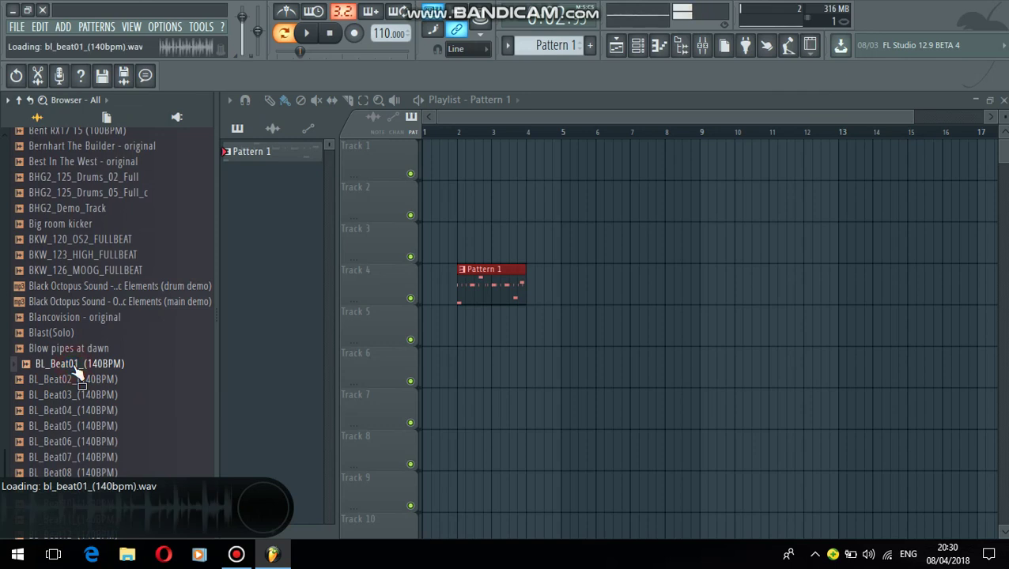
{"action": "left_click", "coordinate": [73, 381]}
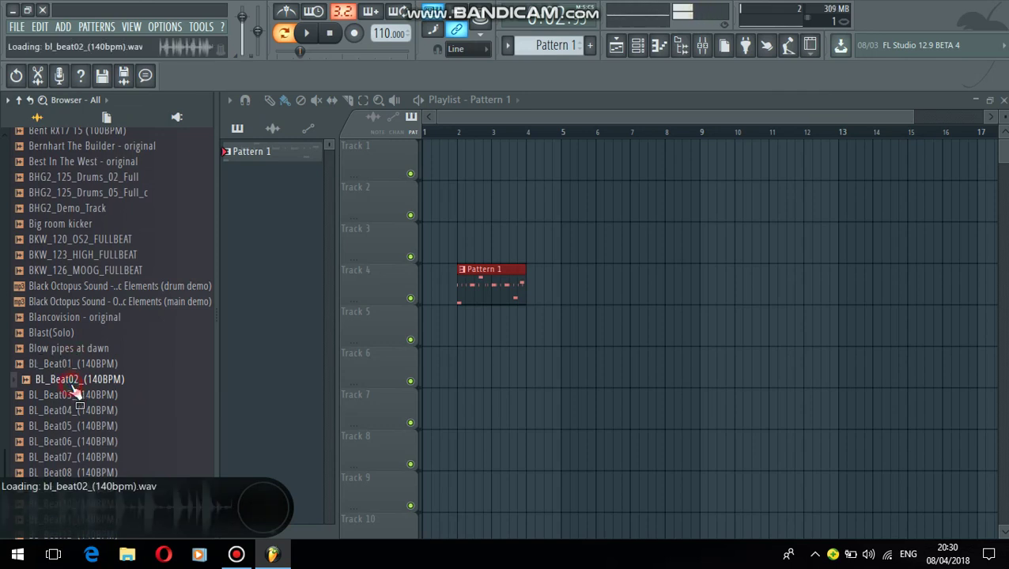
{"action": "left_click", "coordinate": [72, 396]}
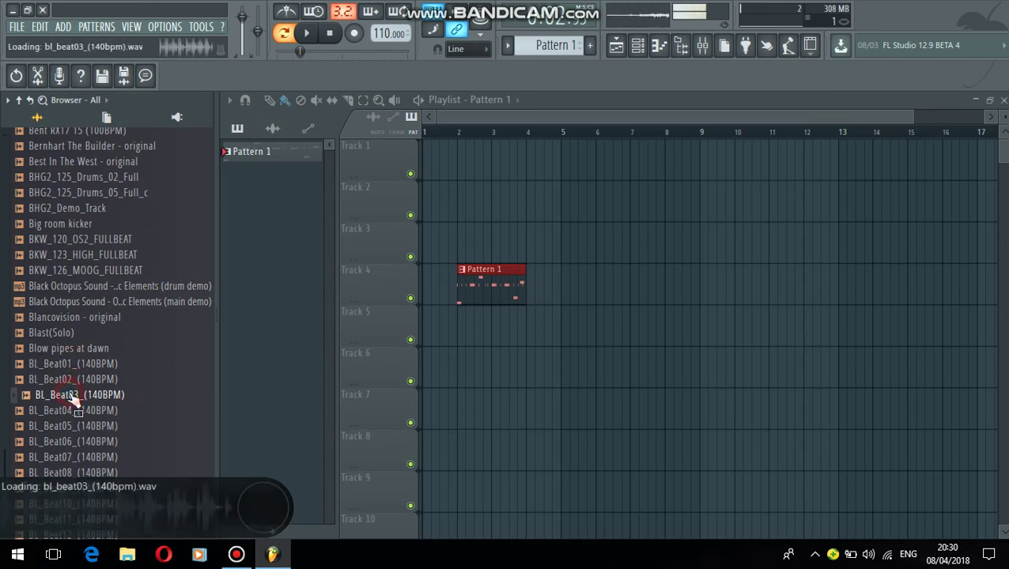
{"action": "left_click", "coordinate": [71, 411]}
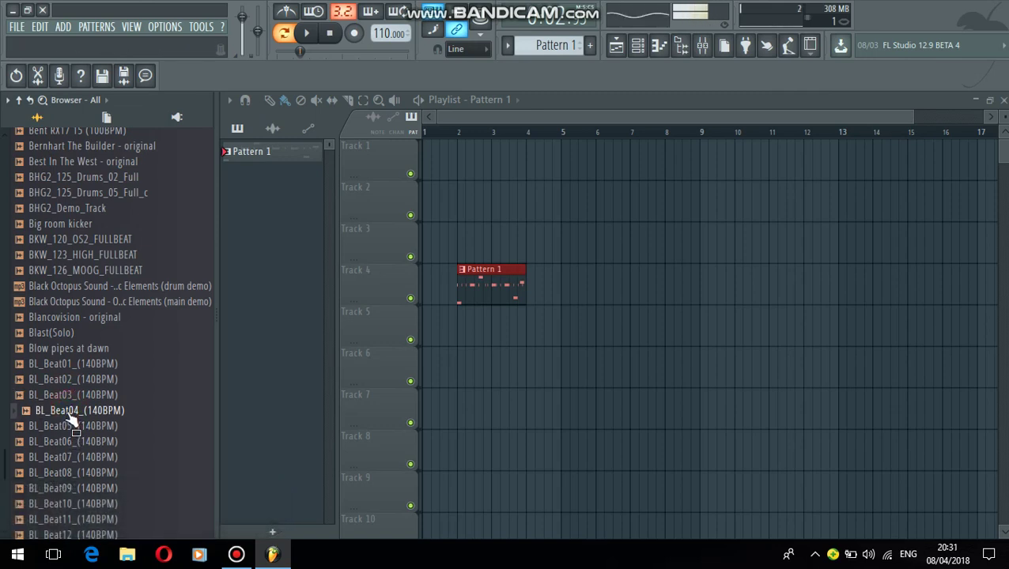
{"action": "left_click", "coordinate": [66, 444]}
{"action": "scroll", "coordinate": [73, 427], "scroll_direction": "down", "scroll_amount": 2}
{"action": "left_click", "coordinate": [77, 411]}
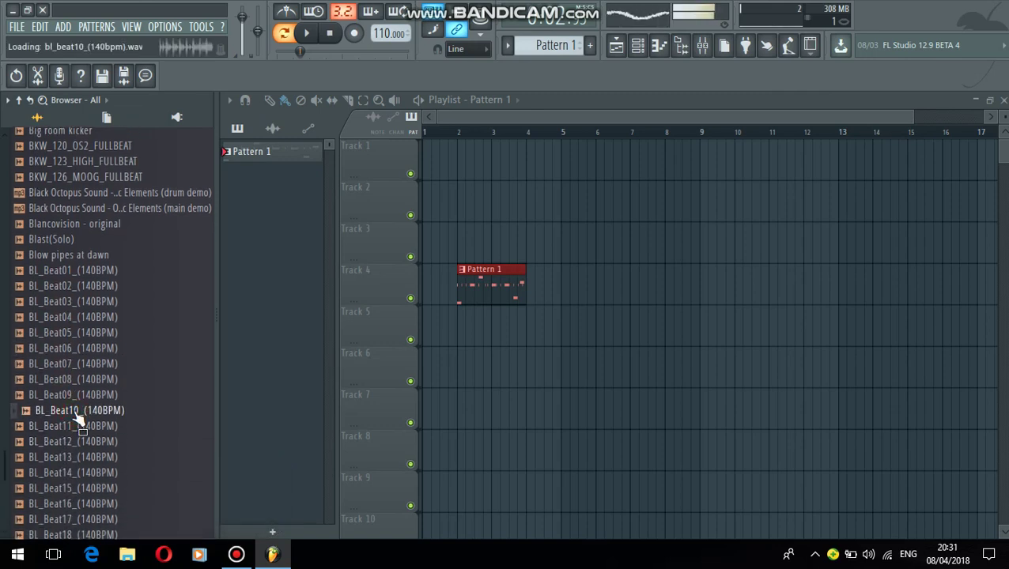
Audition Blast(Solo) and Blow pipes at dawn, and replay the BKW_120_OS2, BKW_123_HIGH and BKW_126_MOOG full beats
{"action": "left_click", "coordinate": [71, 239]}
{"action": "left_click_drag", "start_coordinate": [2, 432], "coordinate": [3, 462]}
{"action": "left_click", "coordinate": [57, 325]}
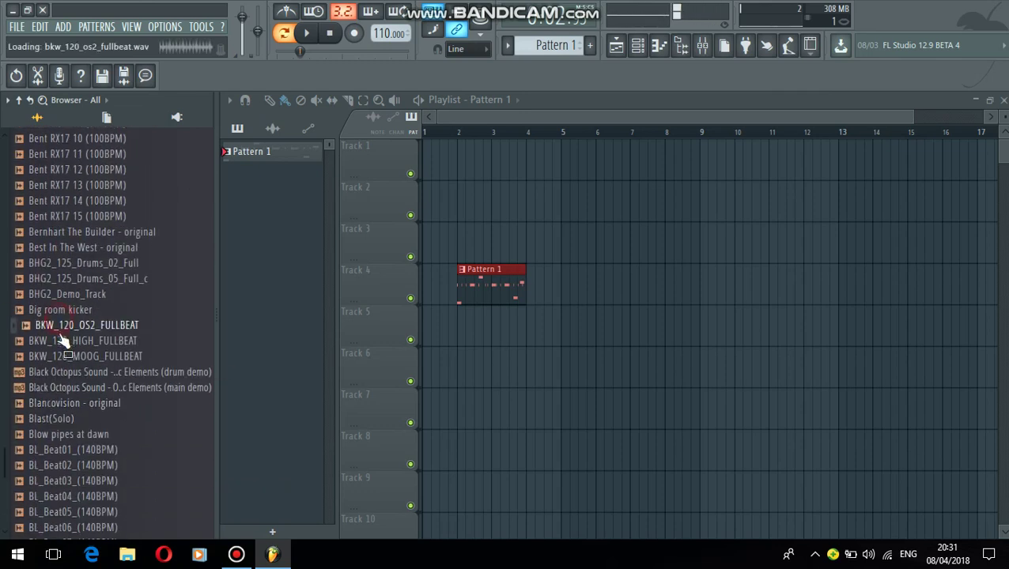
{"action": "left_click", "coordinate": [61, 341]}
{"action": "left_click", "coordinate": [58, 357]}
{"action": "left_click", "coordinate": [49, 435]}
Audition a Cylon_Beats (130BPM) loop and open the break beats 2 sample folder
{"action": "left_click_drag", "start_coordinate": [4, 473], "coordinate": [2, 495]}
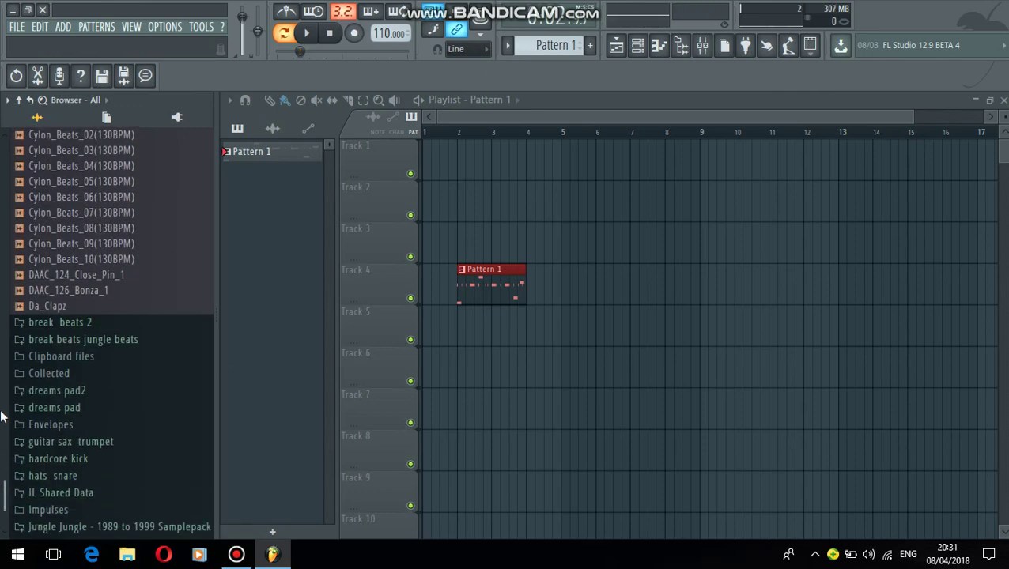
{"action": "left_click", "coordinate": [56, 198]}
{"action": "left_click", "coordinate": [45, 329]}
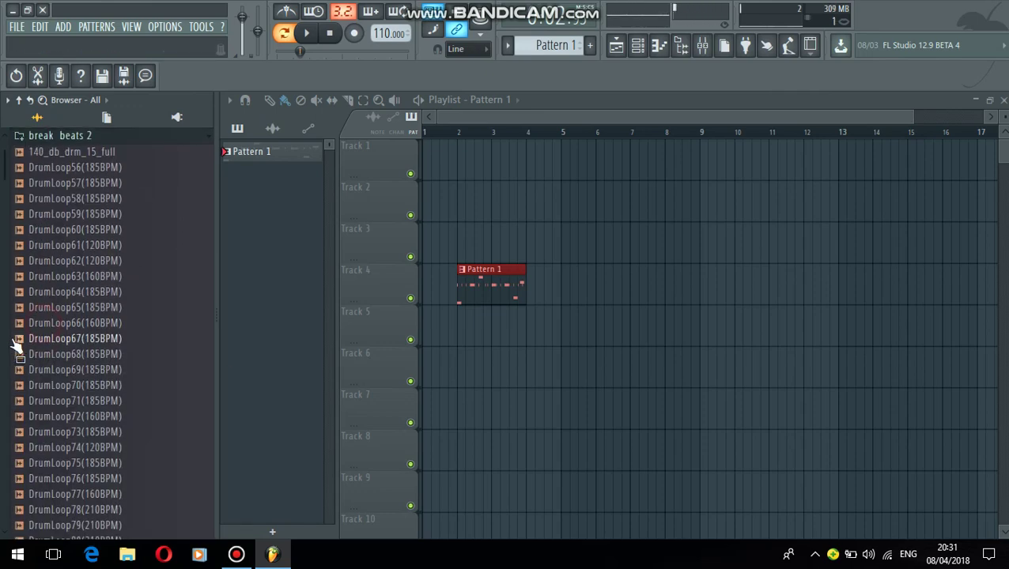
Audition the SOR CR1 Breaks 140bpm loops, SS2_HibridBeats02_175, SSF_DrumsProc1_79-02 and SF_BeatDfx110 loops in break beats 2
{"action": "left_click_drag", "start_coordinate": [4, 347], "coordinate": [3, 471]}
{"action": "left_click", "coordinate": [74, 267]}
{"action": "left_click", "coordinate": [62, 388]}
{"action": "left_click", "coordinate": [80, 429]}
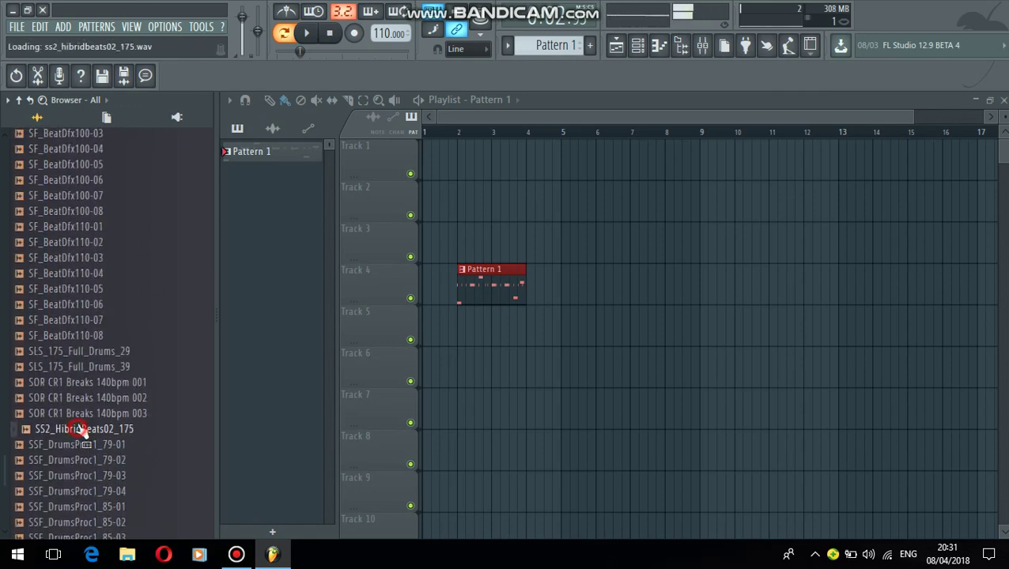
{"action": "left_click", "coordinate": [83, 412]}
{"action": "left_click", "coordinate": [79, 398]}
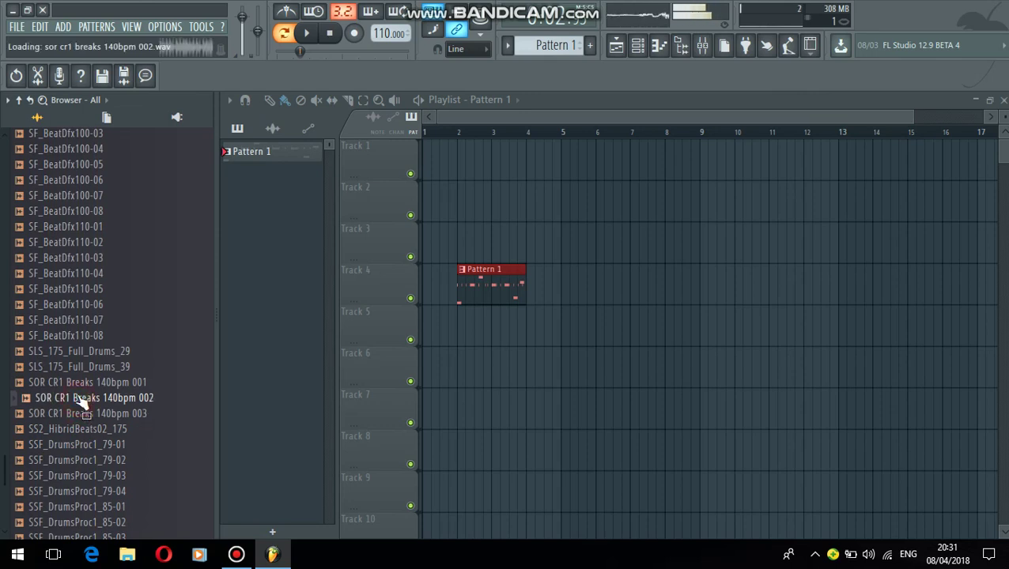
{"action": "left_click", "coordinate": [80, 382]}
{"action": "left_click", "coordinate": [69, 461]}
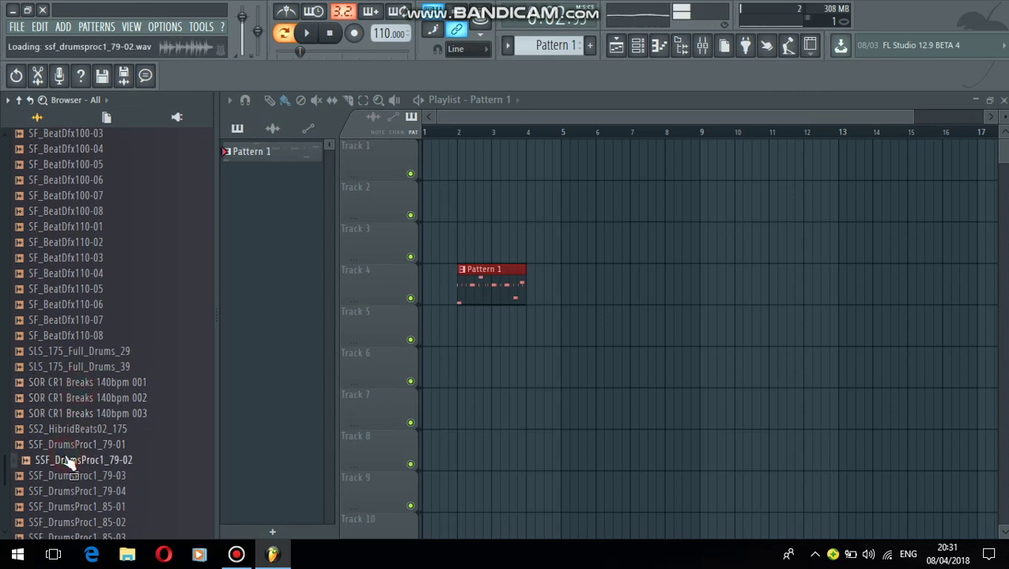
{"action": "left_click", "coordinate": [83, 372]}
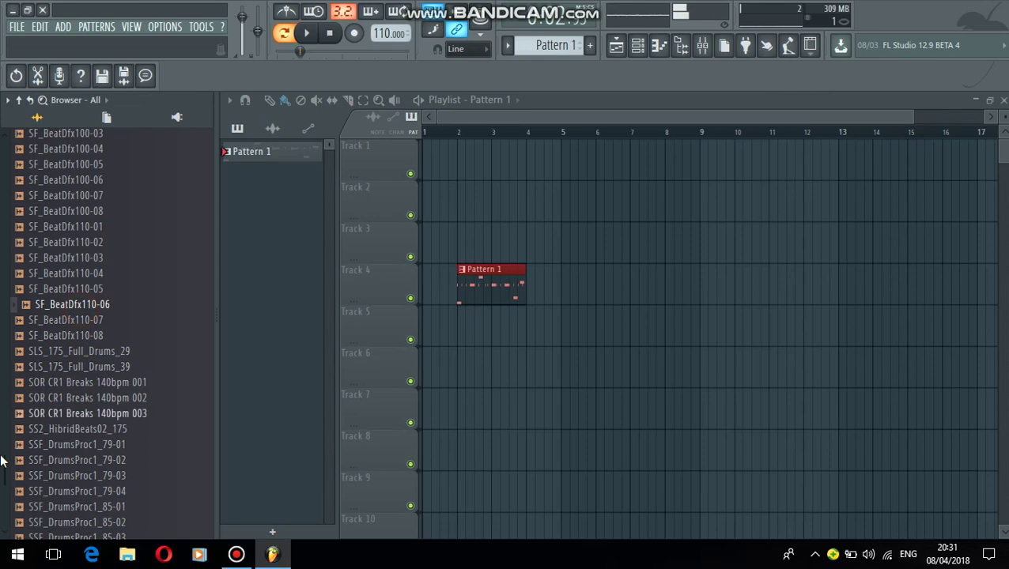
Audition THE_CRAFT_DRUMS_92_Dm, a Tom_Fill loop, K2BeatA122-01 and a K2 BeatFXB135 loop
{"action": "scroll", "coordinate": [85, 317], "scroll_direction": "down", "scroll_amount": 15}
{"action": "left_click", "coordinate": [51, 231]}
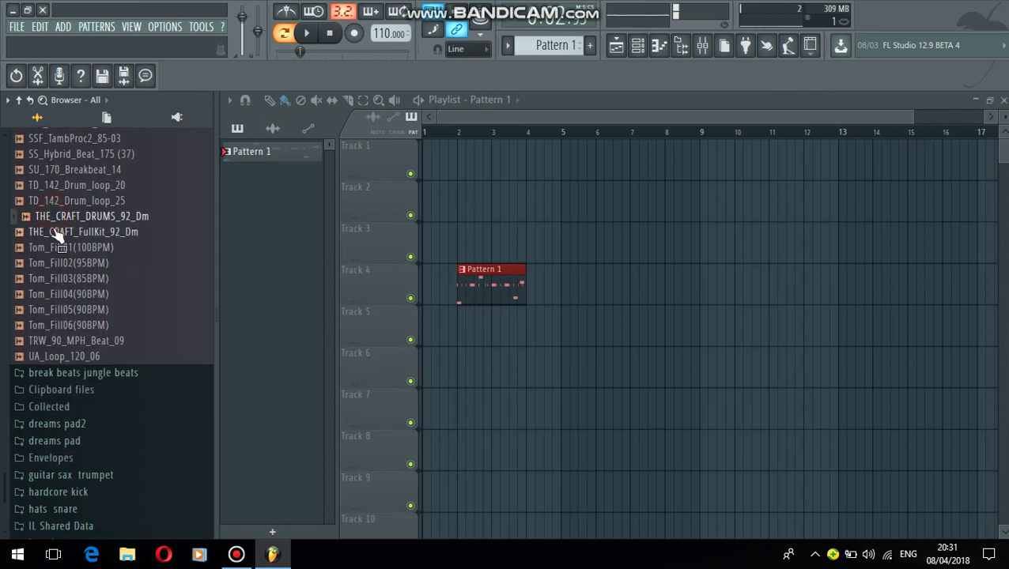
{"action": "left_click", "coordinate": [65, 310]}
{"action": "left_click_drag", "start_coordinate": [2, 478], "coordinate": [34, 299]}
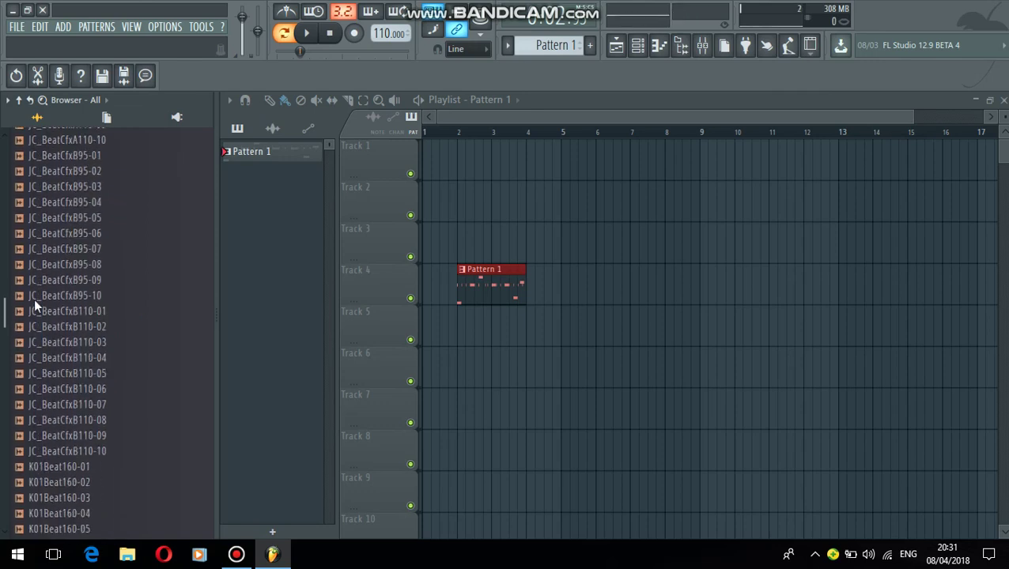
{"action": "scroll", "coordinate": [34, 304], "scroll_direction": "down", "scroll_amount": 10}
{"action": "left_click_drag", "start_coordinate": [20, 387], "coordinate": [33, 433]}
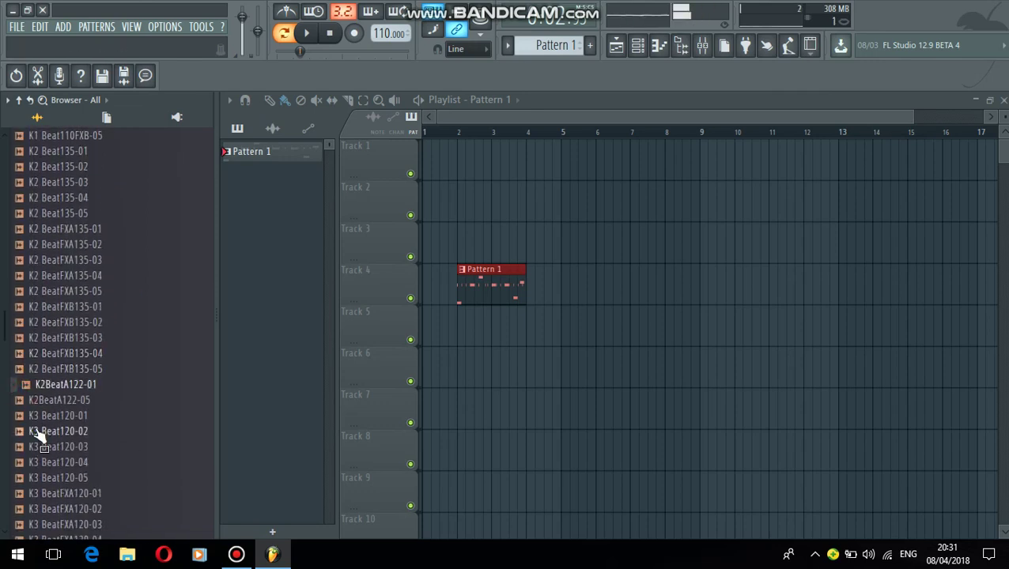
{"action": "left_click", "coordinate": [63, 338]}
Audition EXF_DrumLoop_G_170_1, FAI_170_DrumLoop_01, the GRR and GR break loops and ESk4BeatAlt80-05
{"action": "left_click_drag", "start_coordinate": [3, 339], "coordinate": [19, 219]}
{"action": "left_click", "coordinate": [64, 356]}
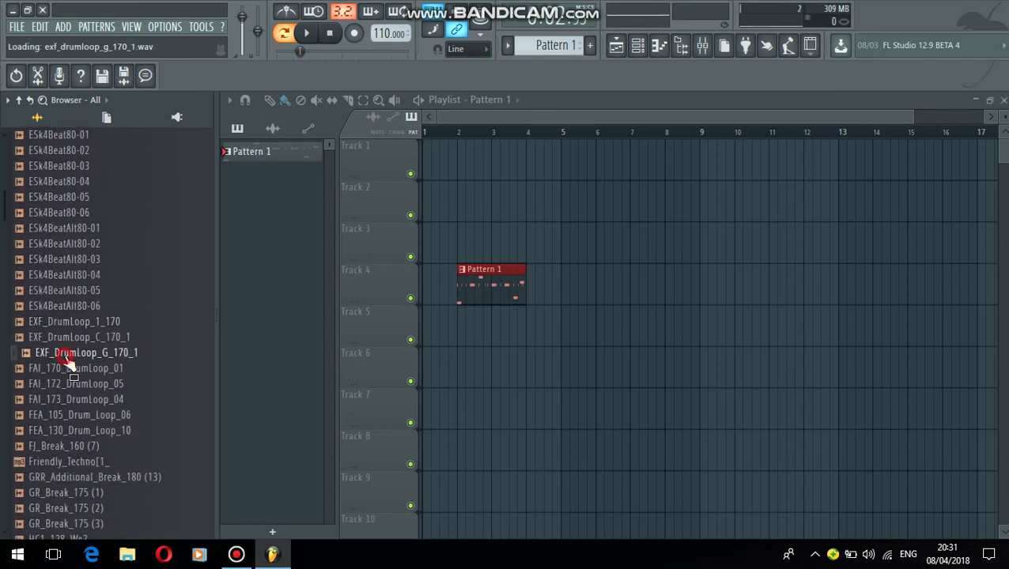
{"action": "left_click", "coordinate": [69, 373]}
{"action": "left_click", "coordinate": [65, 479]}
{"action": "left_click", "coordinate": [66, 492]}
{"action": "left_click", "coordinate": [72, 290]}
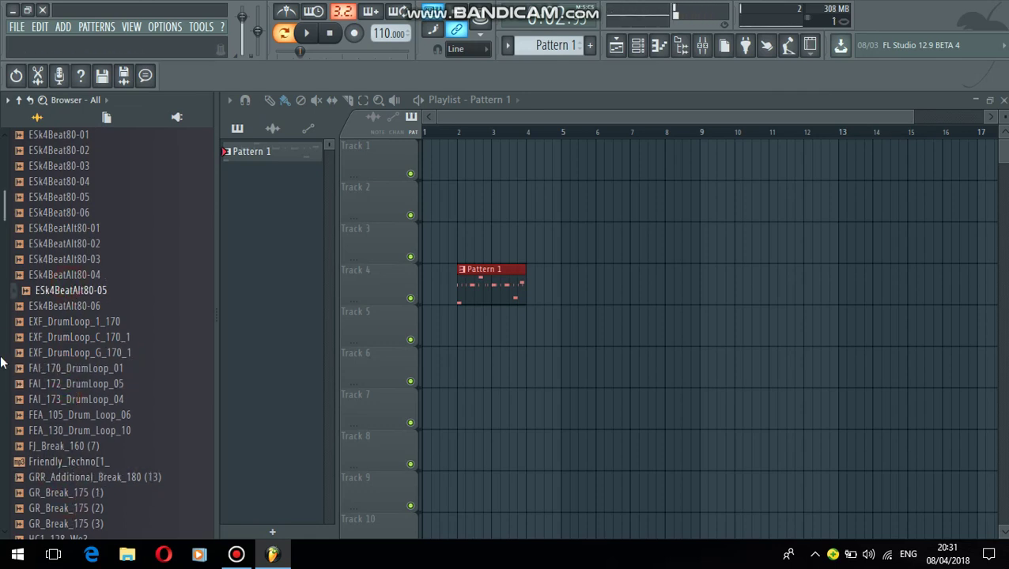
{"action": "left_click_drag", "start_coordinate": [3, 211], "coordinate": [18, 160]}
{"action": "left_click", "coordinate": [67, 299]}
{"action": "left_click", "coordinate": [79, 267]}
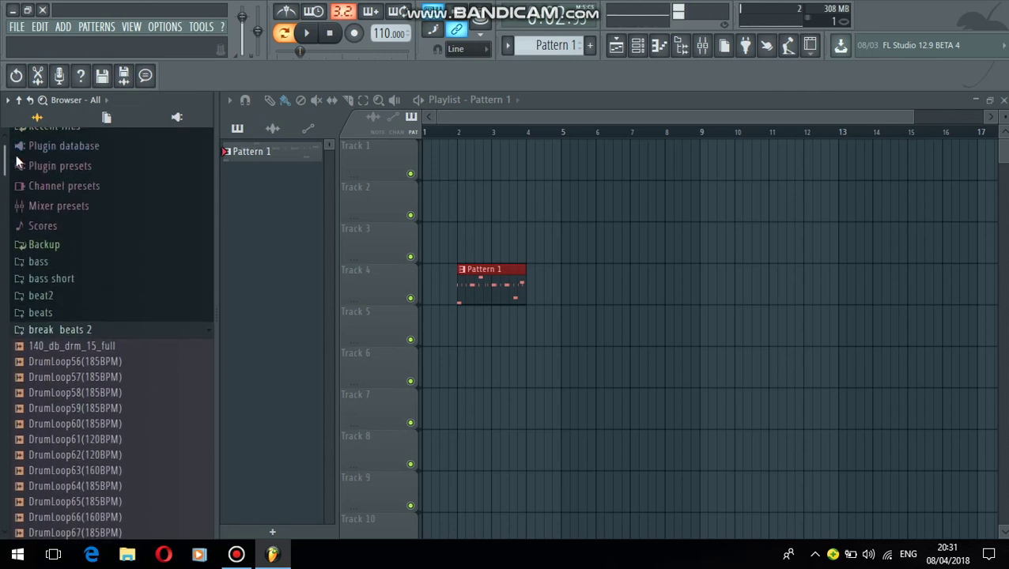
Open the beat2 sample folder and audition its drum loops, including ESW_124_Drums_2_All
{"action": "left_click", "coordinate": [41, 297]}
{"action": "left_click_drag", "start_coordinate": [4, 142], "coordinate": [3, 218]}
{"action": "left_click", "coordinate": [71, 236]}
{"action": "left_click", "coordinate": [79, 283]}
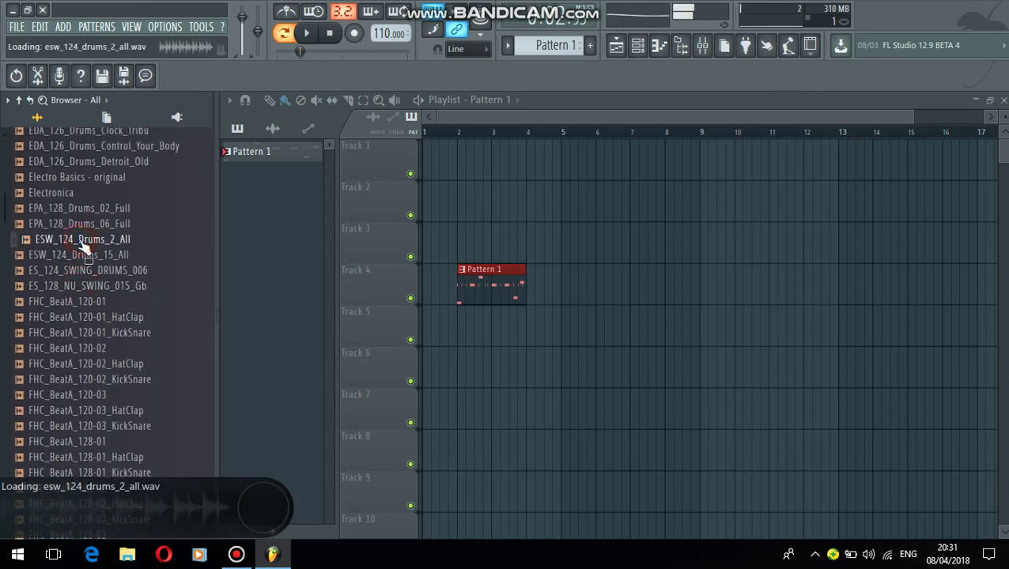